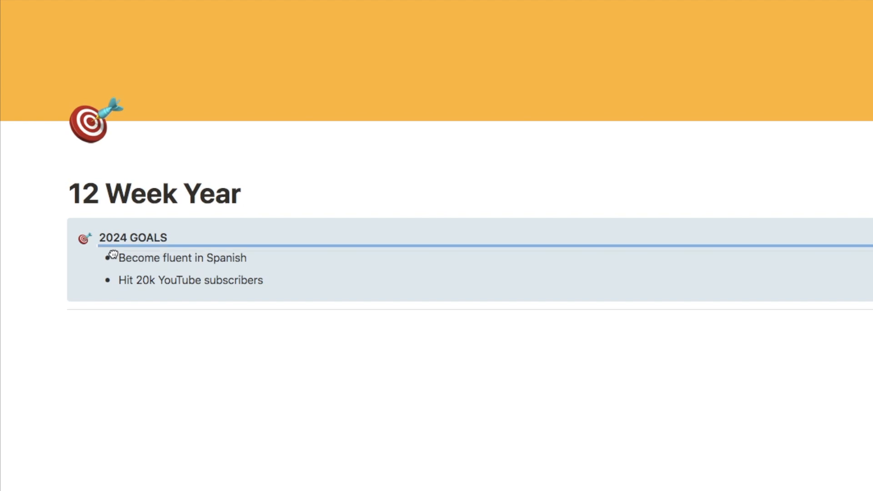
Move the divider into the goals callout, directly beneath the 2024 GOALS title.
{"action": "left_click_drag", "start_coordinate": [113, 255], "coordinate": [113, 252]}
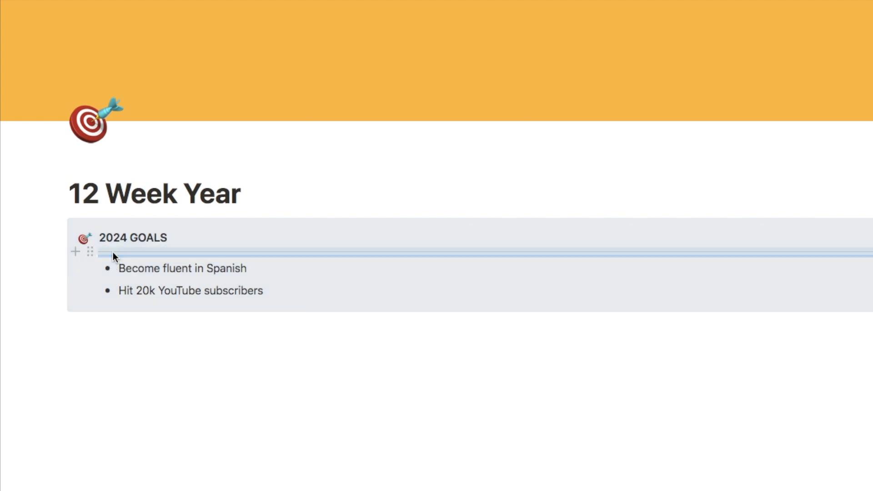
{"action": "left_click", "coordinate": [270, 187]}
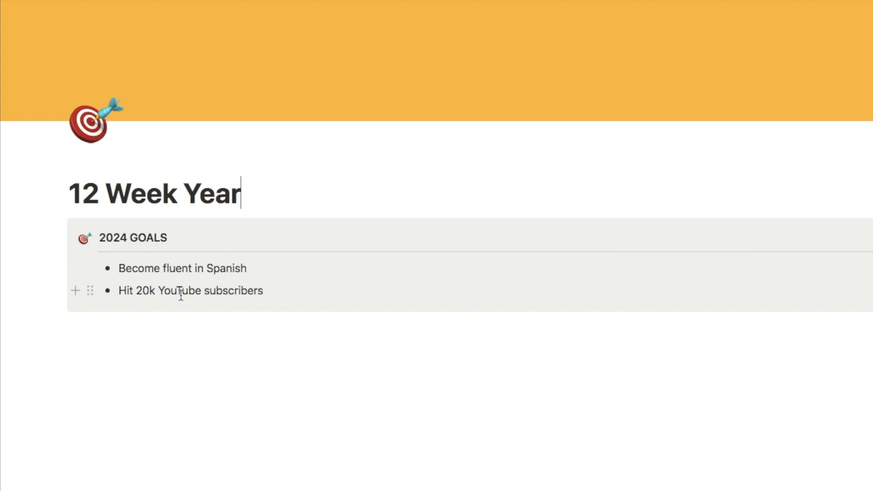
Add a Heading 1 reading "12 Week Goals" below the 2024 GOALS callout.
{"action": "left_click", "coordinate": [123, 339]}
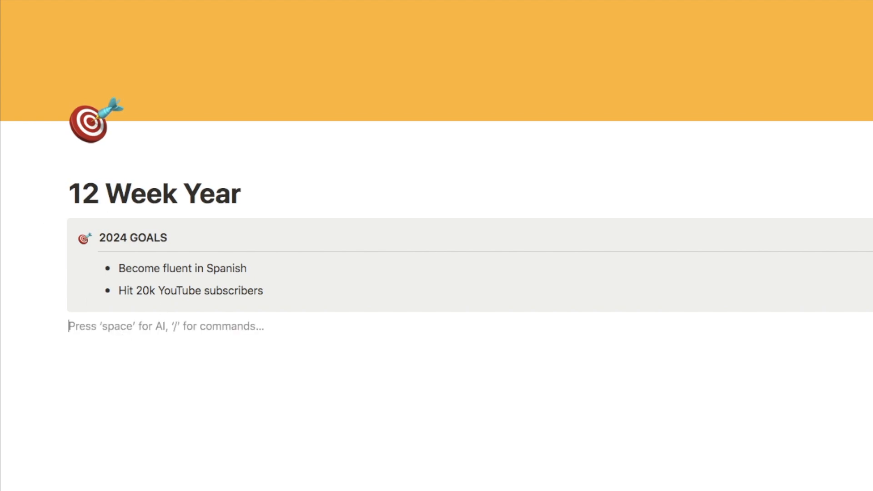
{"action": "type", "text": "/h1"}
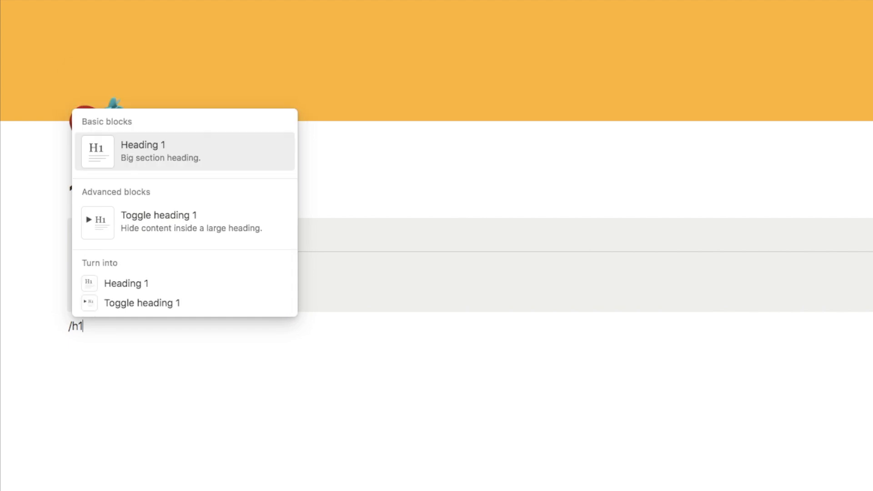
{"action": "left_click", "coordinate": [152, 156]}
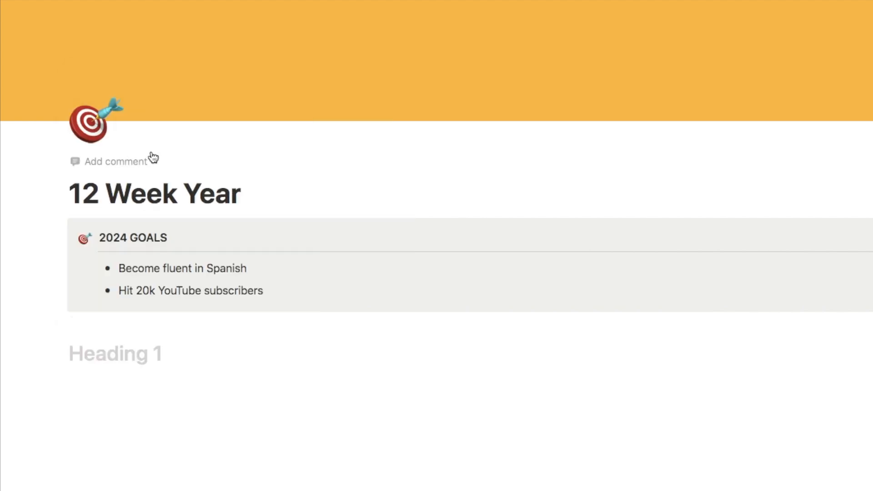
{"action": "type", "text": "12 Week "}
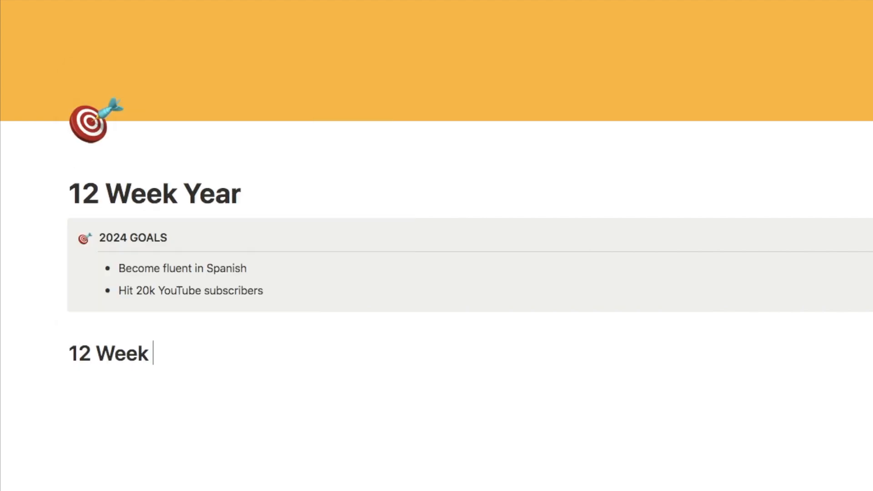
{"action": "type", "text": "Goals"}
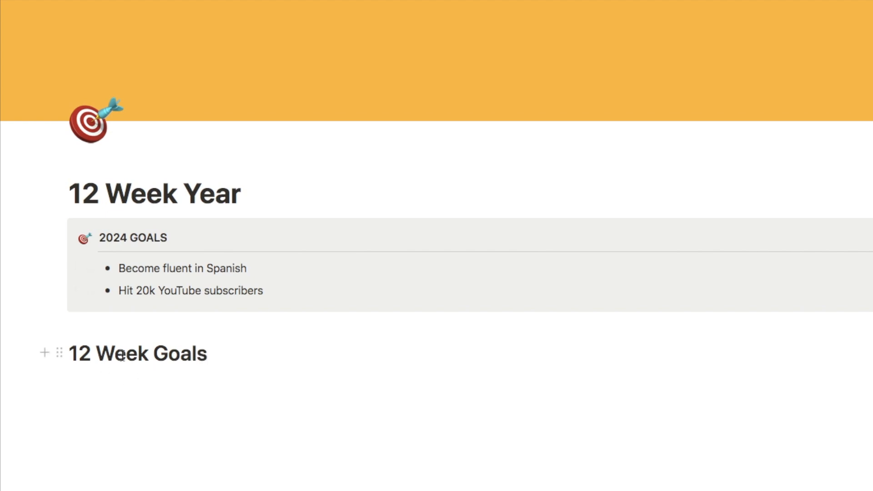
Give the 12 Week Goals heading a gray background and a rocket emoji, with a divider beneath it.
{"action": "left_click", "coordinate": [59, 353]}
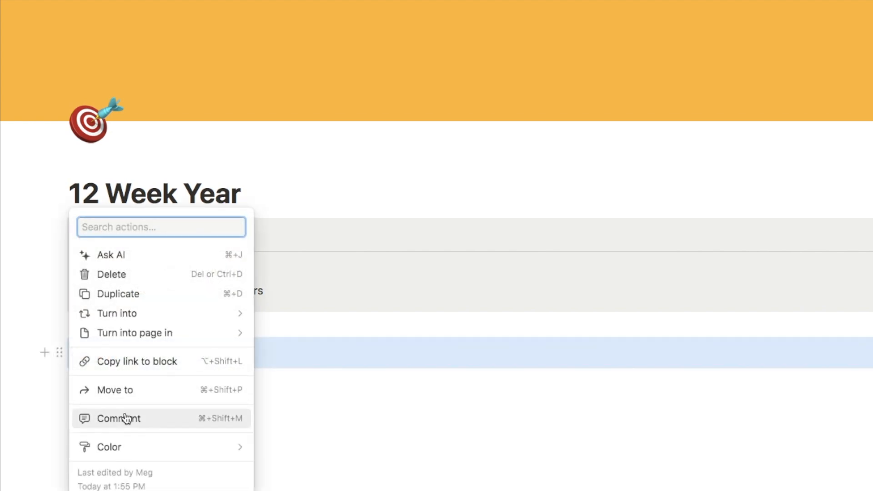
{"action": "mouse_move", "coordinate": [136, 450]}
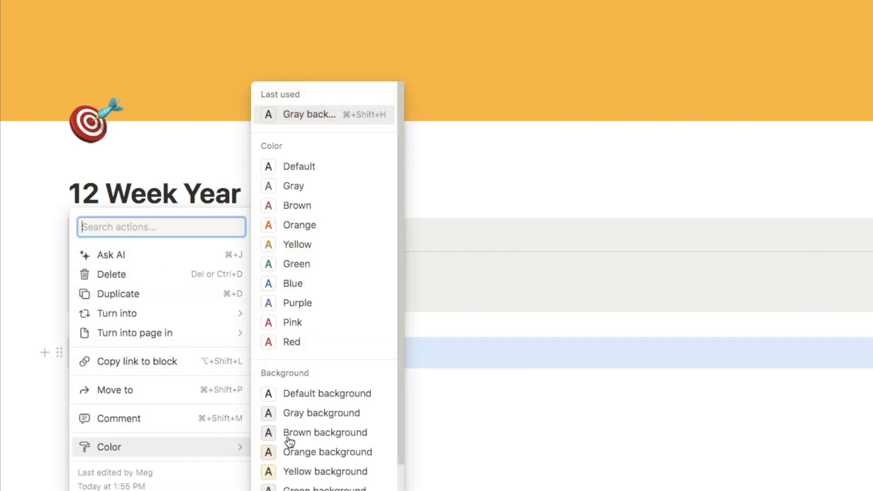
{"action": "left_click", "coordinate": [308, 415]}
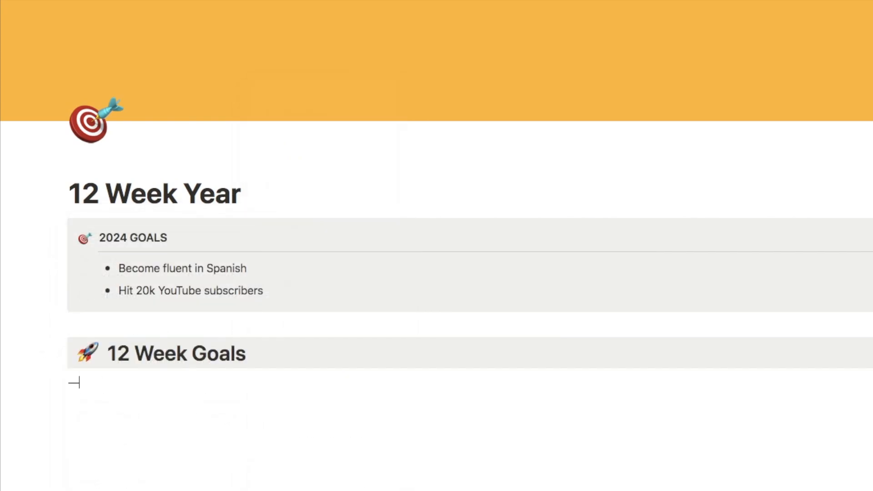
{"action": "type", "text": "-"}
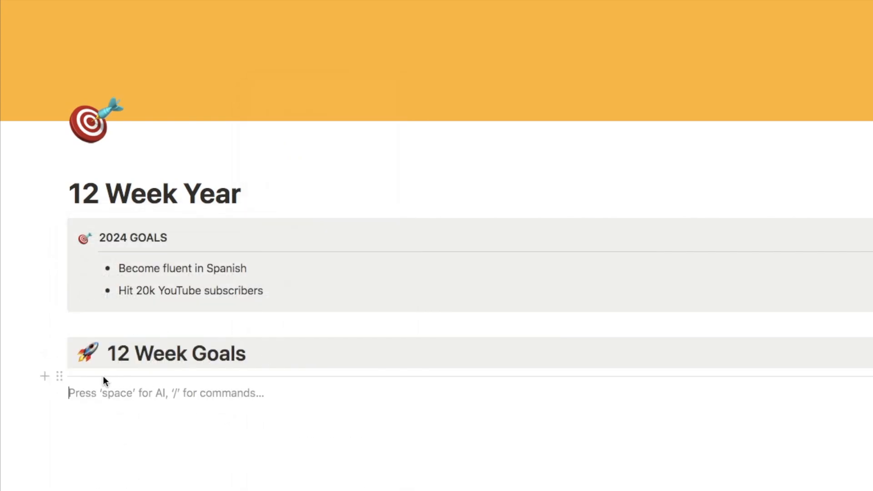
Insert an inline database below the heading's divider and title it "12 Week Goals".
{"action": "scroll", "coordinate": [103, 376], "scroll_direction": "down", "scroll_amount": 3}
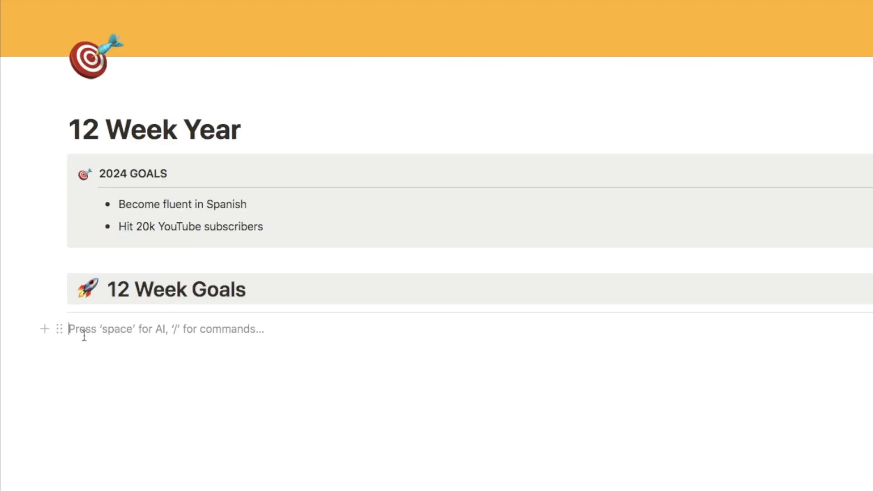
{"action": "type", "text": "/data"}
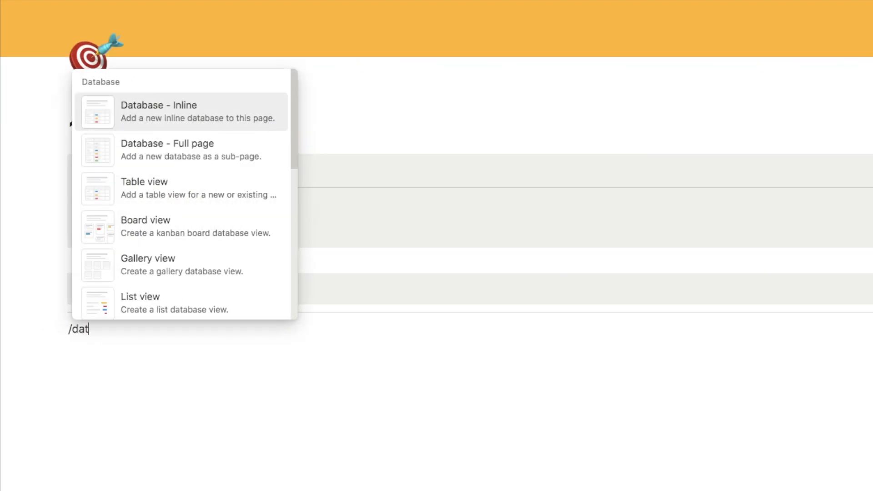
{"action": "left_click", "coordinate": [176, 117]}
{"action": "scroll", "coordinate": [197, 325], "scroll_direction": "down", "scroll_amount": 3}
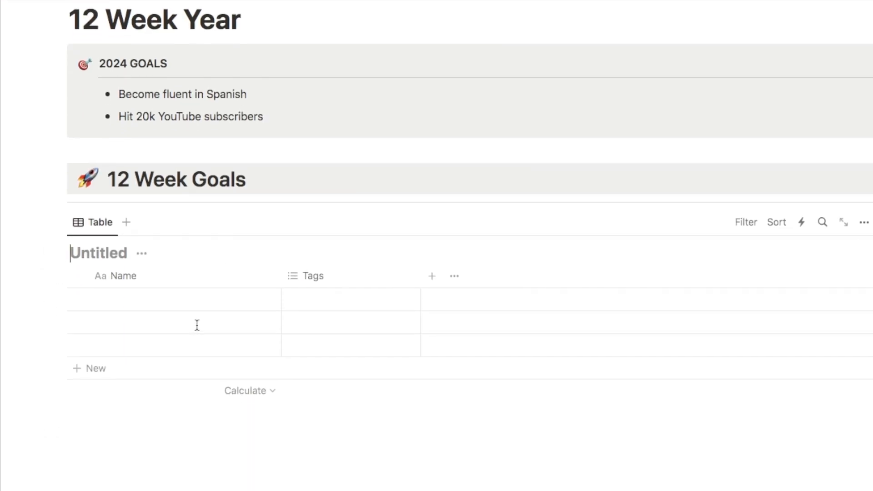
{"action": "type", "text": "12 Week Goals"}
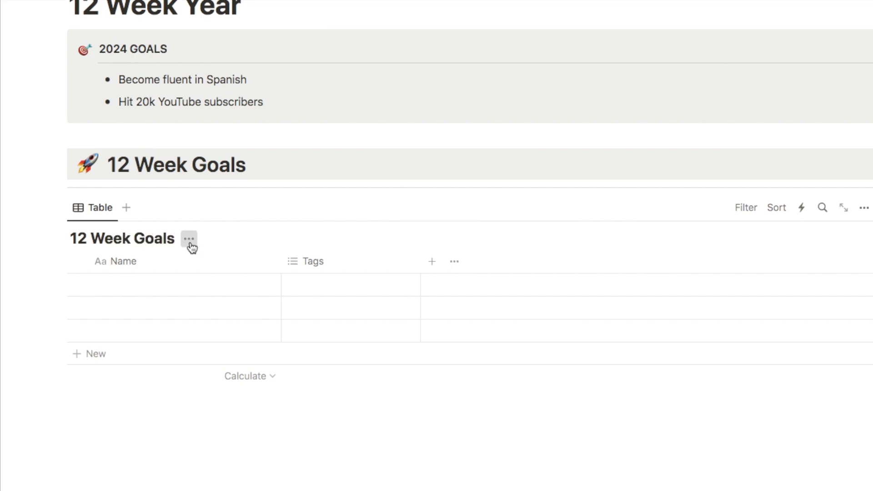
Hide the title of the 12 Week Goals database and delete its Tags property.
{"action": "left_click", "coordinate": [190, 241]}
{"action": "left_click", "coordinate": [164, 312]}
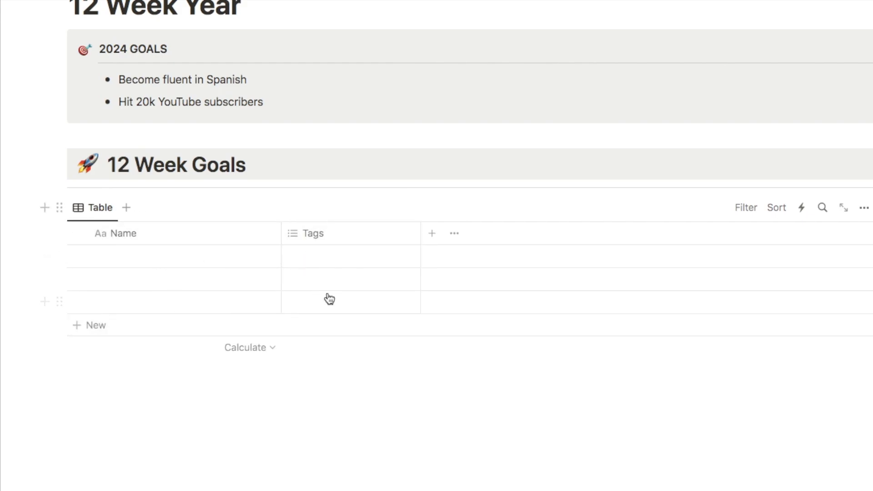
{"action": "left_click", "coordinate": [329, 236]}
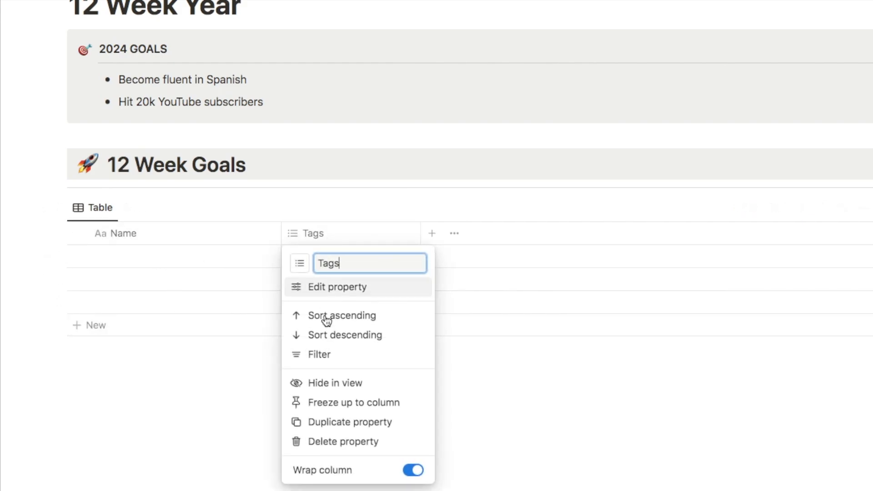
{"action": "left_click", "coordinate": [325, 443]}
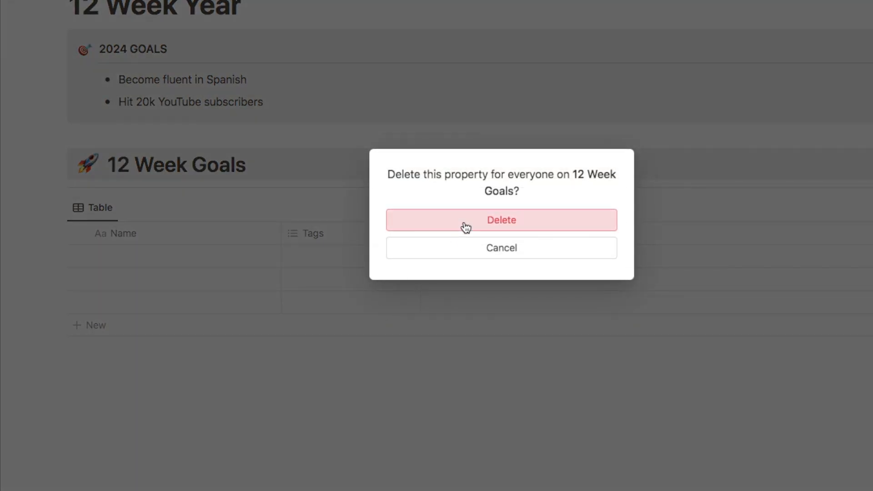
{"action": "left_click", "coordinate": [464, 225]}
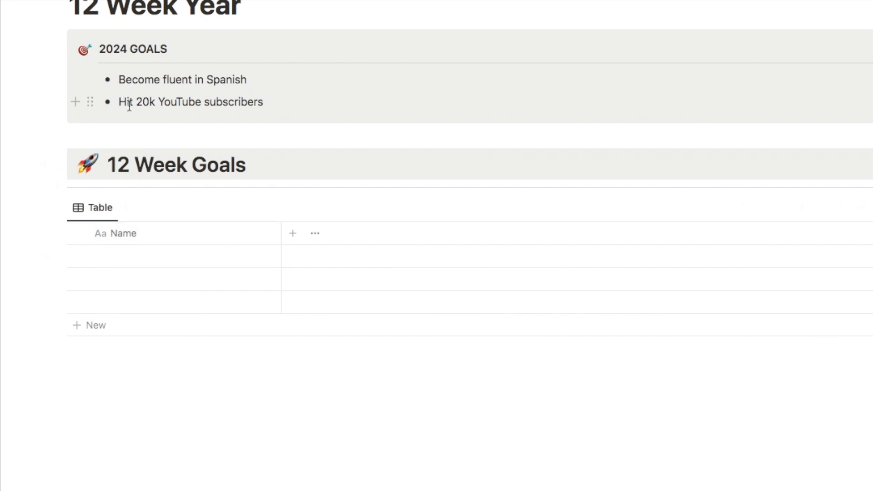
Enter the goals "Hit 5k YouTube subscribers" and "Get to B1 level in Spanish" in the first two rows of the table.
{"action": "left_click", "coordinate": [115, 257]}
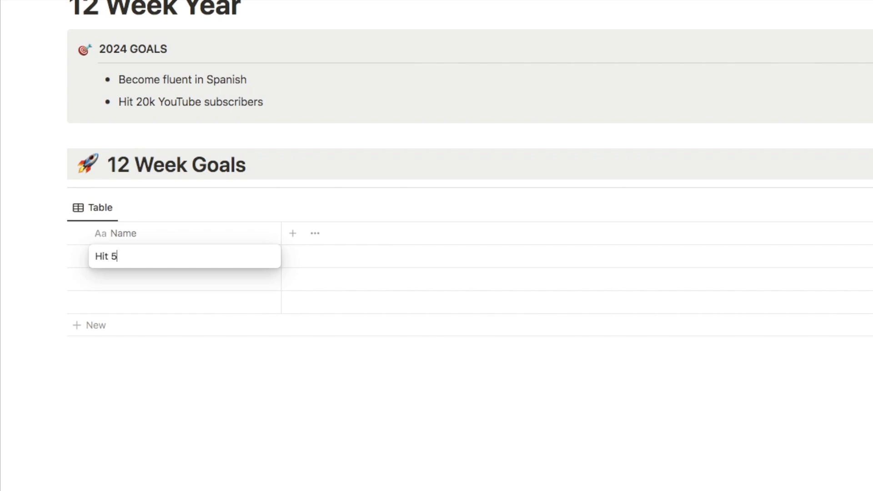
{"action": "type", "text": "Hit 5k YouTube subscribers"}
{"action": "left_click", "coordinate": [157, 278]}
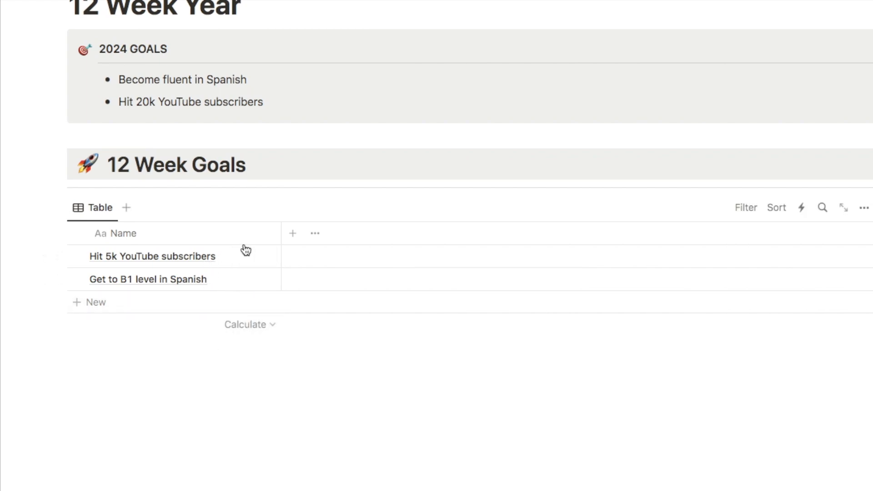
Add a Select property named "Area" to the 12 Week Goals database.
{"action": "left_click", "coordinate": [292, 234]}
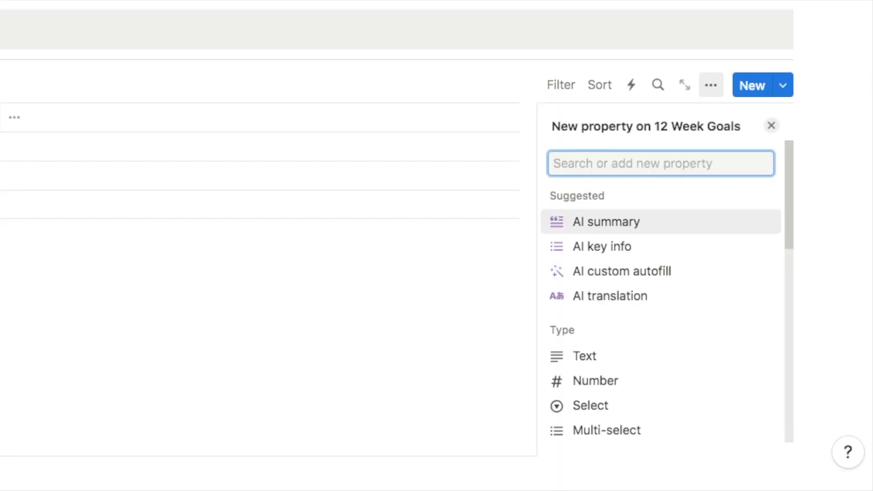
{"action": "type", "text": "sele"}
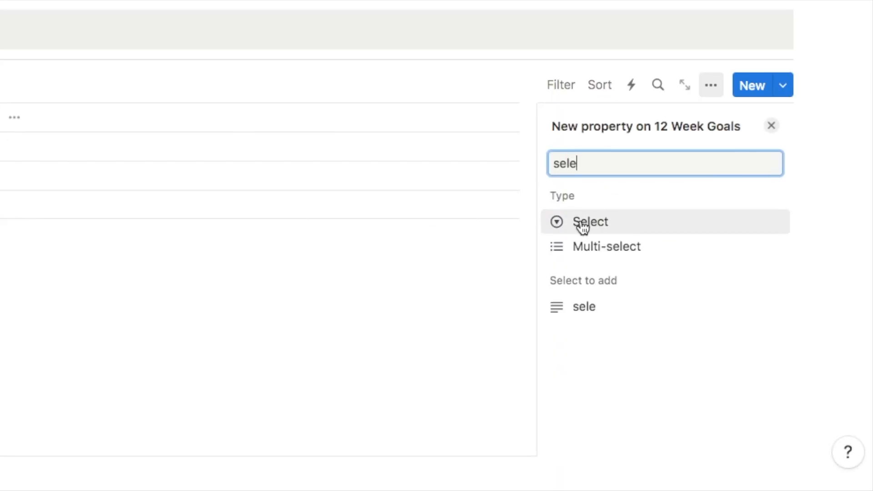
{"action": "left_click", "coordinate": [584, 227]}
{"action": "type", "text": "Area"}
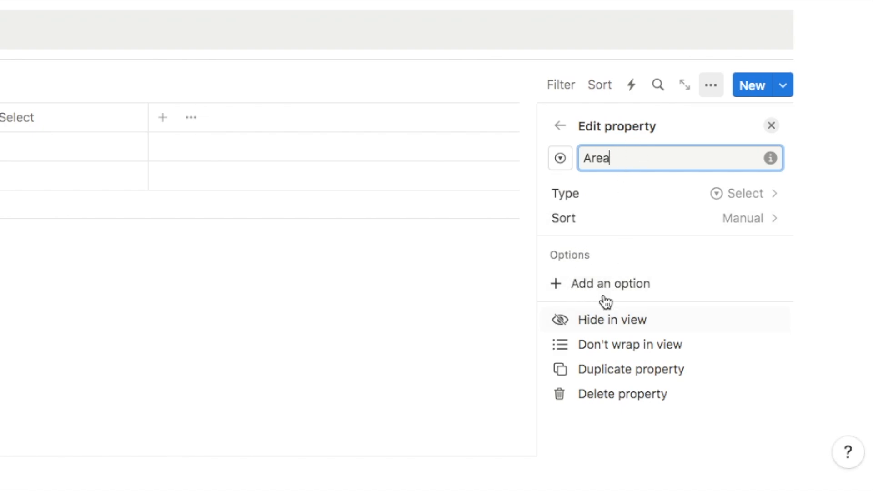
Create the options Business, Personal, Health and Education for the Area property.
{"action": "left_click", "coordinate": [592, 282]}
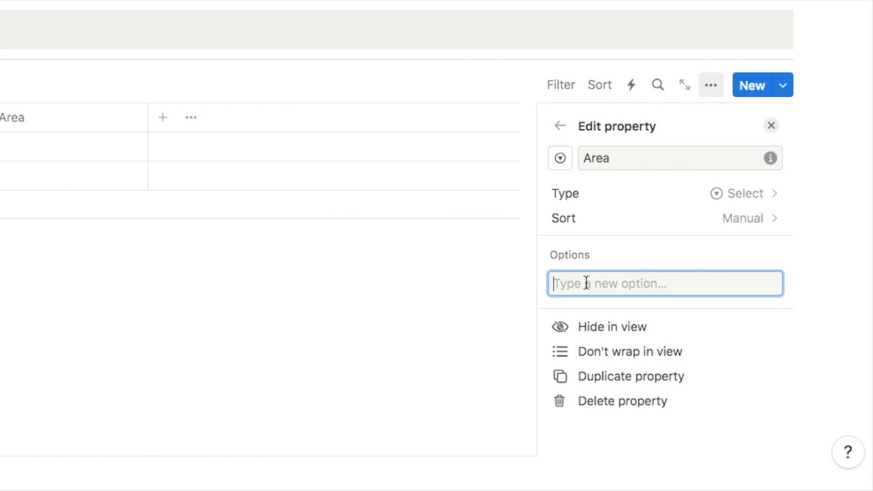
{"action": "type", "text": "Business"}
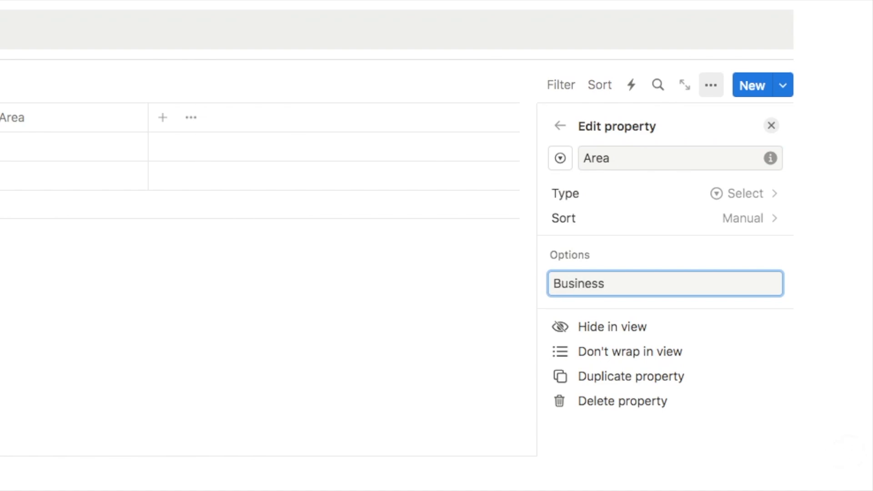
{"action": "key", "text": "Return"}
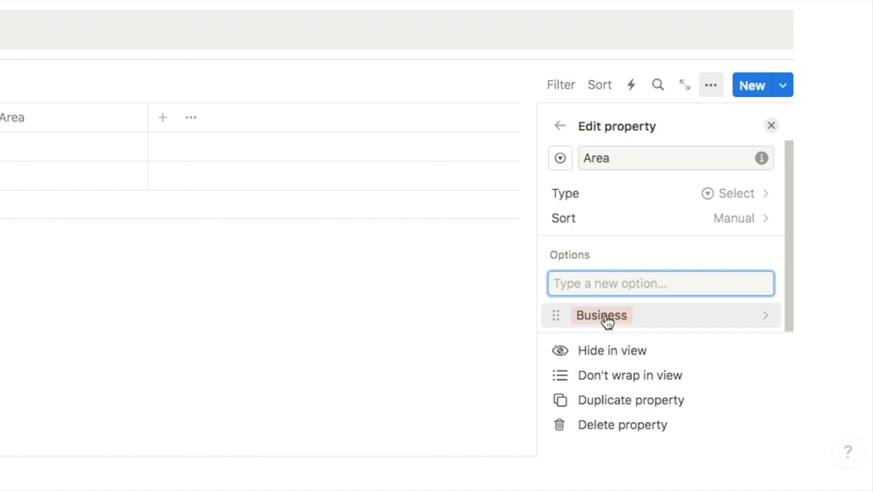
{"action": "type", "text": "Personal"}
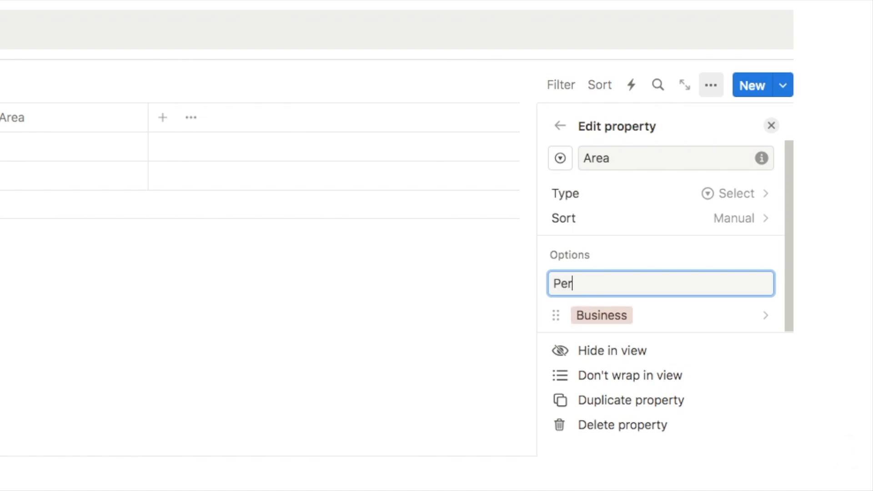
{"action": "key", "text": "Return"}
{"action": "type", "text": "Health"}
{"action": "key", "text": "Return"}
{"action": "type", "text": "Education"}
{"action": "key", "text": "Return"}
{"action": "scroll", "coordinate": [632, 284], "scroll_direction": "down", "scroll_amount": 3}
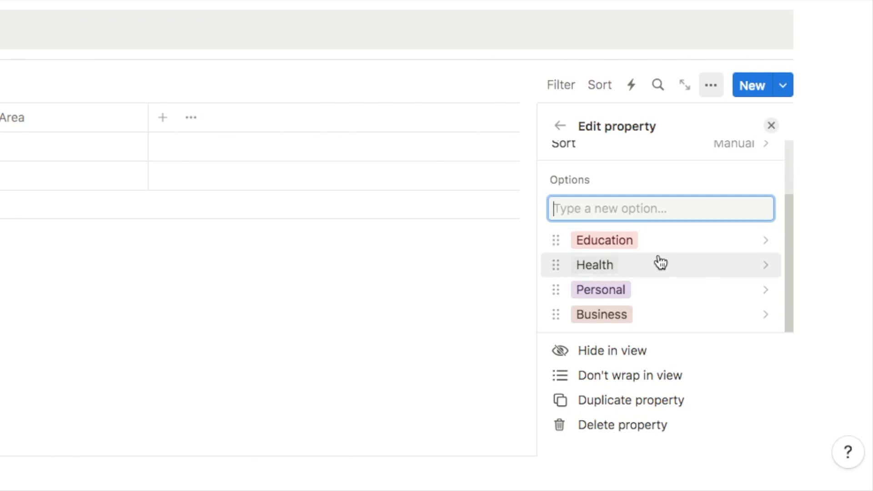
Change the color of the Business option to green and the Education option to blue.
{"action": "left_click", "coordinate": [608, 319]}
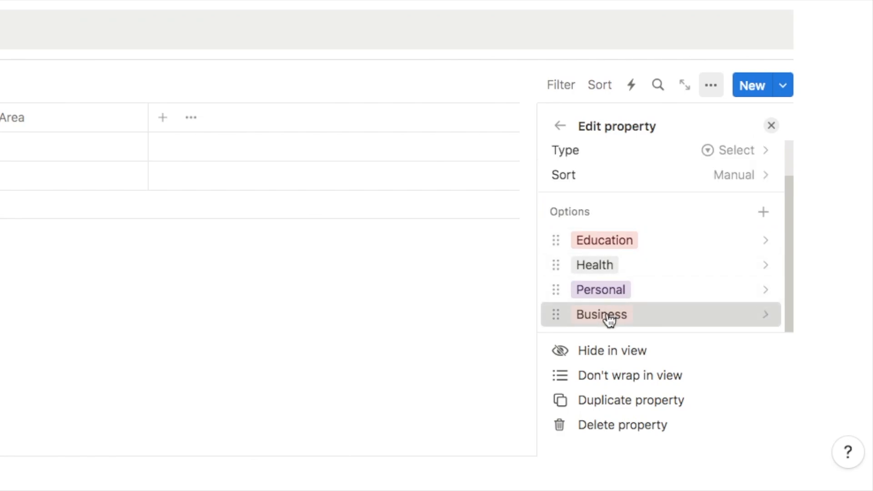
{"action": "left_click", "coordinate": [649, 190]}
{"action": "left_click", "coordinate": [575, 258]}
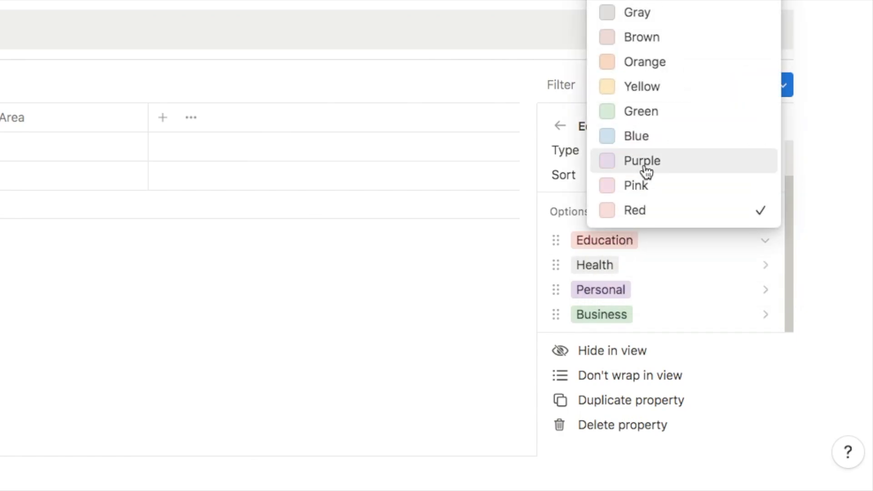
{"action": "left_click", "coordinate": [641, 138]}
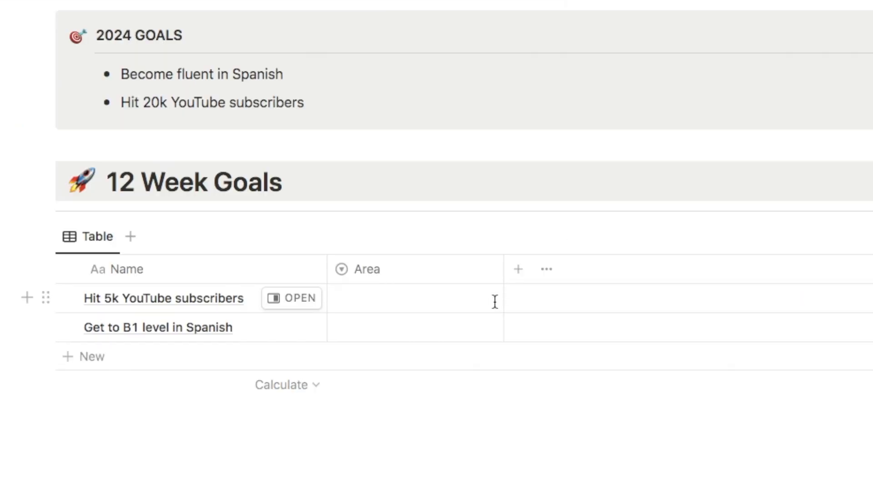
Set the YouTube goal's Area to Business and the Spanish goal's to Education, and narrow the Area column.
{"action": "left_click", "coordinate": [404, 300]}
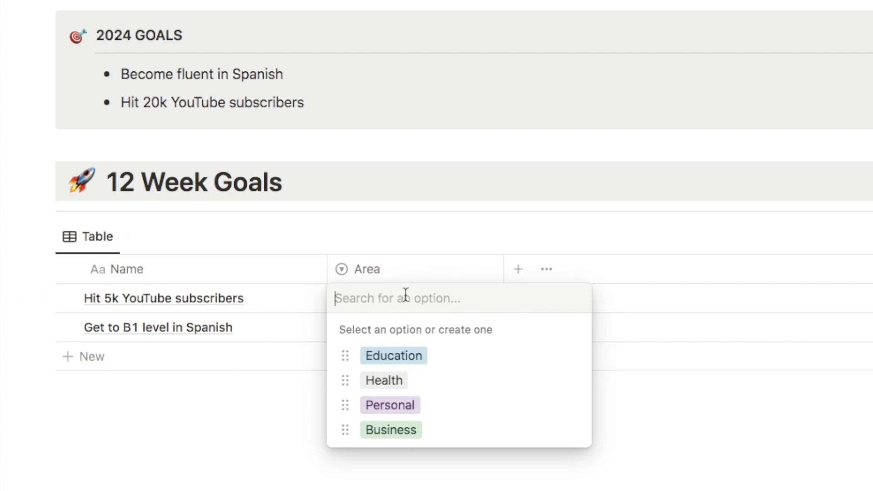
{"action": "left_click", "coordinate": [389, 429]}
{"action": "left_click", "coordinate": [381, 334]}
{"action": "left_click", "coordinate": [399, 385]}
{"action": "left_click_drag", "start_coordinate": [504, 272], "coordinate": [422, 275]}
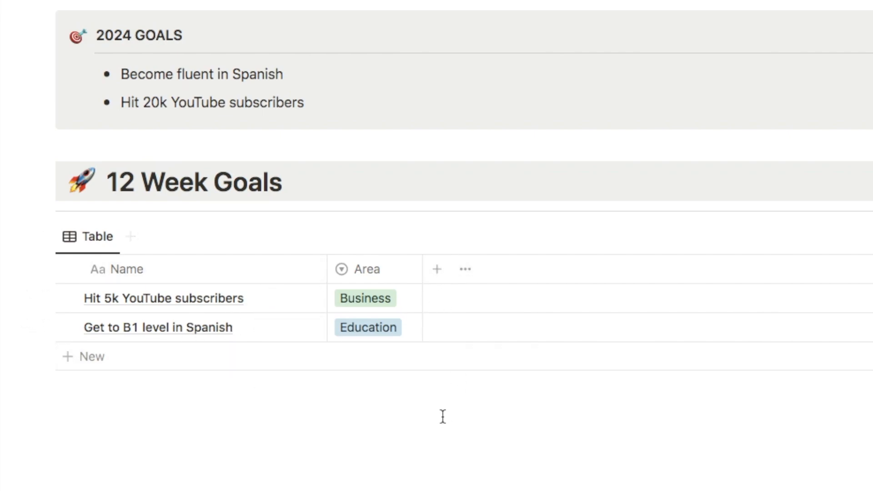
Add a Checkbox property named "Complete" to the 12 Week Goals database and narrow its column.
{"action": "left_click", "coordinate": [438, 272]}
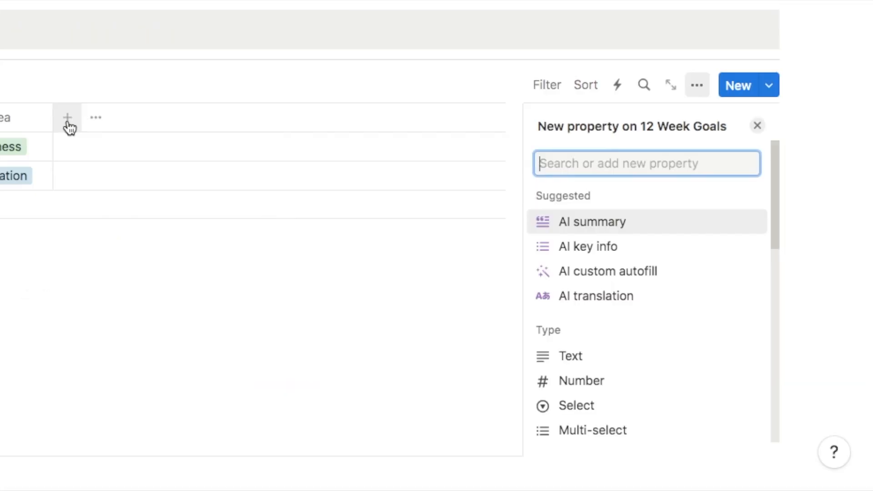
{"action": "type", "text": "check"}
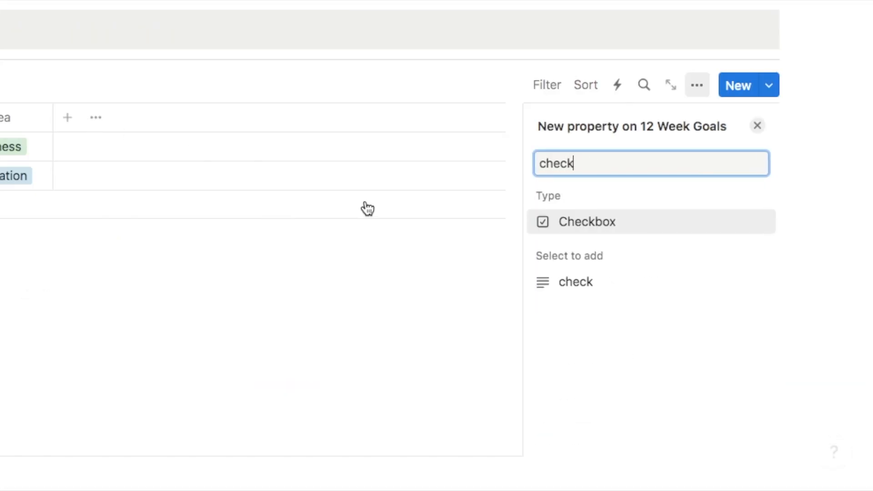
{"action": "left_click", "coordinate": [574, 233]}
{"action": "type", "text": "Compl"}
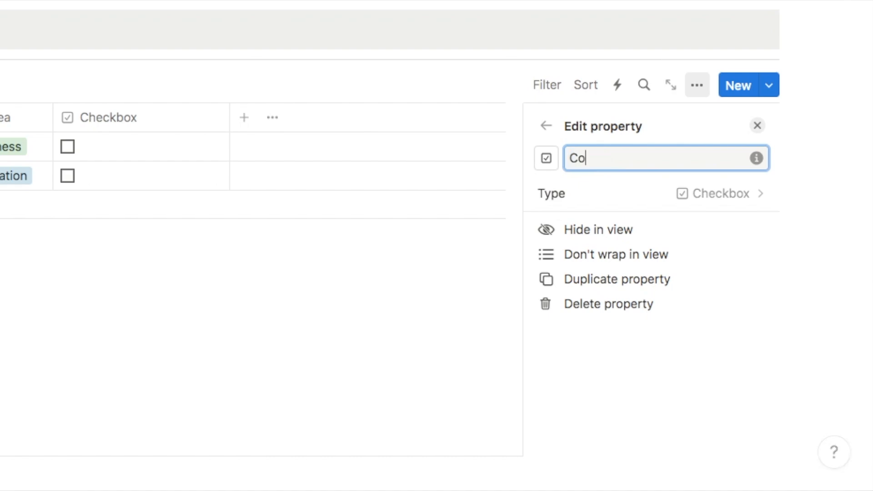
{"action": "type", "text": "ete"}
{"action": "left_click", "coordinate": [757, 125]}
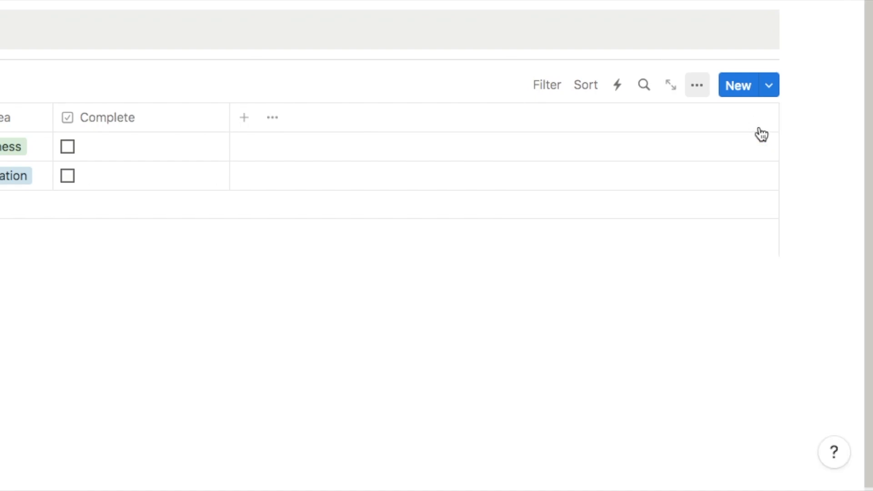
{"action": "left_click_drag", "start_coordinate": [576, 270], "coordinate": [493, 272]}
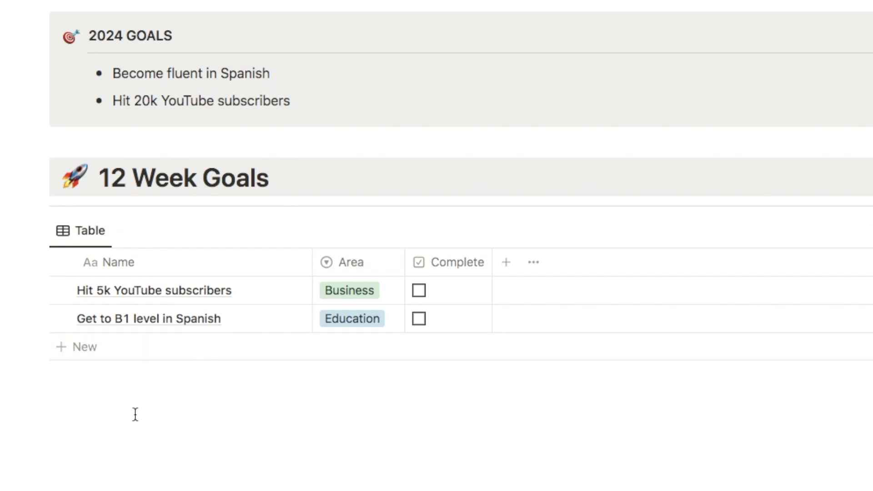
Add a Heading 1 block reading "Tasks" below the 12 Week Goals table.
{"action": "left_click", "coordinate": [67, 404]}
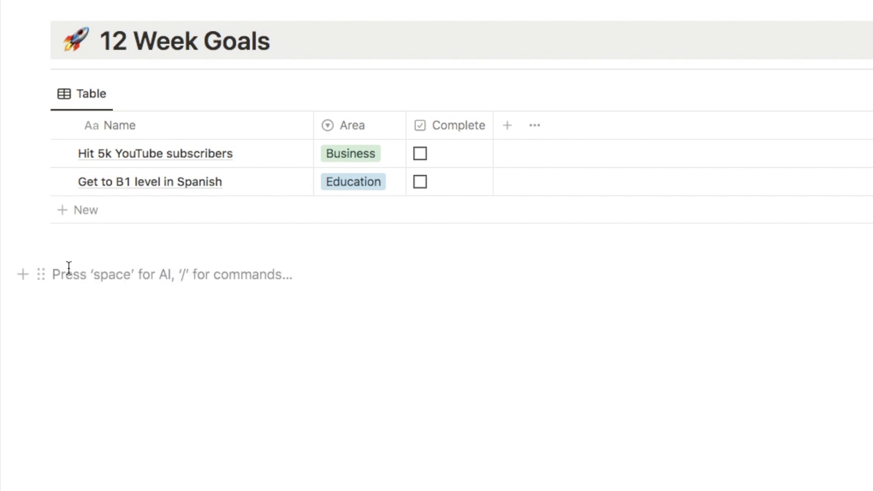
{"action": "type", "text": "/h1"}
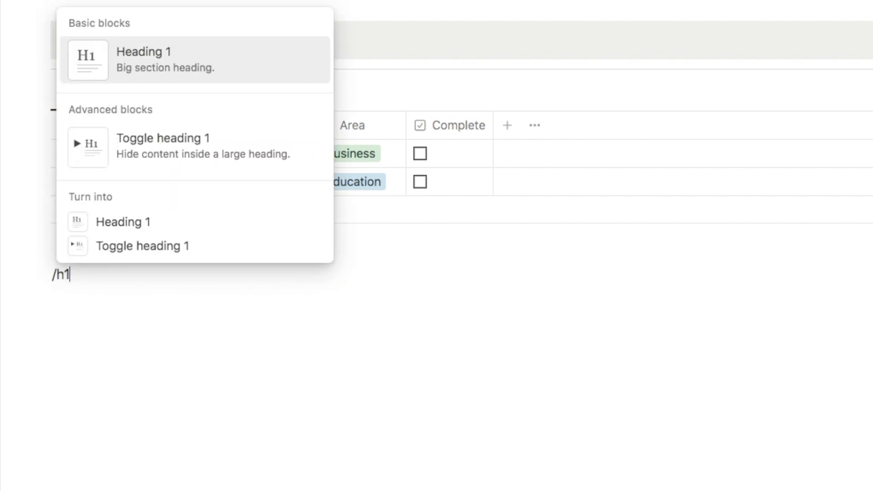
{"action": "left_click", "coordinate": [151, 69]}
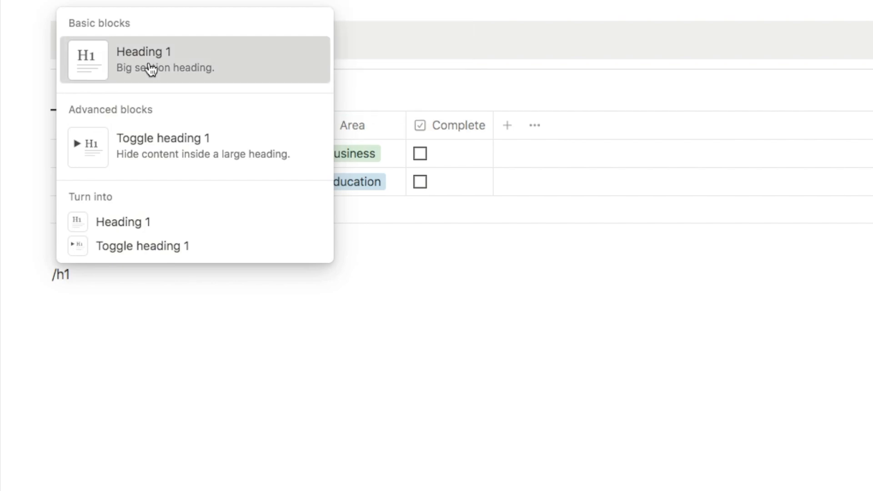
{"action": "type", "text": "Tasks"}
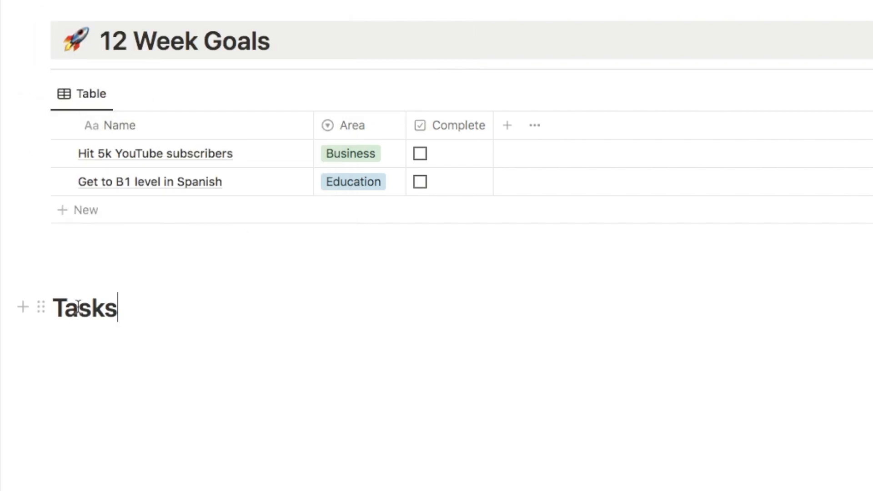
Put a green check mark emoji before the Tasks heading, give it a gray background and add a divider beneath it.
{"action": "left_click", "coordinate": [55, 301]}
{"action": "type", "text": ":"}
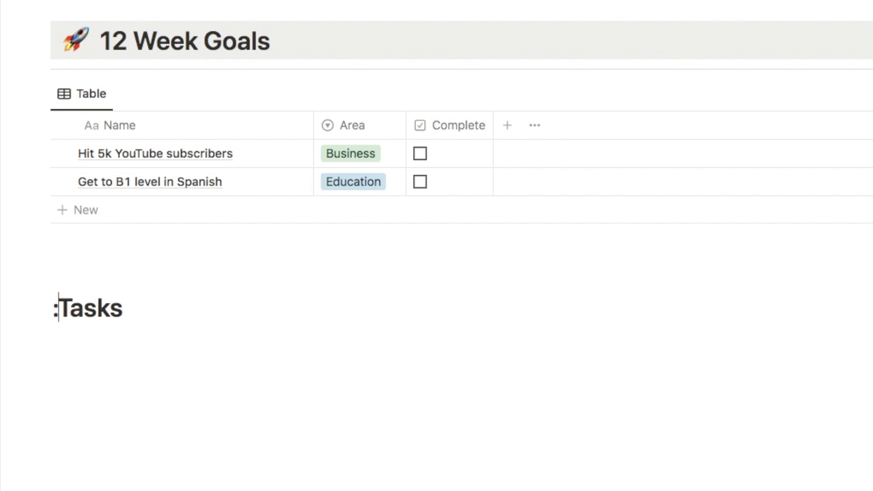
{"action": "type", "text": "check"}
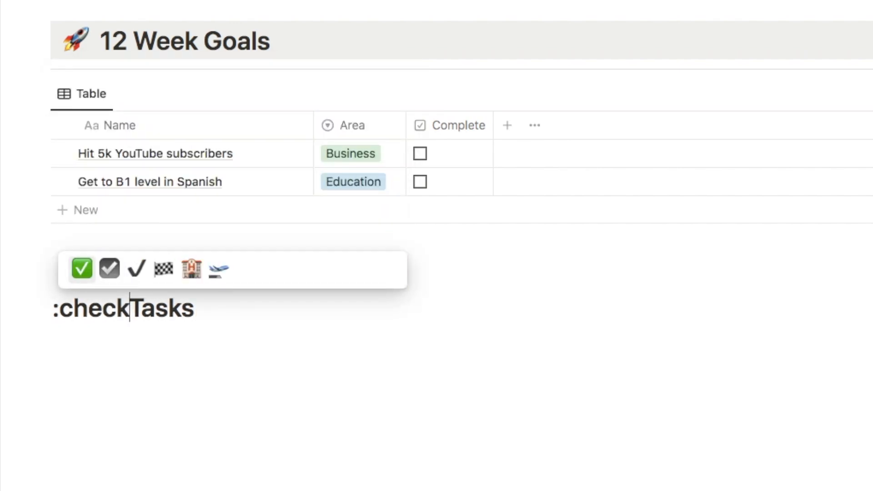
{"action": "left_click", "coordinate": [80, 269]}
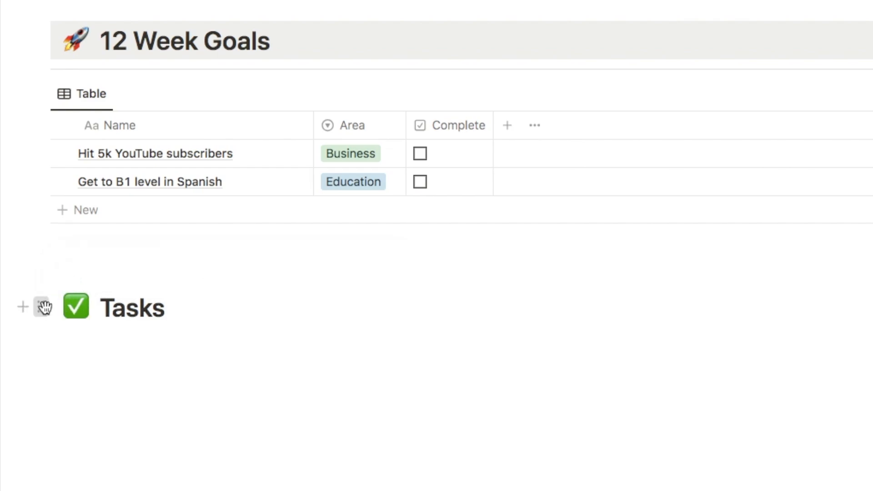
{"action": "left_click", "coordinate": [43, 306]}
{"action": "mouse_move", "coordinate": [43, 414]}
{"action": "left_click", "coordinate": [74, 310]}
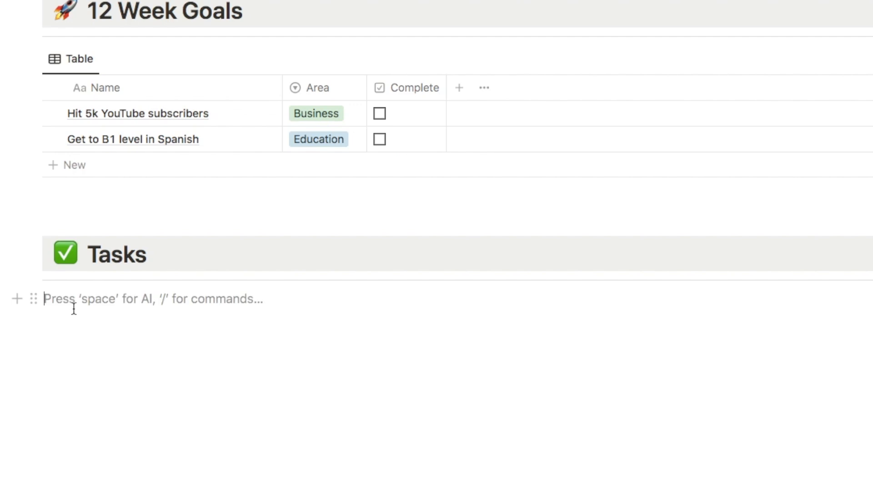
Insert an inline database named "task list" under the Tasks heading and hide its title.
{"action": "type", "text": "/data"}
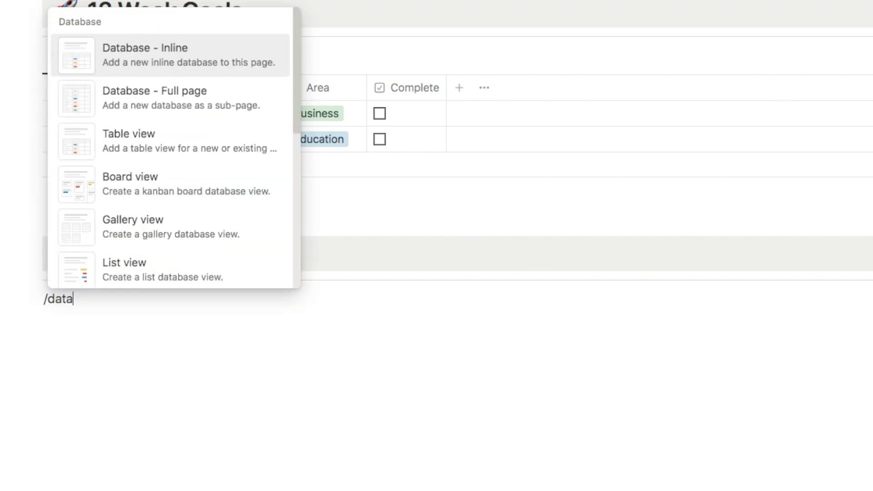
{"action": "left_click", "coordinate": [145, 69]}
{"action": "type", "text": "task list"}
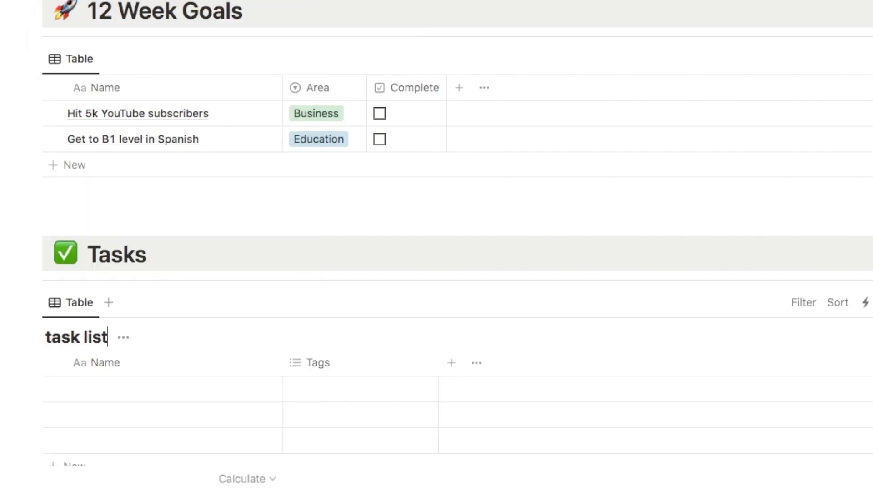
{"action": "scroll", "coordinate": [109, 240], "scroll_direction": "down", "scroll_amount": 3}
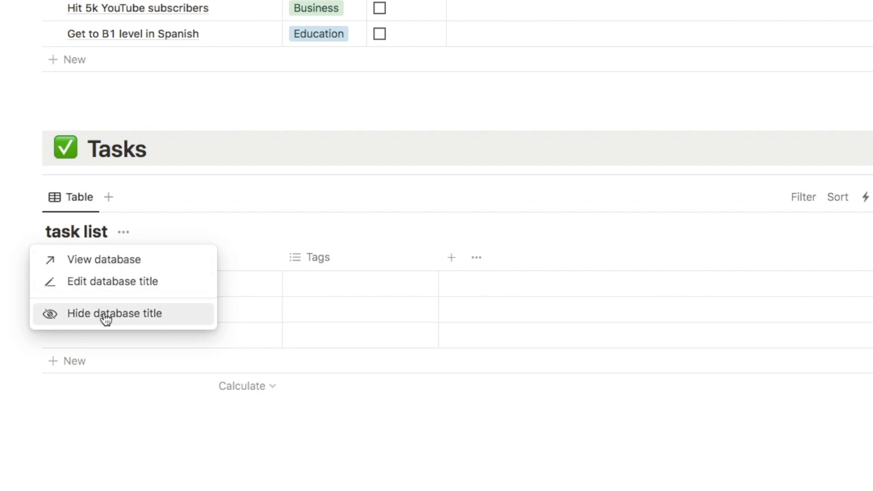
{"action": "left_click", "coordinate": [109, 318]}
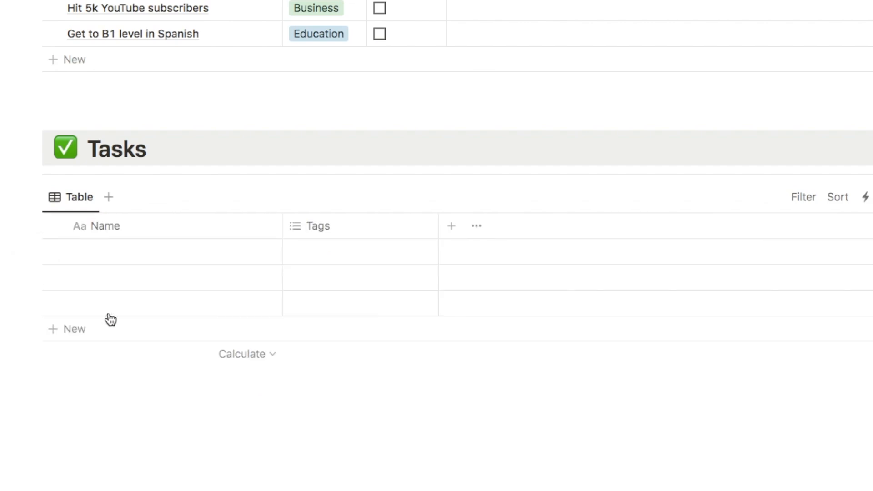
Delete the Tags property from the task list database.
{"action": "left_click", "coordinate": [322, 228]}
{"action": "left_click", "coordinate": [337, 166]}
{"action": "key", "text": "Return"}
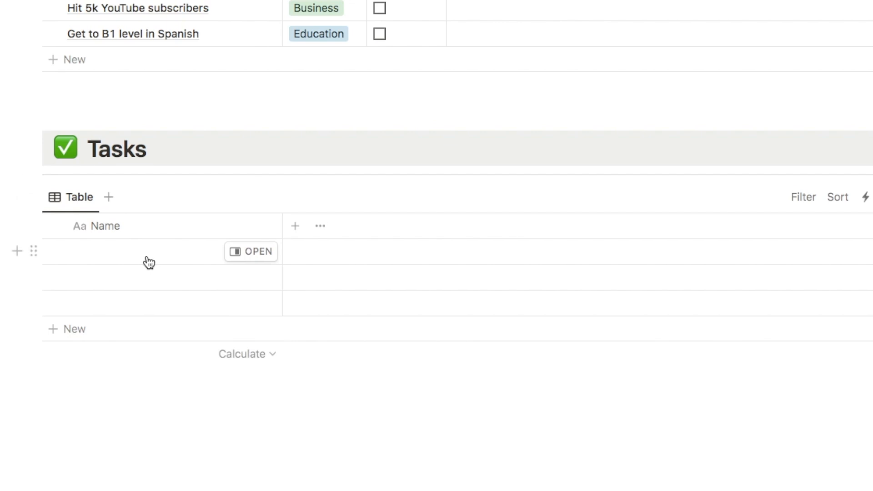
Enter "Post 1 YouTube video" as the first task in the task list.
{"action": "scroll", "coordinate": [150, 160], "scroll_direction": "up", "scroll_amount": 3}
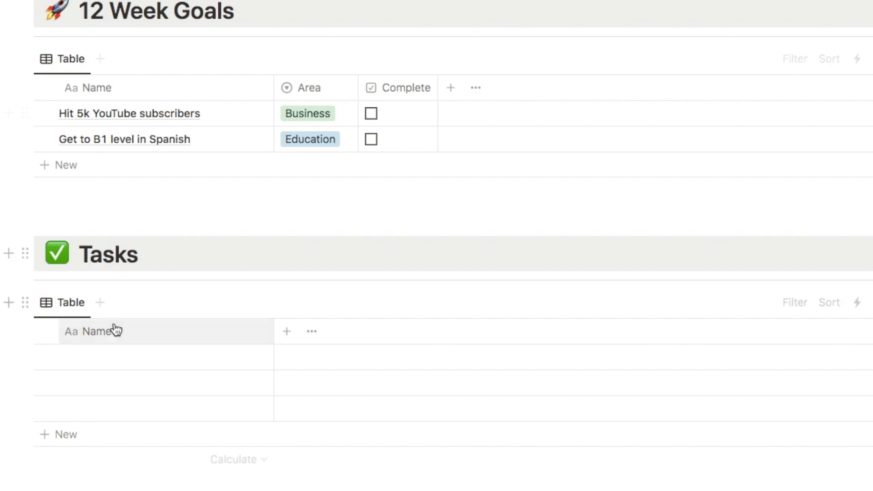
{"action": "left_click", "coordinate": [92, 366]}
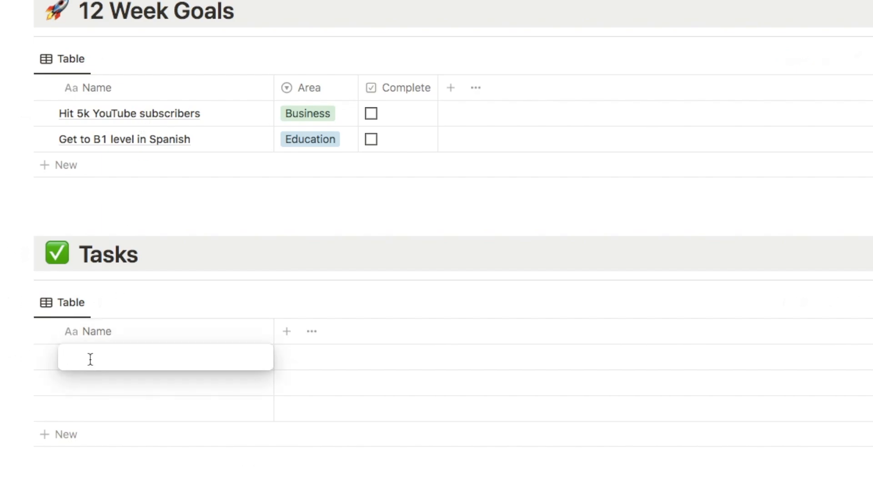
{"action": "type", "text": "Post 1 YouTube video"}
{"action": "key", "text": "Return"}
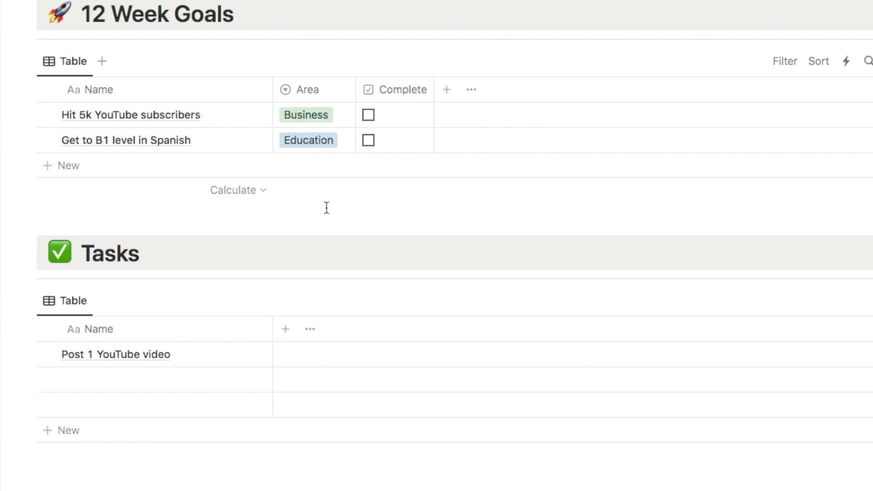
Add a Relation property to the task list linked to the 12 Week Goals database, with the relation also shown on 12 Week Goals.
{"action": "left_click", "coordinate": [283, 336]}
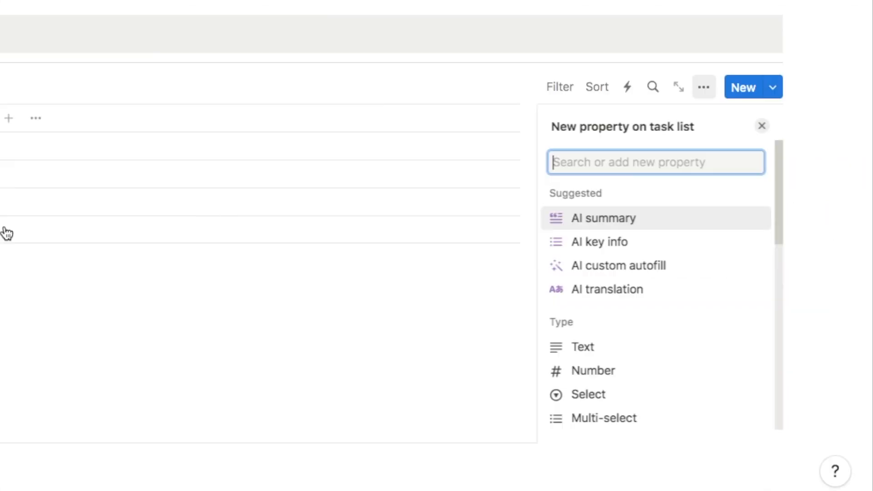
{"action": "type", "text": "relat"}
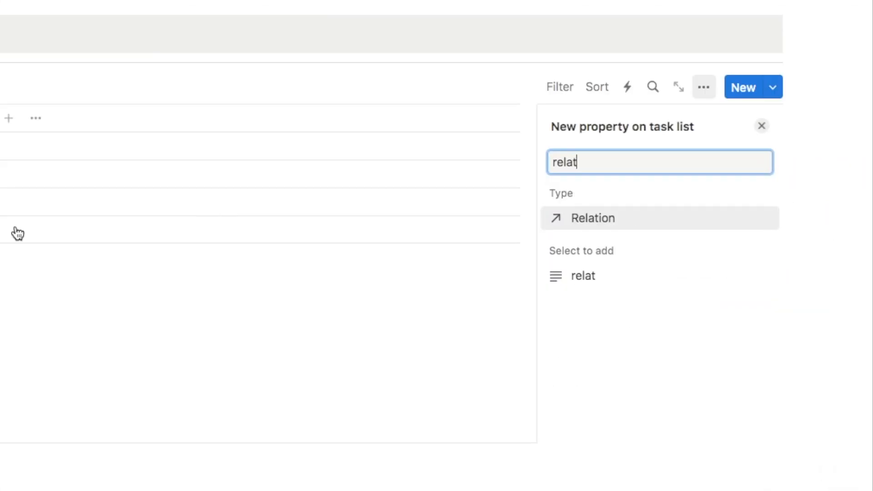
{"action": "left_click", "coordinate": [592, 226]}
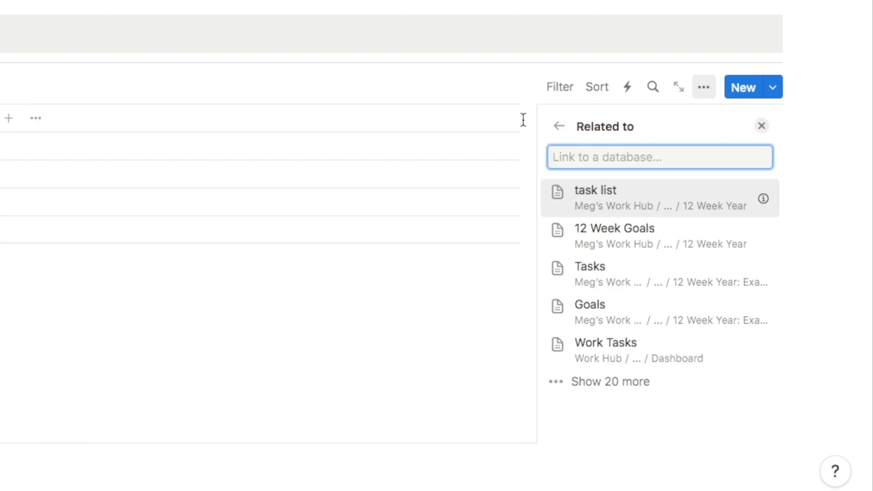
{"action": "left_click", "coordinate": [613, 237]}
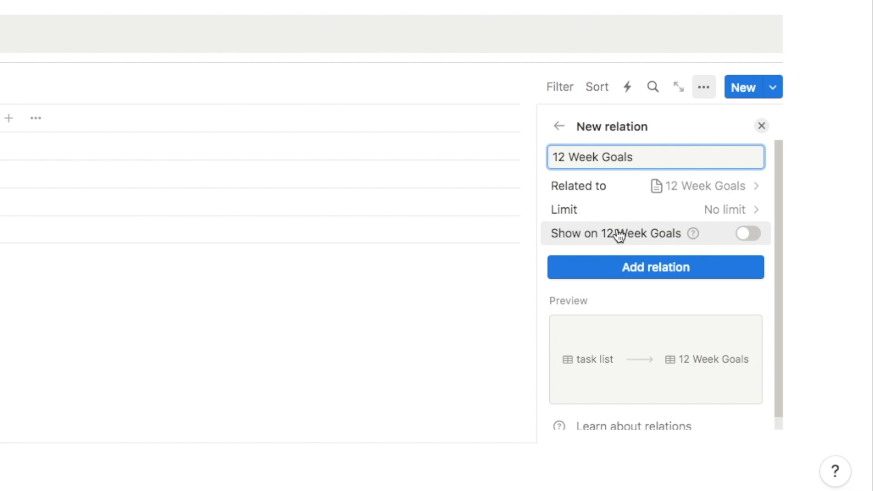
{"action": "left_click", "coordinate": [749, 234]}
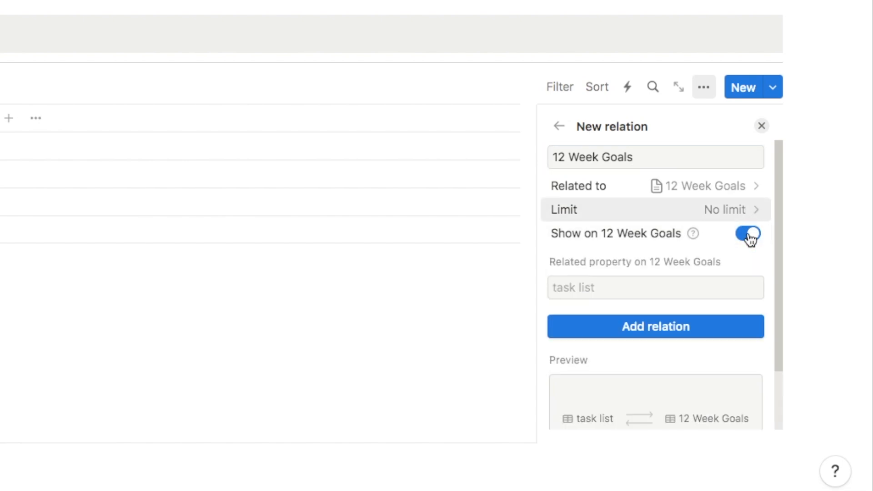
{"action": "left_click", "coordinate": [659, 326]}
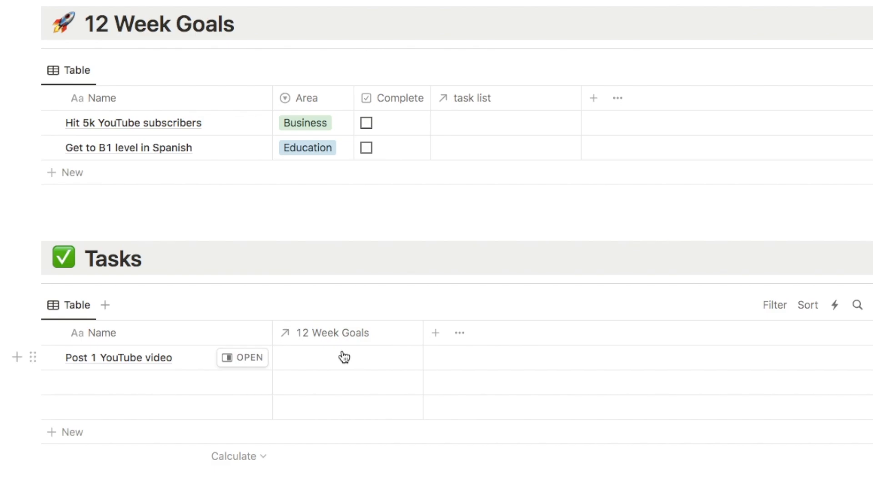
Rename the task list's relation property to "Goal".
{"action": "left_click", "coordinate": [321, 336]}
{"action": "left_click_drag", "start_coordinate": [387, 365], "coordinate": [311, 368]}
{"action": "type", "text": "Goal"}
{"action": "key", "text": "Return"}
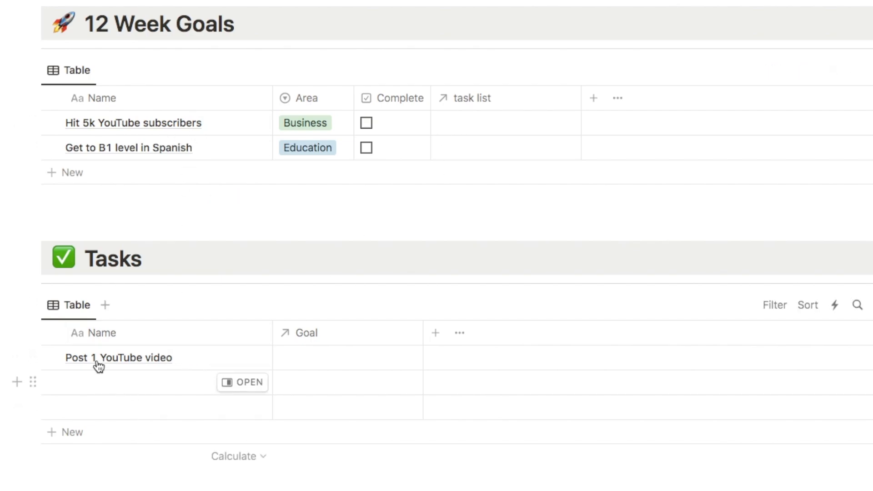
Link the "Post 1 YouTube video" task to the goal "Hit 5k YouTube subscribers".
{"action": "left_click", "coordinate": [311, 368]}
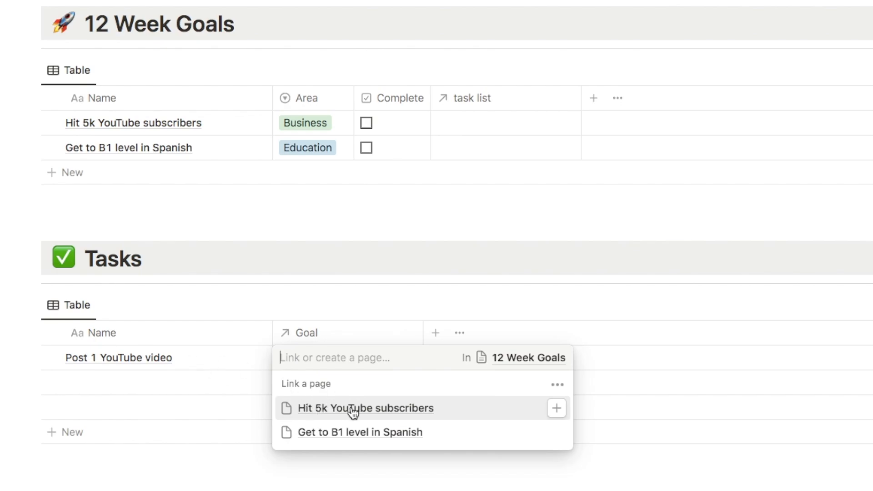
{"action": "left_click", "coordinate": [493, 410]}
{"action": "key", "text": "Escape"}
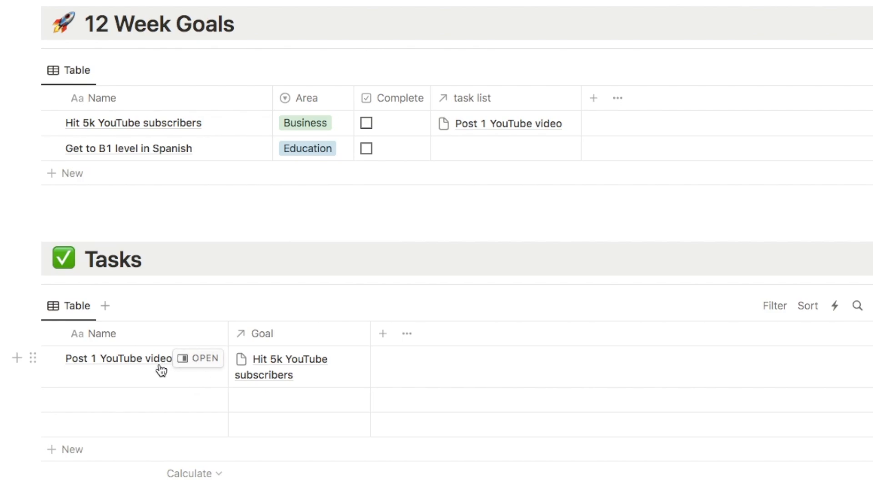
Add a Select property named "Frequency" to the task list database.
{"action": "left_click", "coordinate": [383, 336]}
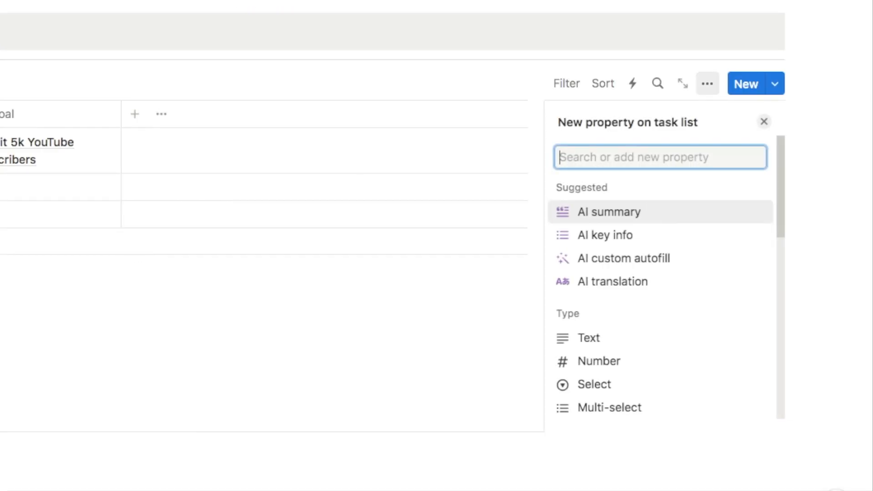
{"action": "type", "text": "sele"}
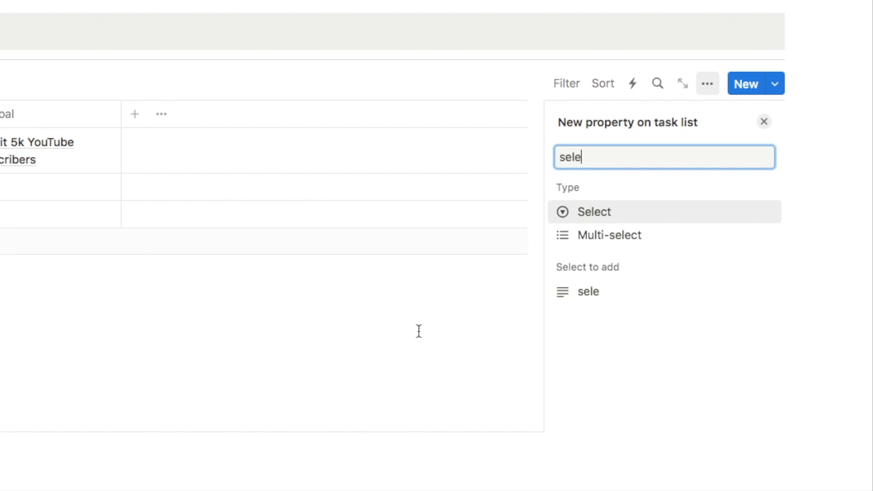
{"action": "left_click", "coordinate": [596, 214]}
{"action": "type", "text": "Frequency"}
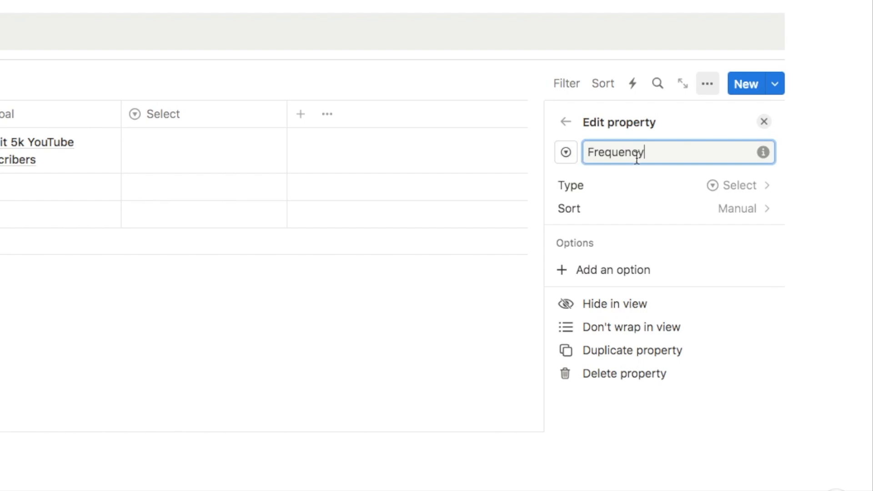
Create the Frequency options Daily, 1 time, 2 times, 3 times, 4 times, 5 times and 6 times.
{"action": "left_click", "coordinate": [603, 272]}
{"action": "type", "text": "Da"}
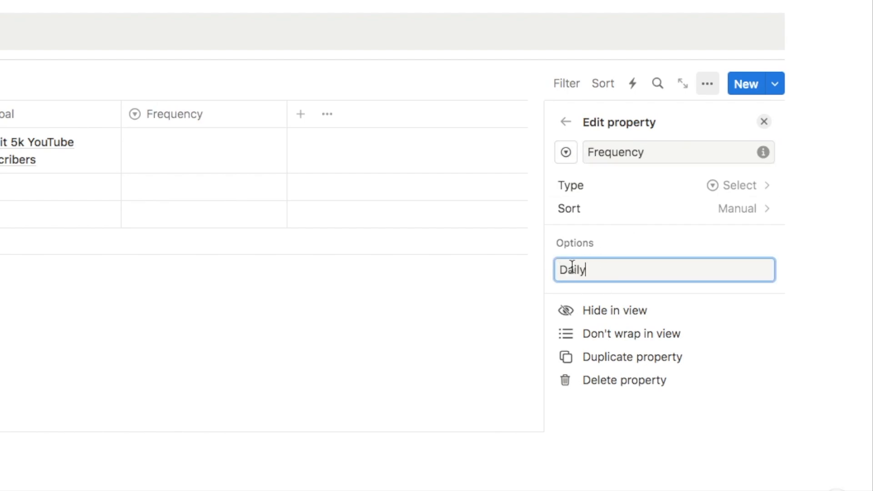
{"action": "type", "text": "ily"}
{"action": "key", "text": "Return"}
{"action": "type", "text": "1 time"}
{"action": "key", "text": "Return"}
{"action": "type", "text": "2 ti"}
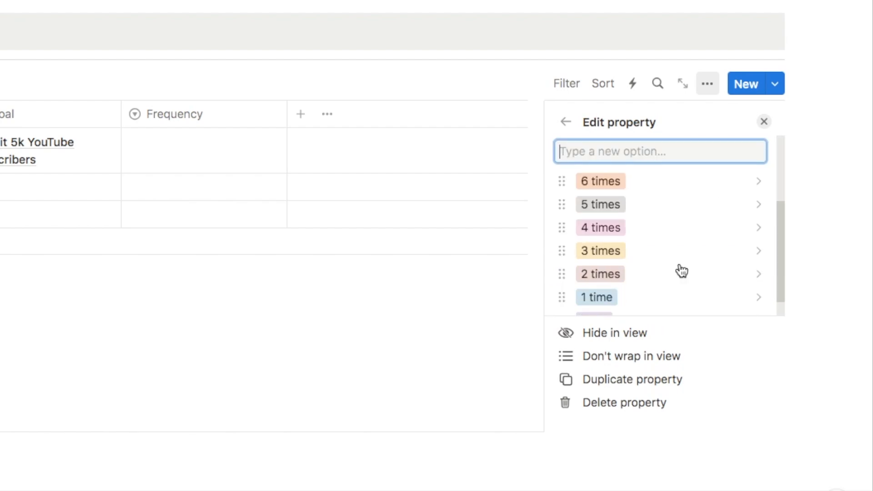
Set the "Post 1 YouTube video" task's Frequency to "1 time" and narrow the Frequency column.
{"action": "scroll", "coordinate": [678, 268], "scroll_direction": "down", "scroll_amount": 2}
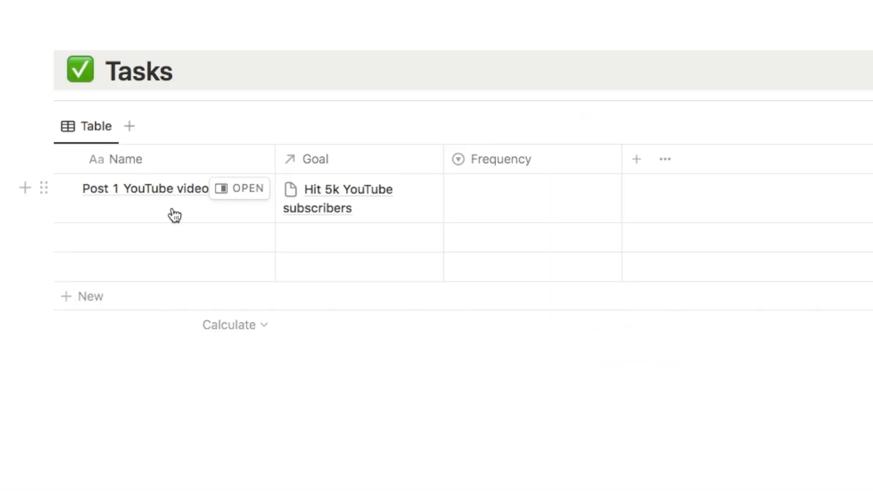
{"action": "left_click", "coordinate": [501, 205]}
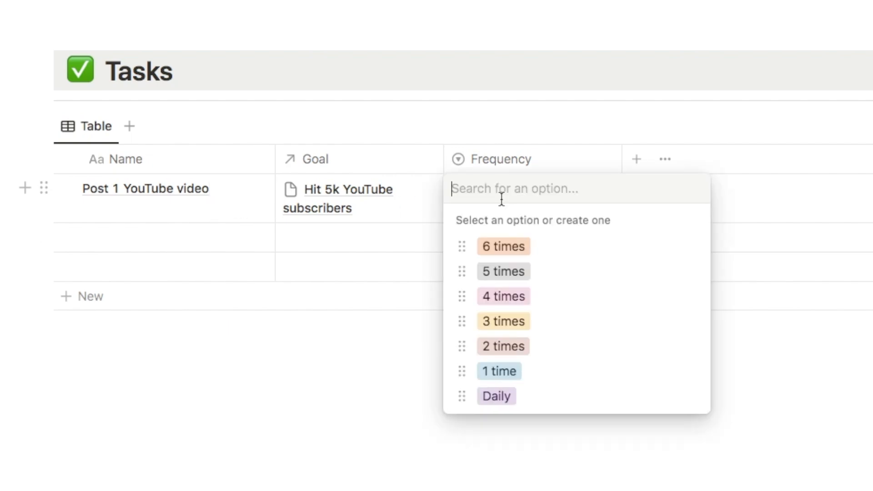
{"action": "left_click", "coordinate": [506, 376]}
{"action": "left_click_drag", "start_coordinate": [608, 174], "coordinate": [566, 165]}
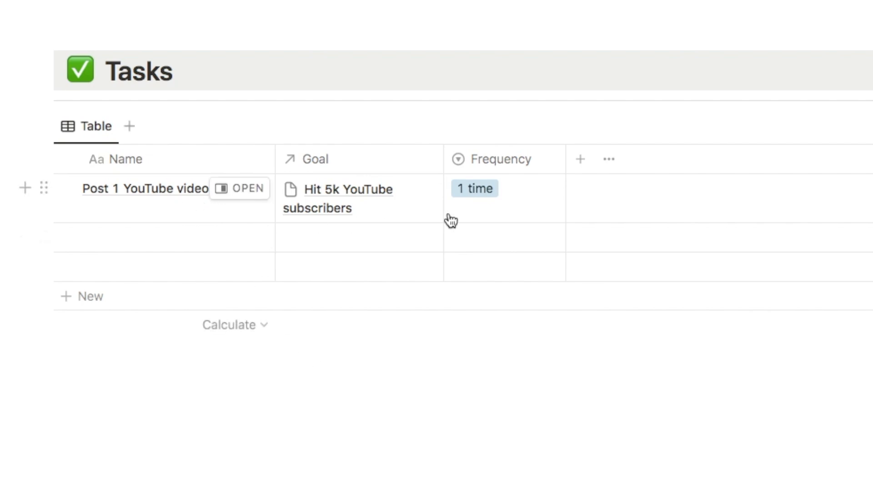
Add a Select property named "Week" to the task list database.
{"action": "left_click", "coordinate": [581, 160]}
{"action": "type", "text": "sele"}
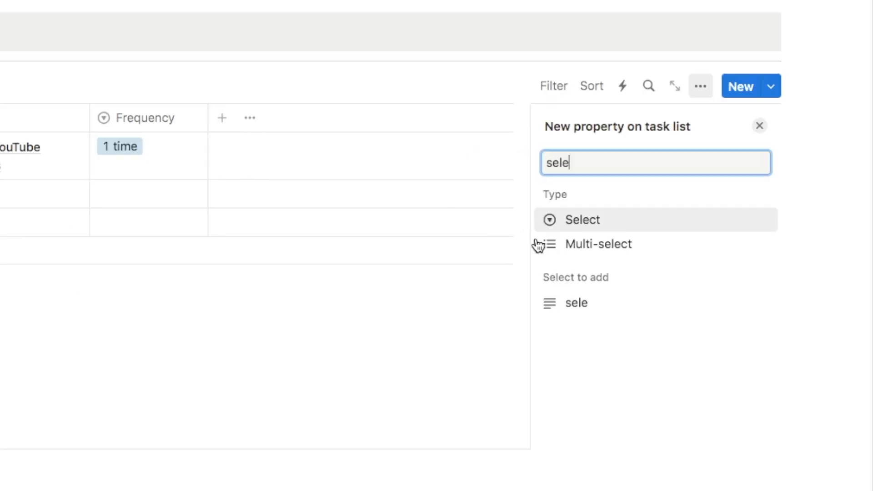
{"action": "left_click", "coordinate": [578, 223]}
{"action": "type", "text": "Week"}
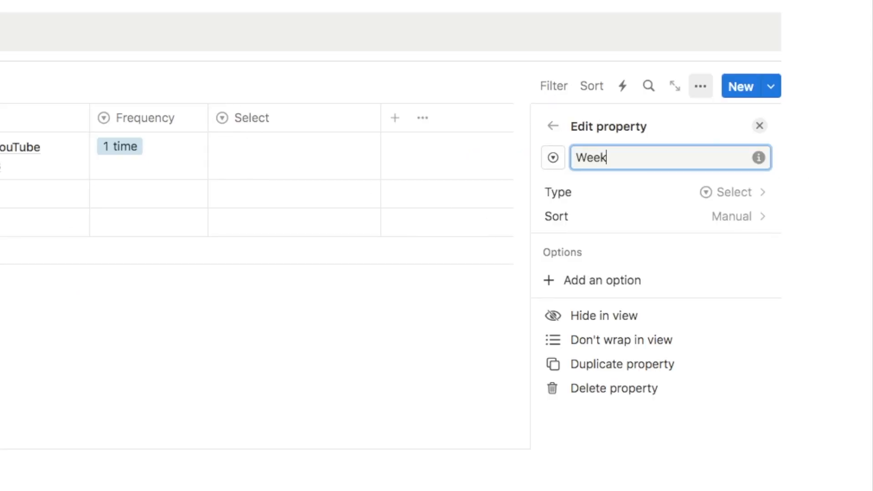
Create the Week options Week 1 through Week 12 and assign Week 1 to the "Post 1 YouTube video" task.
{"action": "left_click", "coordinate": [607, 287]}
{"action": "type", "text": "Week 1"}
{"action": "key", "text": "Return"}
{"action": "type", "text": "Week"}
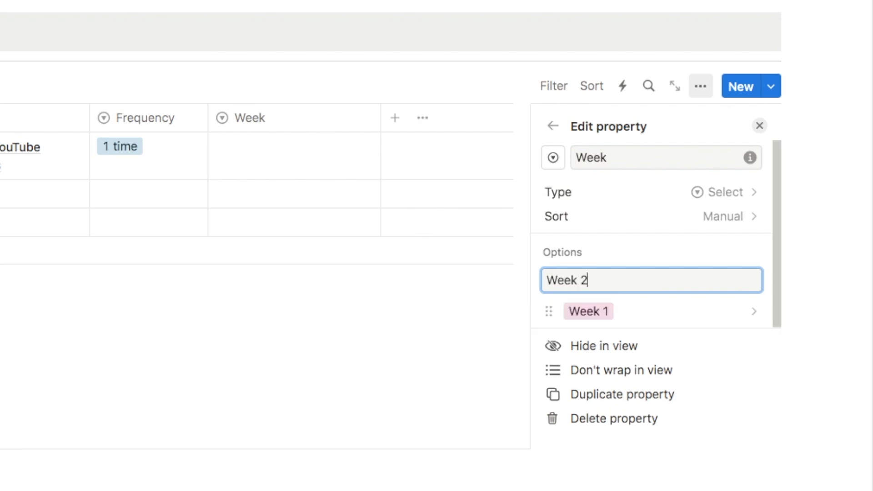
{"action": "type", "text": " 2"}
{"action": "key", "text": "Return"}
{"action": "type", "text": "Wee"}
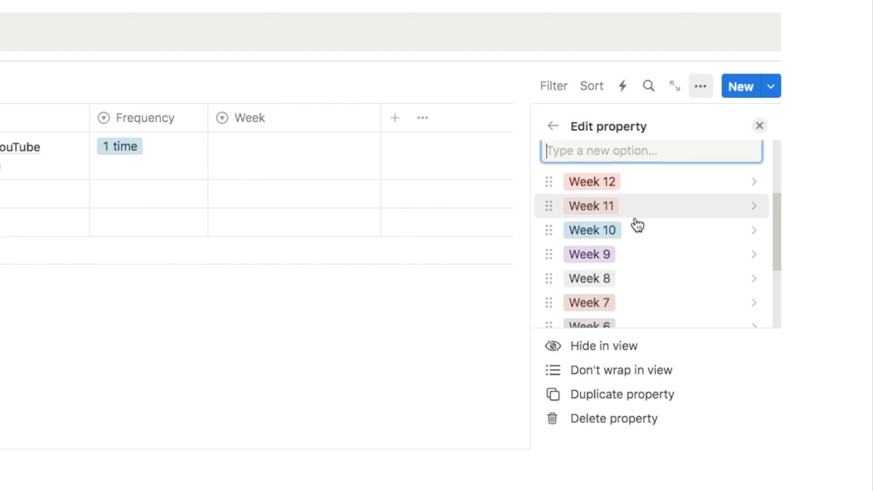
{"action": "scroll", "coordinate": [635, 224], "scroll_direction": "down", "scroll_amount": 5}
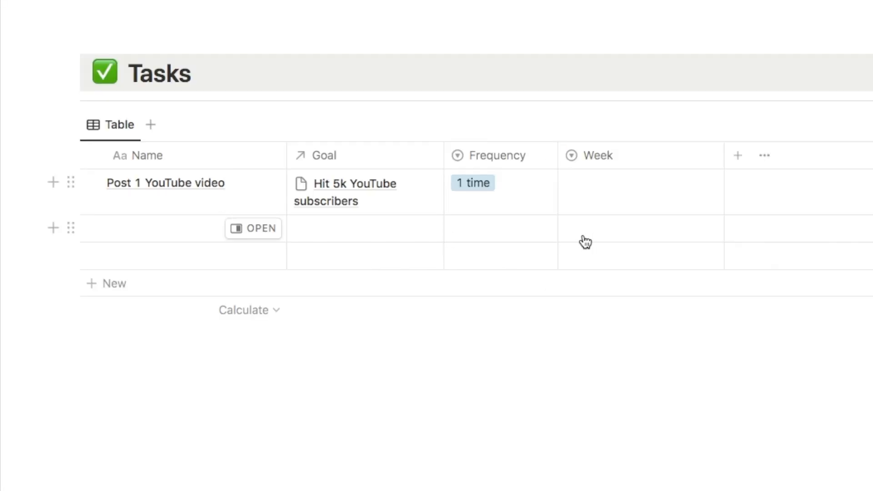
{"action": "left_click", "coordinate": [598, 197]}
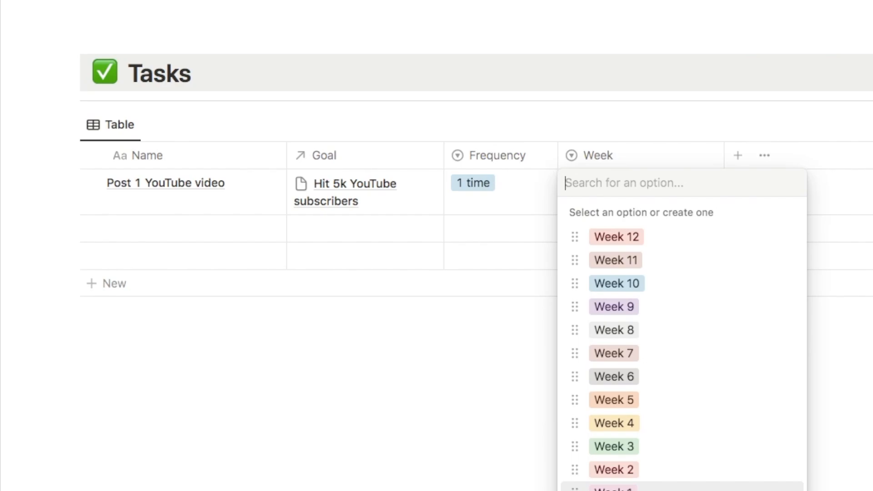
{"action": "left_click", "coordinate": [618, 487]}
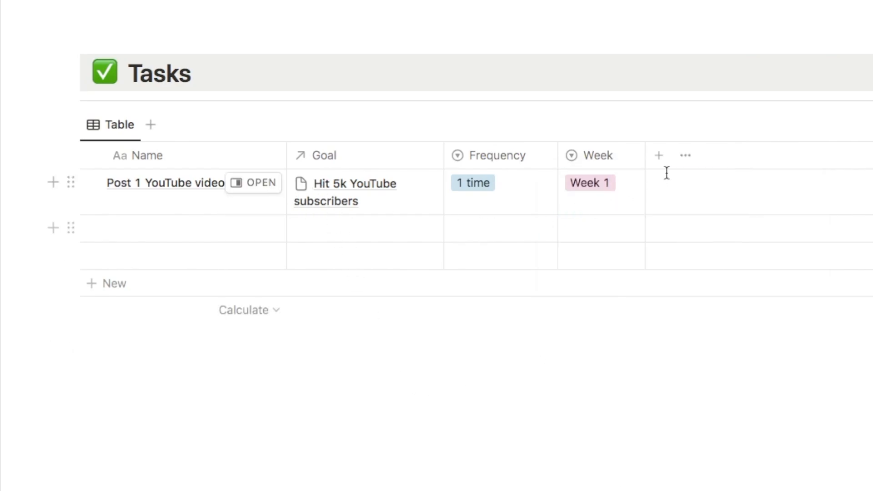
Add a Date property named "Due Date" to the task list database.
{"action": "left_click", "coordinate": [660, 160]}
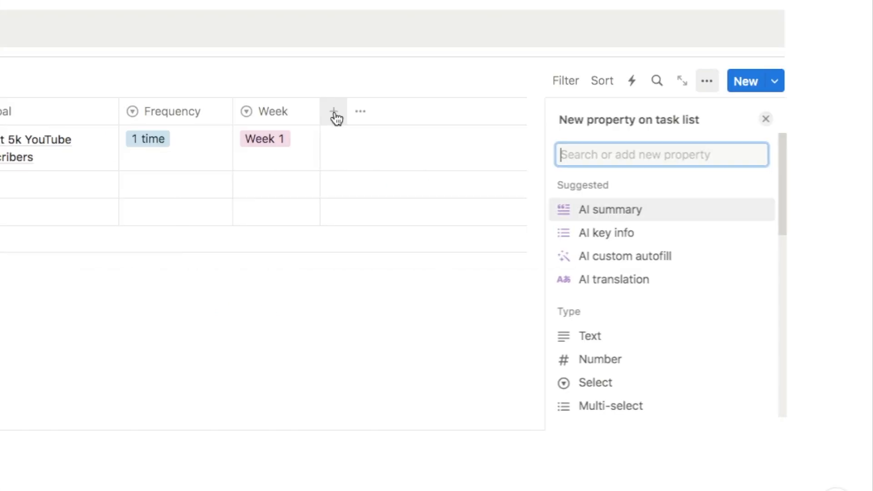
{"action": "type", "text": "date"}
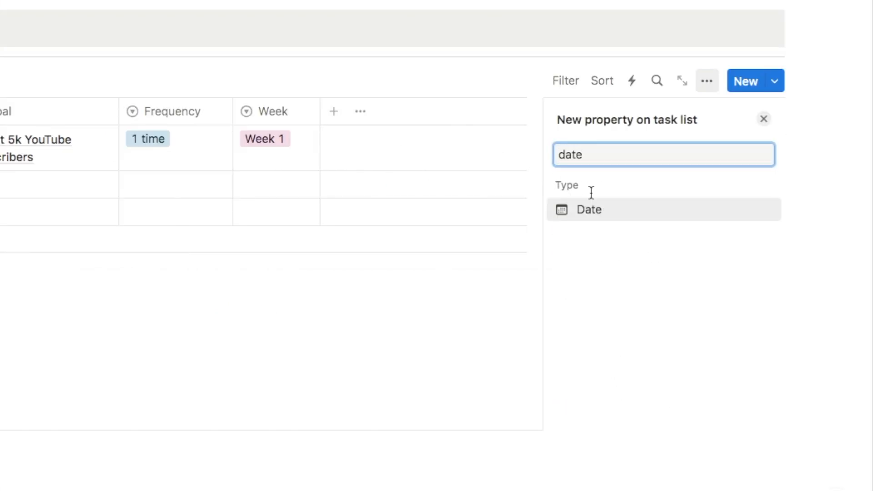
{"action": "left_click", "coordinate": [592, 213]}
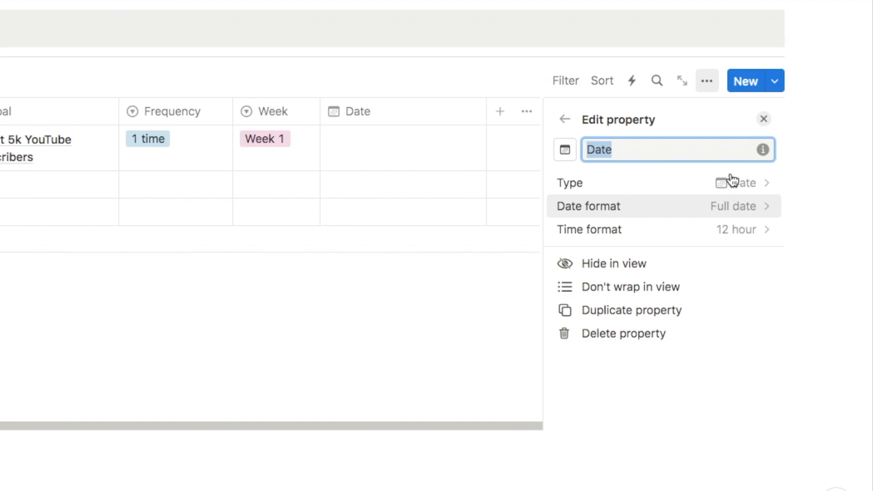
{"action": "key", "text": "BackSpace"}
{"action": "type", "text": "Due Dat"}
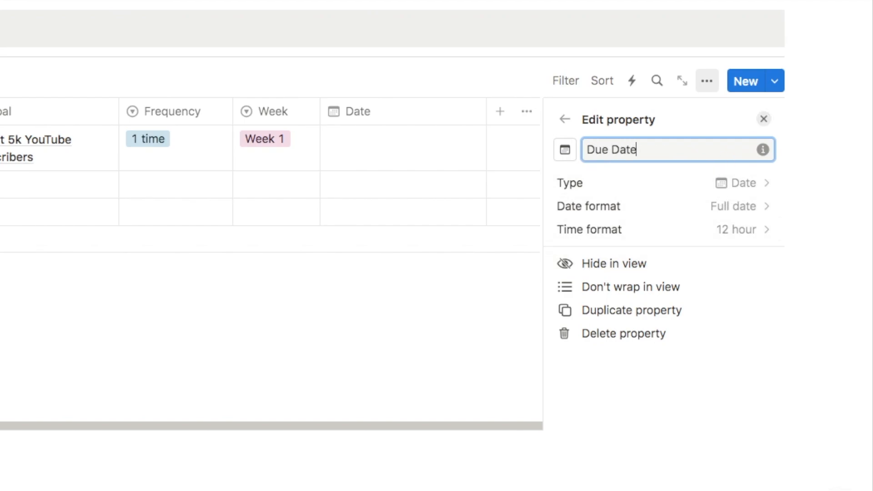
{"action": "key", "text": "Return"}
Set the "Post 1 YouTube video" task's due date to January 3, 2024.
{"action": "left_click", "coordinate": [347, 158]}
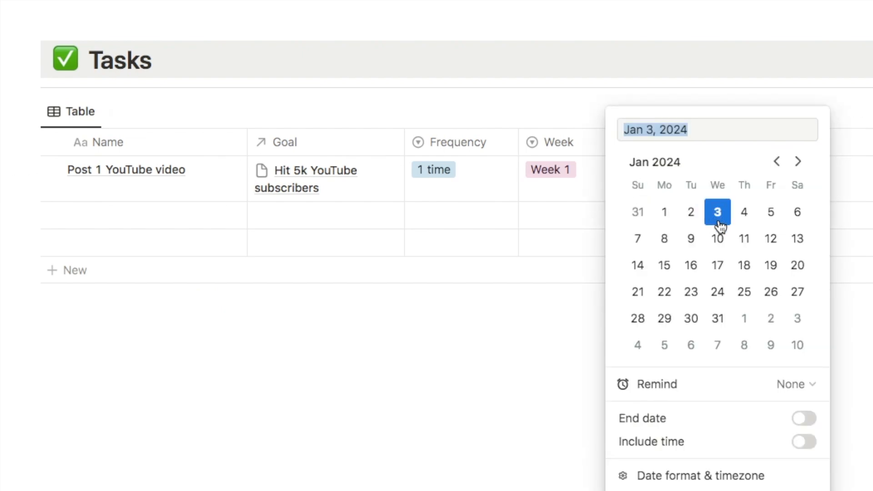
{"action": "left_click", "coordinate": [718, 214]}
{"action": "key", "text": "Escape"}
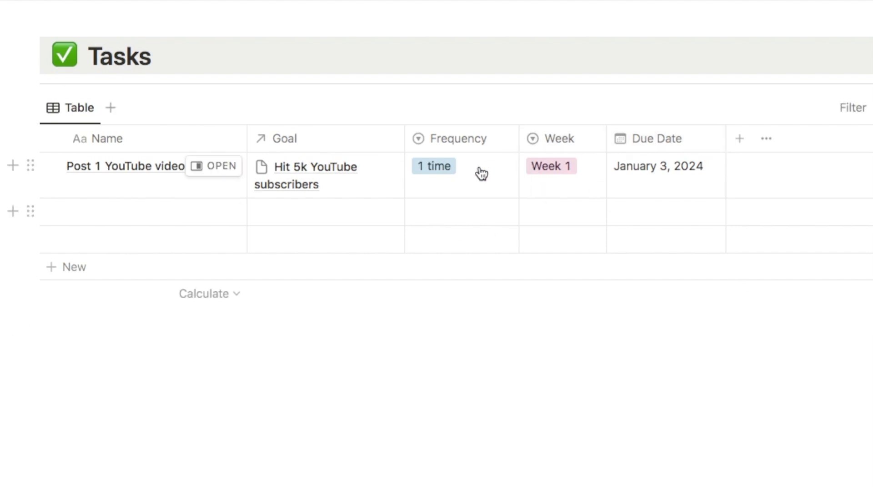
{"action": "left_click", "coordinate": [441, 182]}
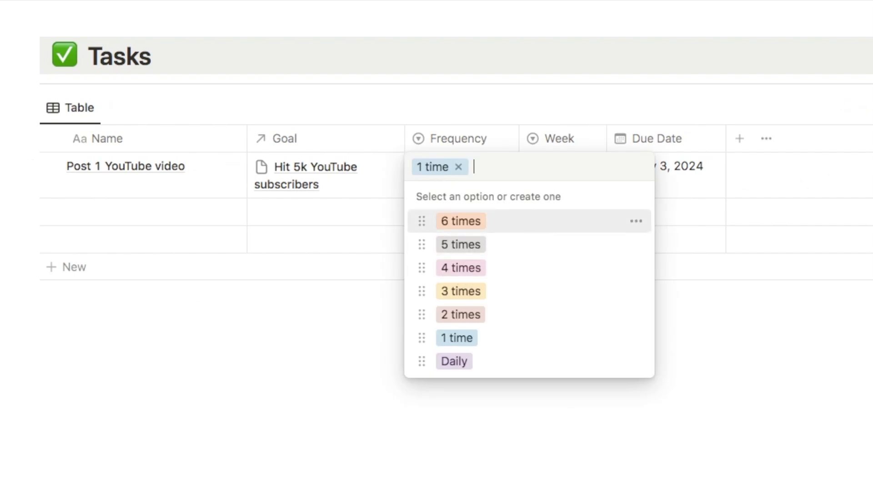
{"action": "left_click", "coordinate": [691, 328]}
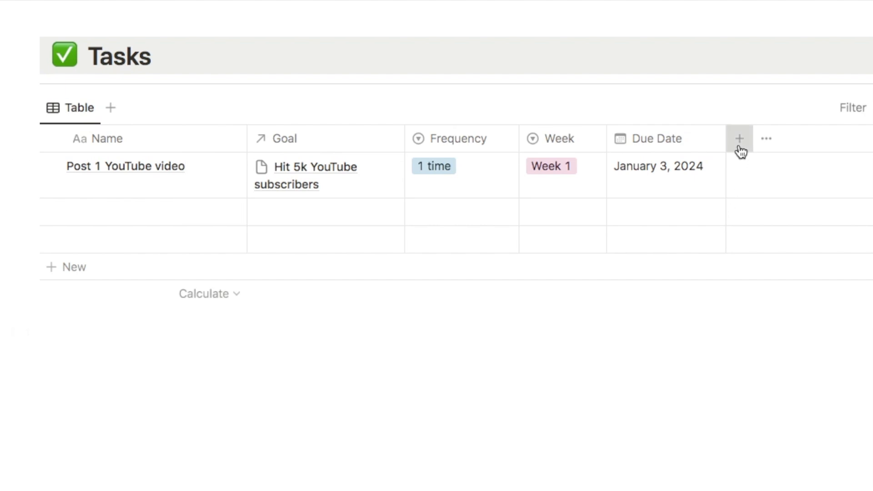
Add a Checkbox property named "Mon" to the task list and narrow its column to fit the name.
{"action": "left_click", "coordinate": [739, 145]}
{"action": "type", "text": "check"}
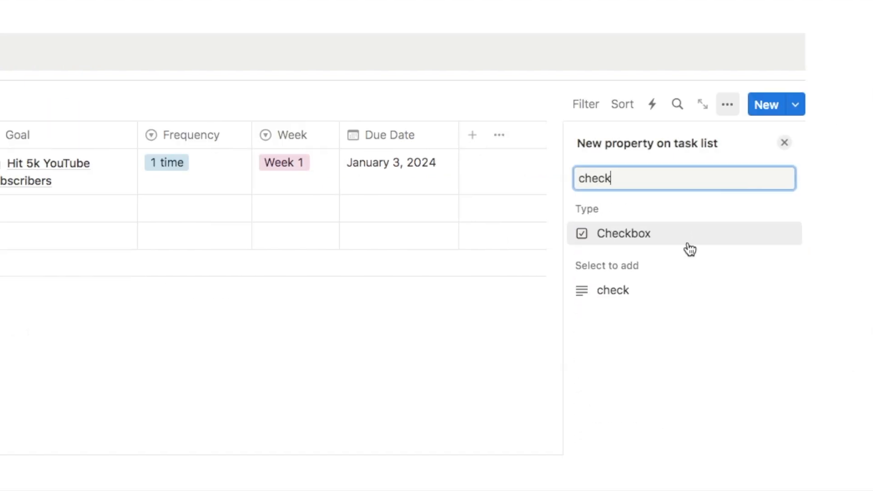
{"action": "left_click", "coordinate": [659, 241]}
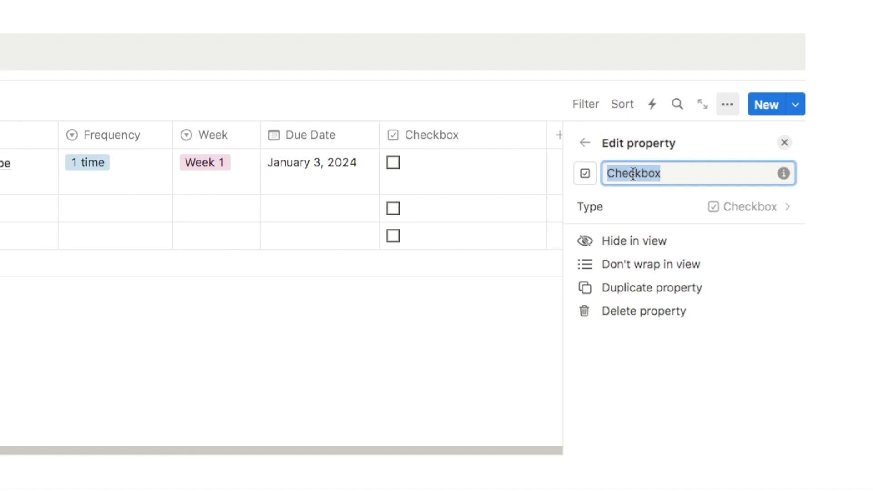
{"action": "type", "text": "Mon"}
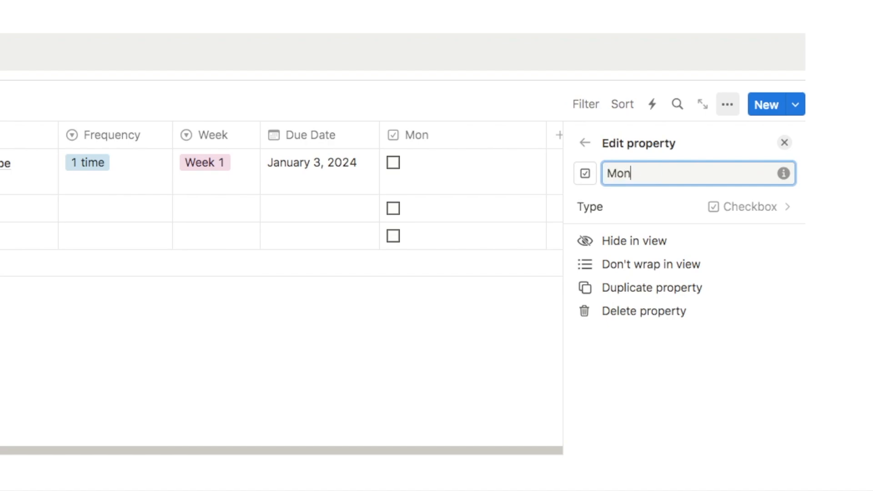
{"action": "key", "text": "Escape"}
{"action": "left_click_drag", "start_coordinate": [626, 140], "coordinate": [517, 140]}
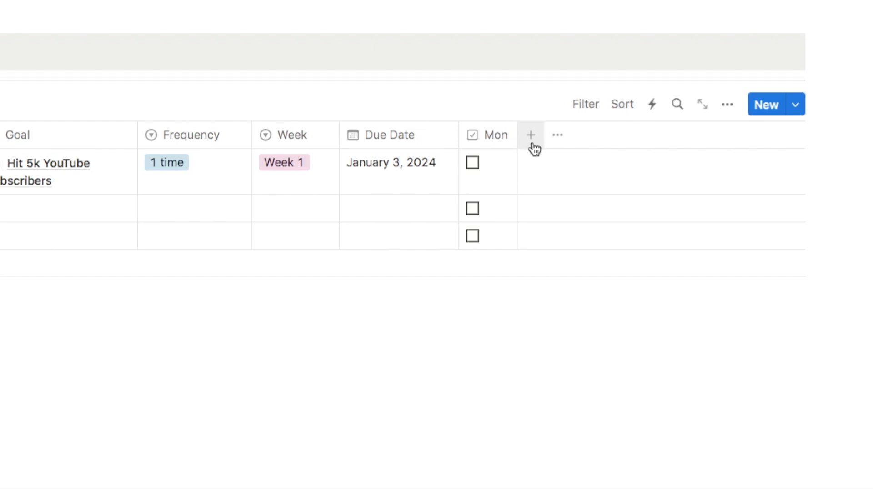
Add a Checkbox property named "Tue" after Mon and narrow its column to fit the name.
{"action": "left_click", "coordinate": [531, 137]}
{"action": "type", "text": "check"}
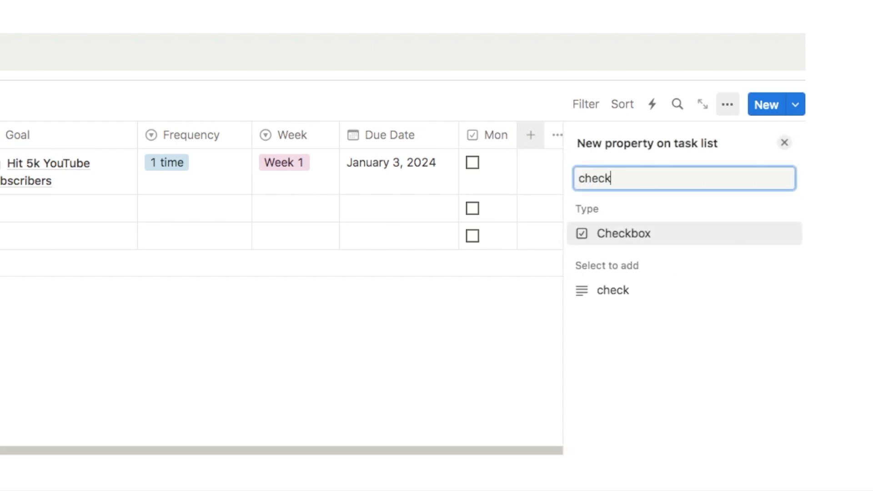
{"action": "key", "text": "Return"}
{"action": "type", "text": "Tue"}
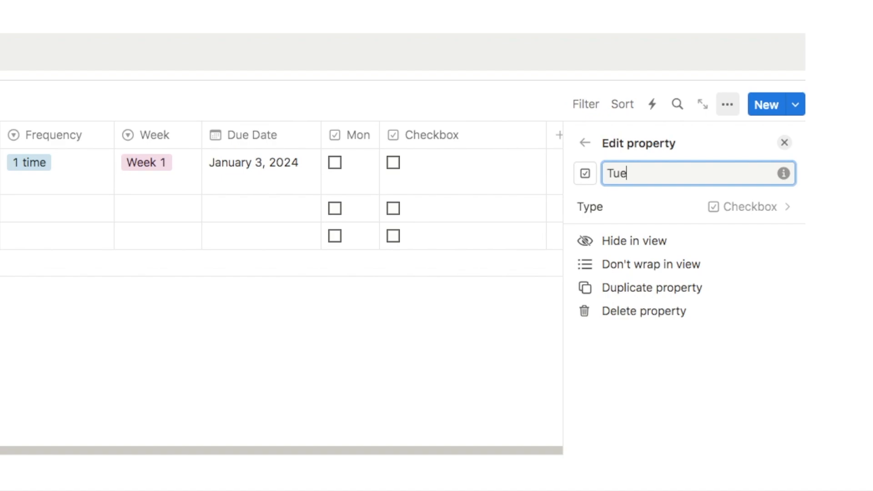
{"action": "left_click", "coordinate": [783, 143]}
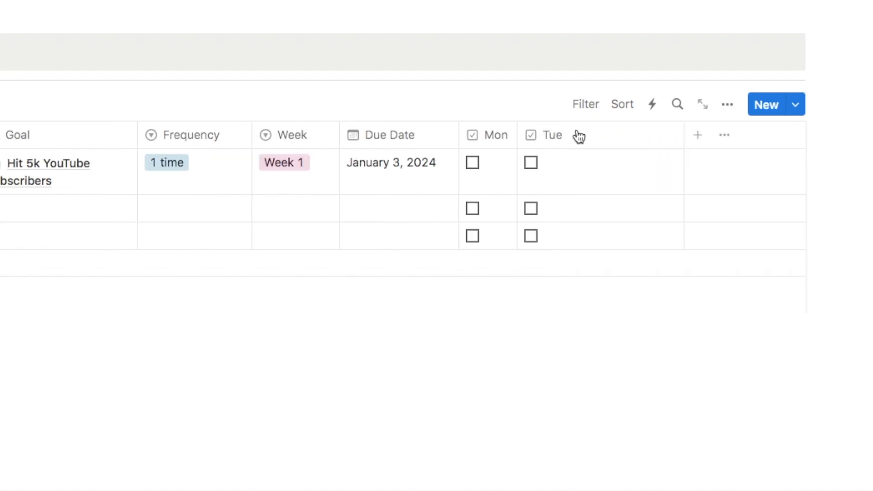
{"action": "left_click_drag", "start_coordinate": [681, 143], "coordinate": [570, 142]}
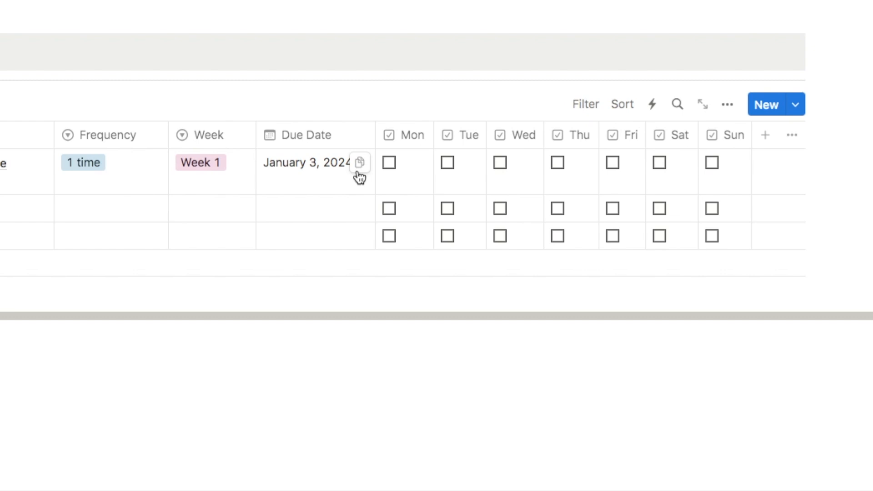
Set the YouTube video task's Frequency to "3 times" and check off Mon, Wed and Fri for it.
{"action": "left_click", "coordinate": [389, 163]}
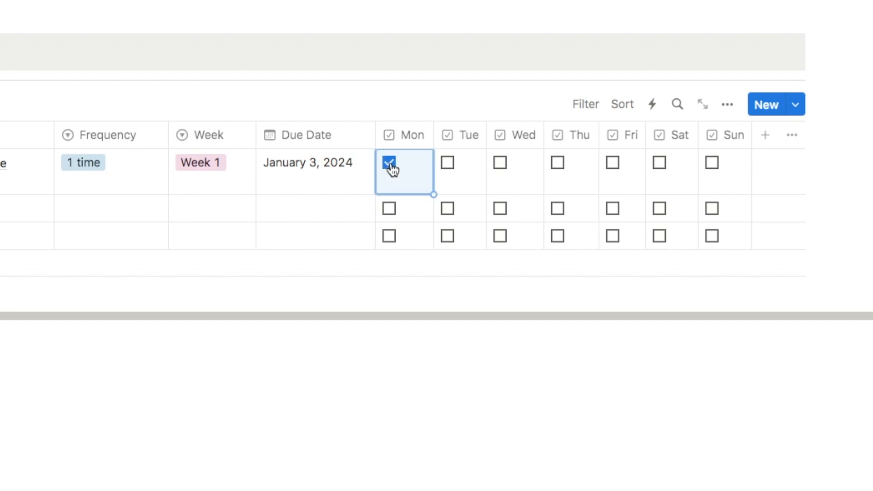
{"action": "left_click", "coordinate": [71, 166]}
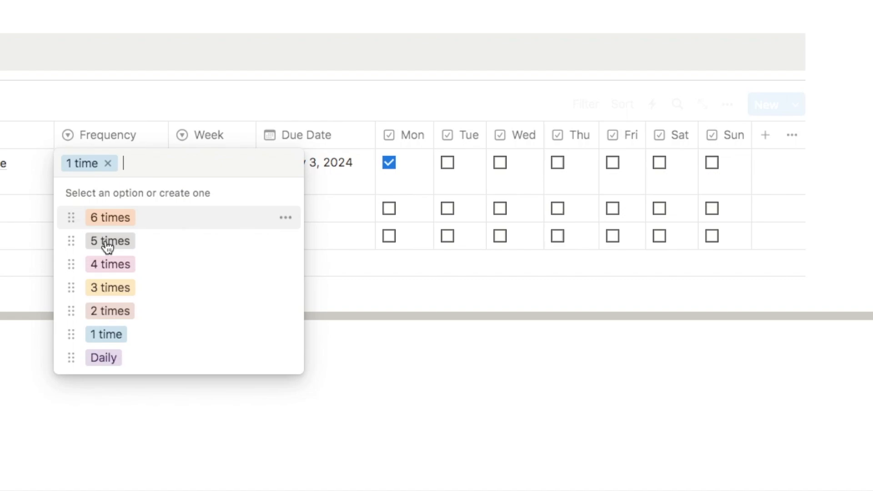
{"action": "left_click", "coordinate": [115, 295]}
{"action": "left_click", "coordinate": [501, 164]}
{"action": "left_click", "coordinate": [615, 164]}
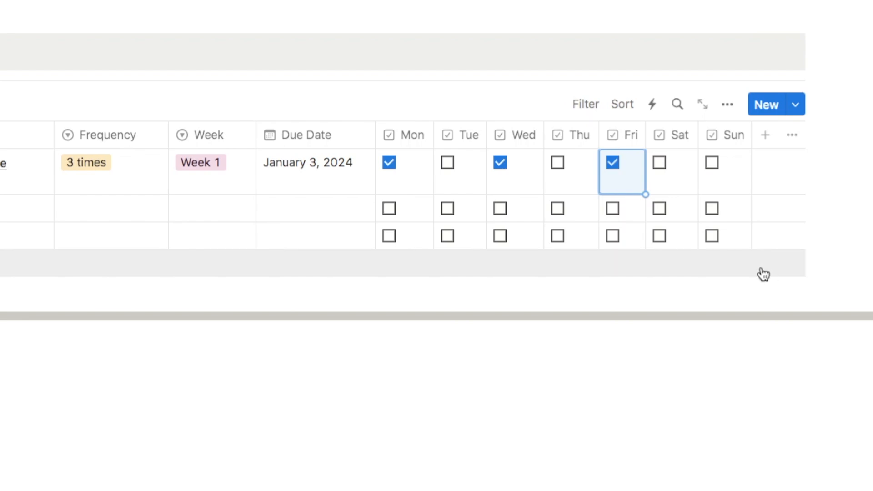
Add a Formula property named "Progress" to the task list database.
{"action": "left_click", "coordinate": [766, 138]}
{"action": "type", "text": "form"}
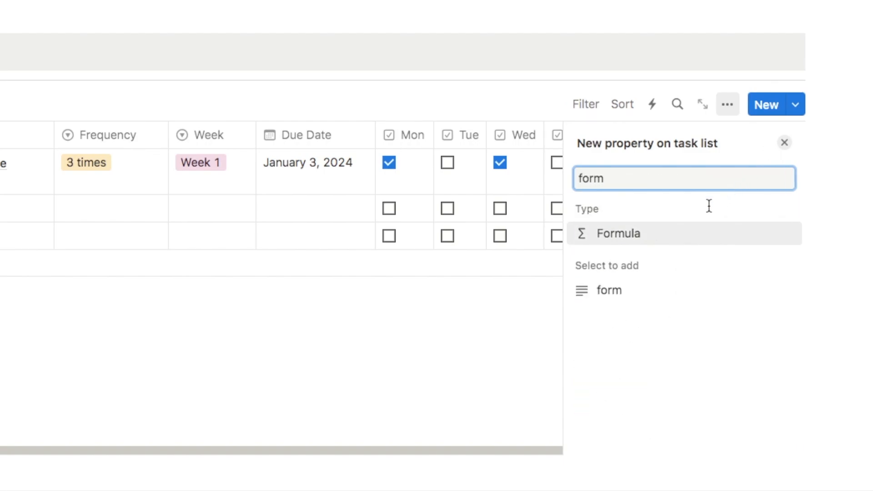
{"action": "left_click", "coordinate": [620, 237]}
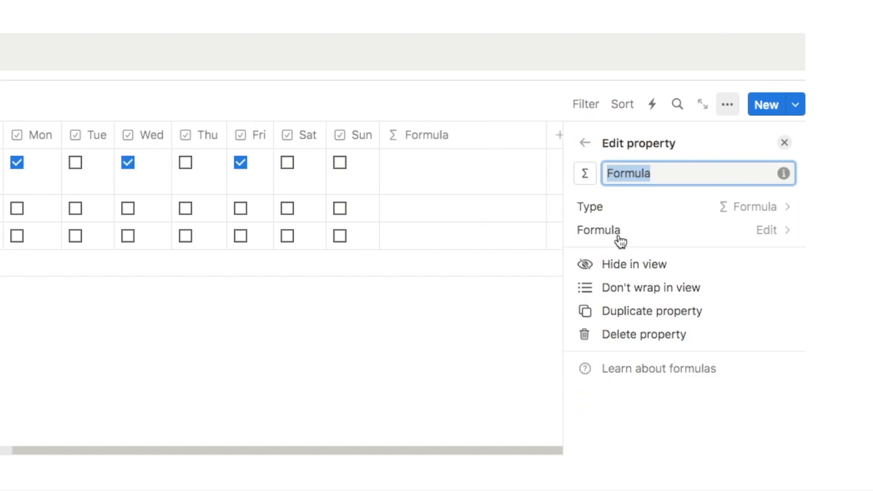
{"action": "type", "text": "Progre"}
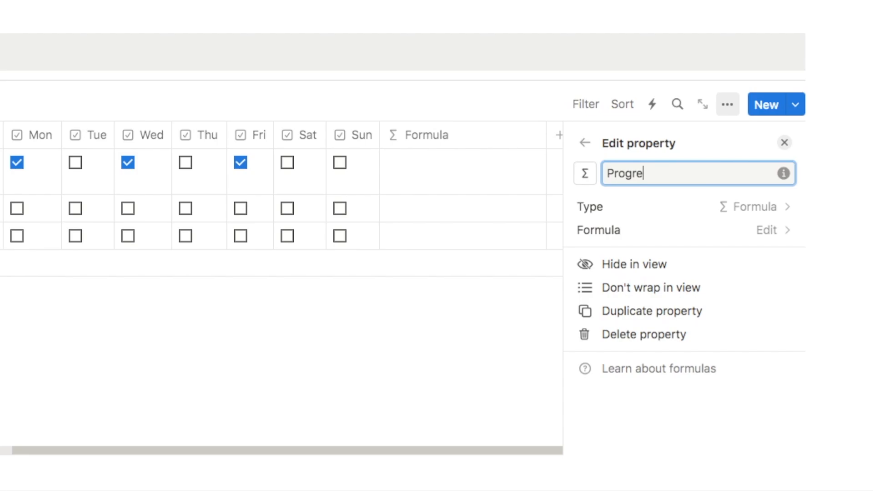
{"action": "type", "text": "ss"}
{"action": "key", "text": "Return"}
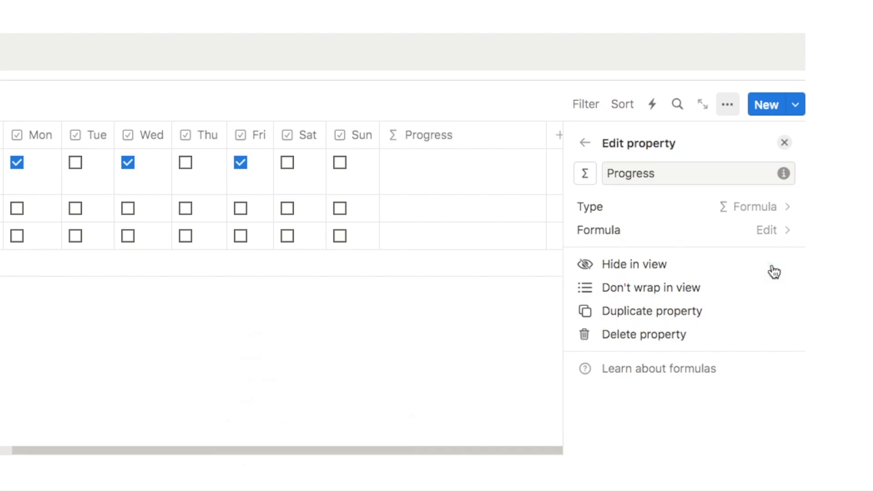
Enter nested ifs as the Progress formula, dividing the checked Mon–Sun days by 1 to 6 for Frequency "1 time" to "6 times" and 7 for "Daily".
{"action": "left_click", "coordinate": [779, 236]}
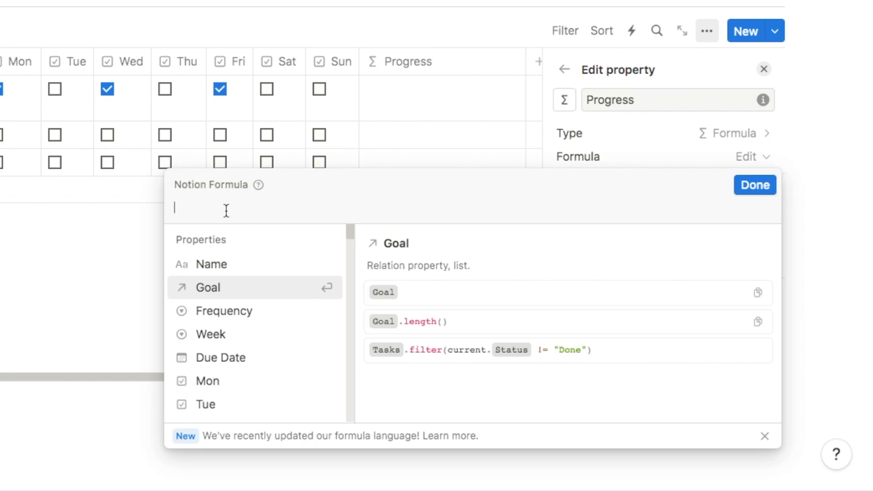
{"action": "key", "text": "ctrl+v"}
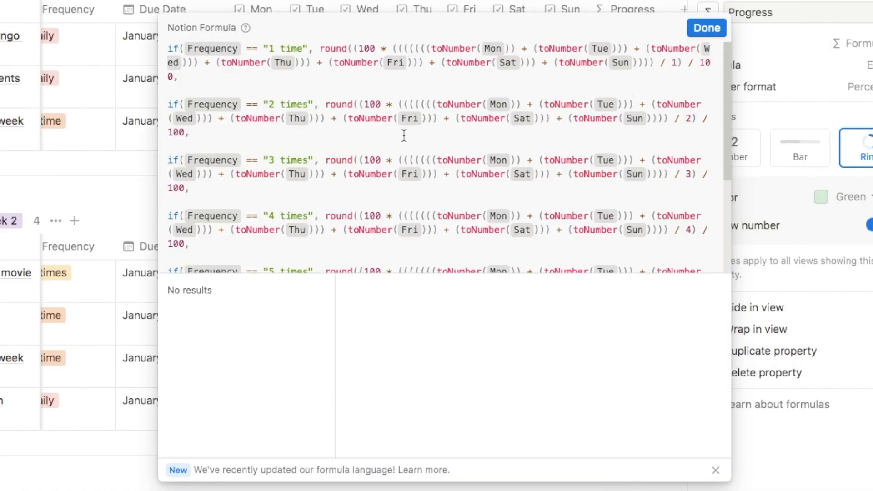
{"action": "scroll", "coordinate": [577, 51], "scroll_direction": "down", "scroll_amount": 3}
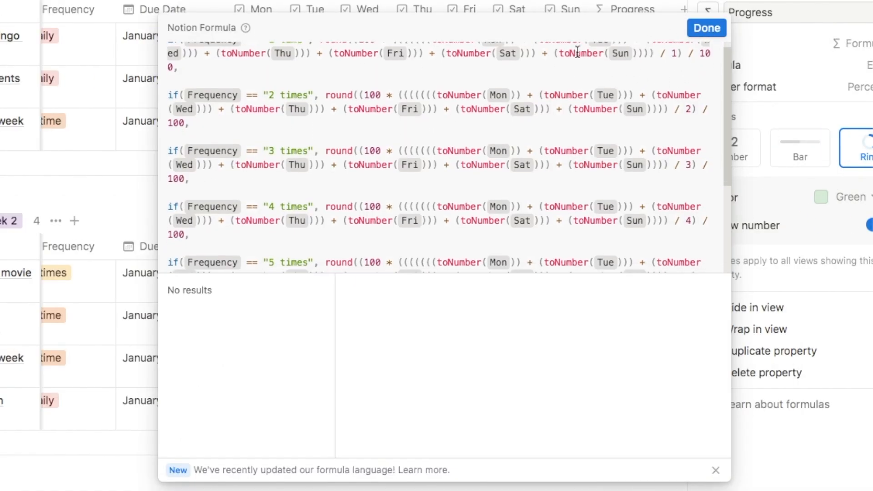
{"action": "scroll", "coordinate": [577, 51], "scroll_direction": "down", "scroll_amount": 5}
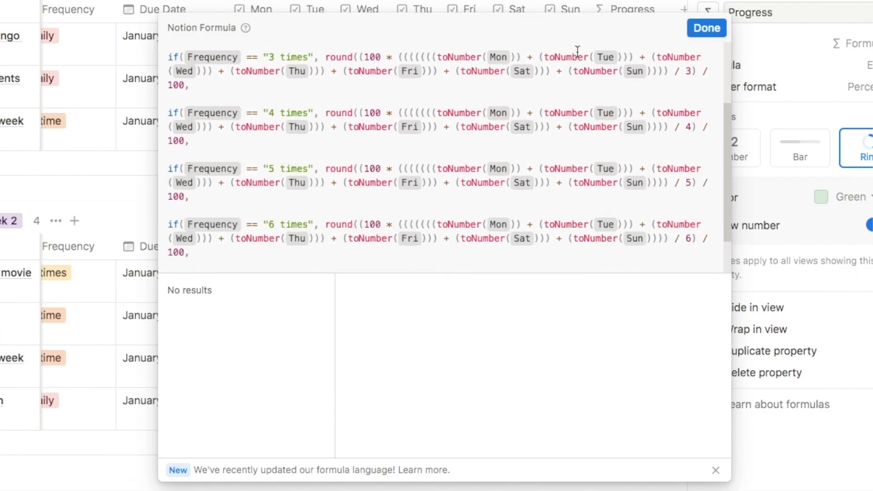
{"action": "scroll", "coordinate": [577, 51], "scroll_direction": "down", "scroll_amount": 2}
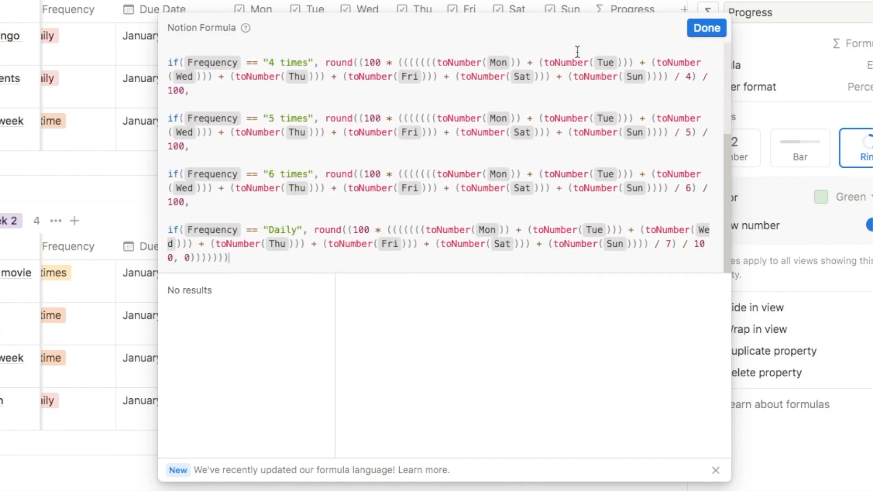
Examine each if condition in the Progress formula, comparing its Frequency option names and weekday calculation with the task list's properties.
{"action": "scroll", "coordinate": [577, 50], "scroll_direction": "up", "scroll_amount": 7}
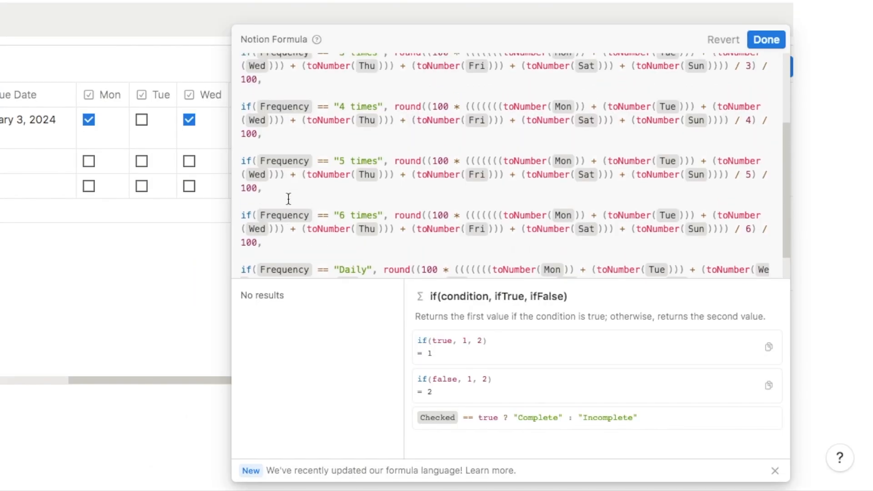
{"action": "scroll", "coordinate": [288, 199], "scroll_direction": "up", "scroll_amount": 5}
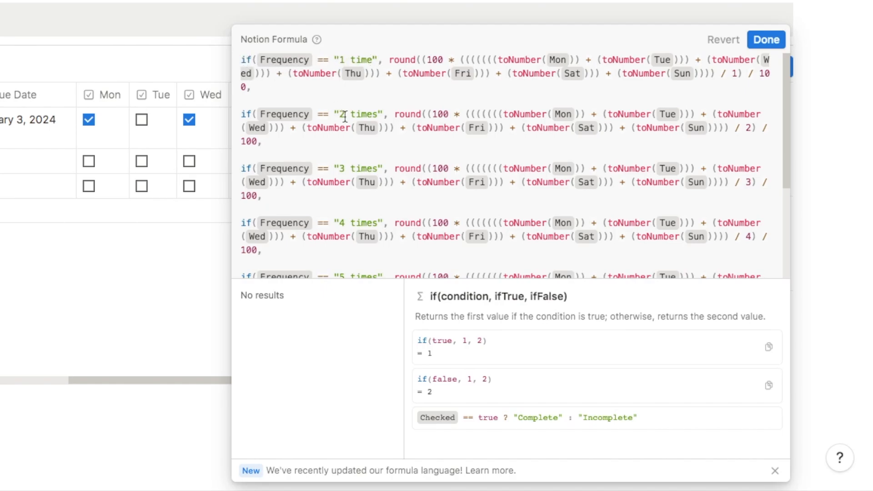
{"action": "left_click_drag", "start_coordinate": [341, 171], "coordinate": [378, 170]}
{"action": "left_click_drag", "start_coordinate": [340, 223], "coordinate": [374, 223]}
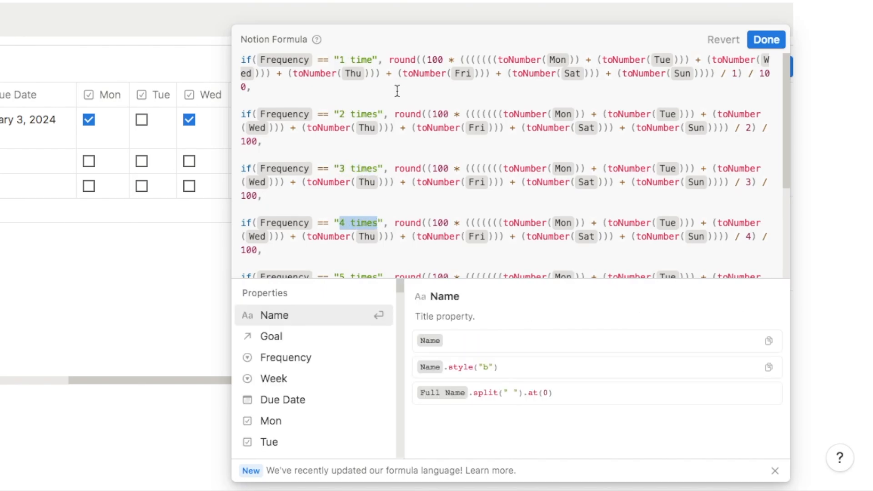
{"action": "left_click_drag", "start_coordinate": [391, 86], "coordinate": [389, 60]}
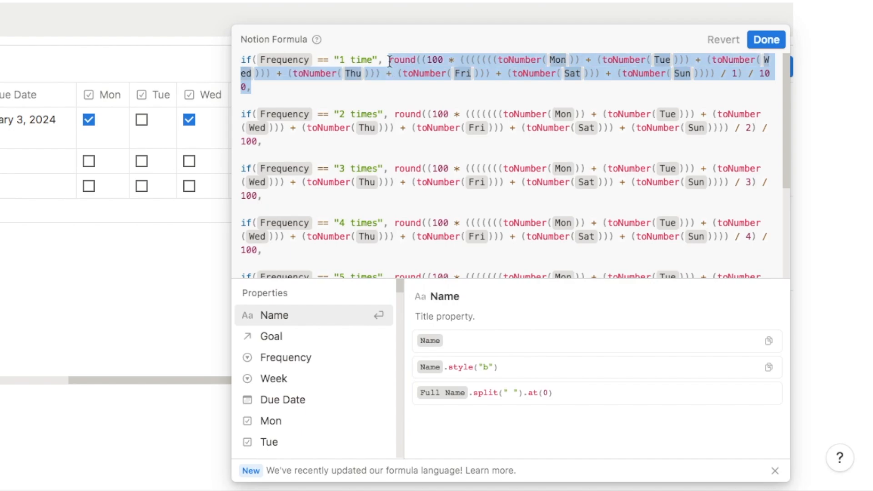
{"action": "left_click", "coordinate": [350, 89]}
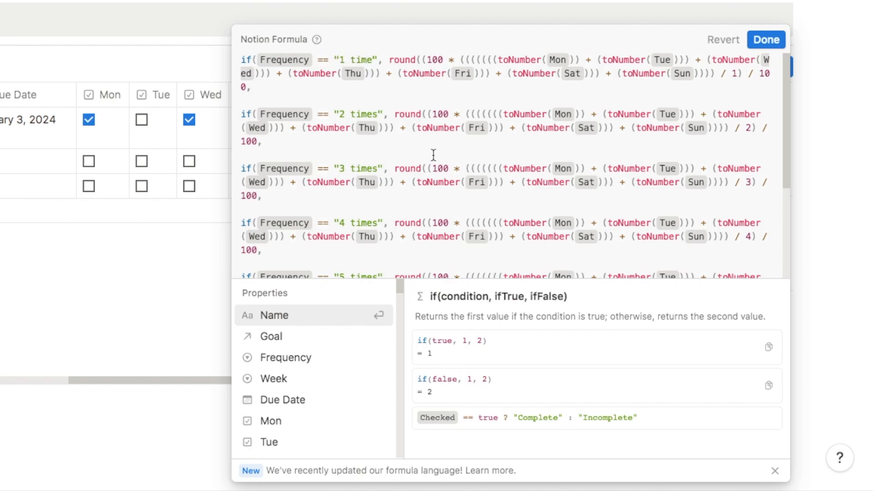
{"action": "scroll", "coordinate": [433, 155], "scroll_direction": "down", "scroll_amount": 5}
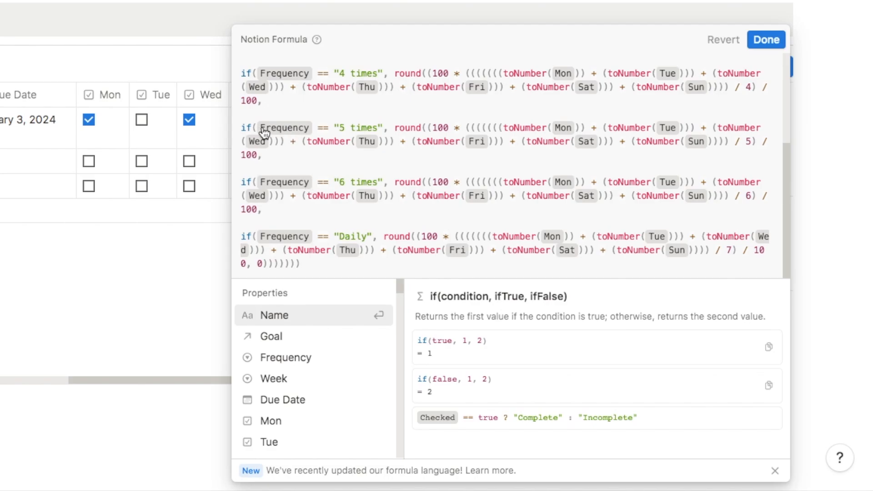
{"action": "left_click", "coordinate": [338, 129]}
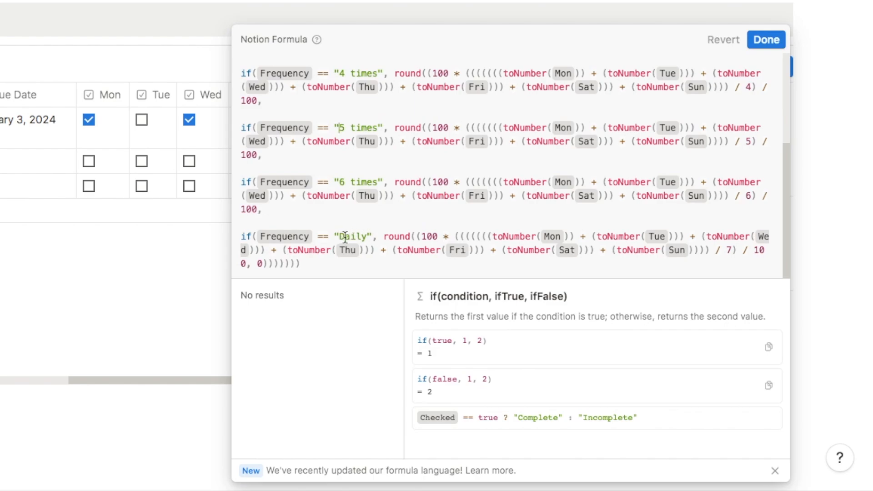
{"action": "left_click_drag", "start_coordinate": [342, 236], "coordinate": [345, 237]}
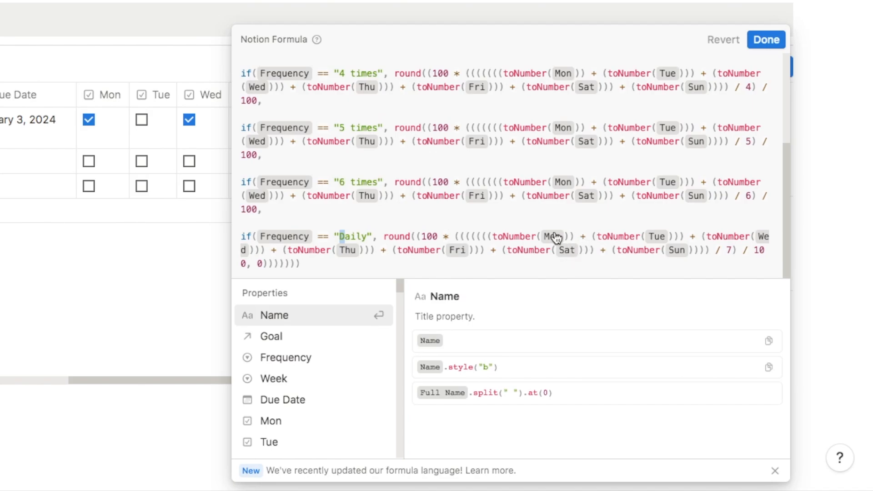
{"action": "scroll", "coordinate": [556, 238], "scroll_direction": "up", "scroll_amount": 5}
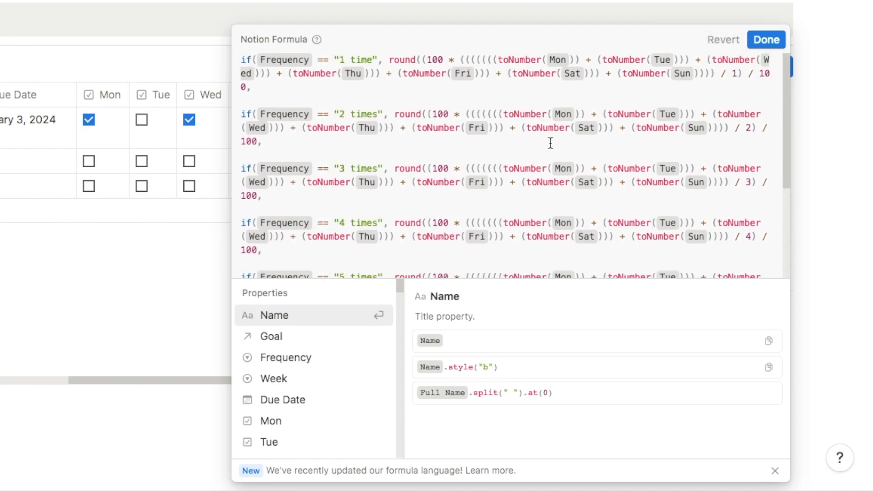
Save the Progress formula and display its values in Percent format as a Ring.
{"action": "left_click", "coordinate": [758, 40]}
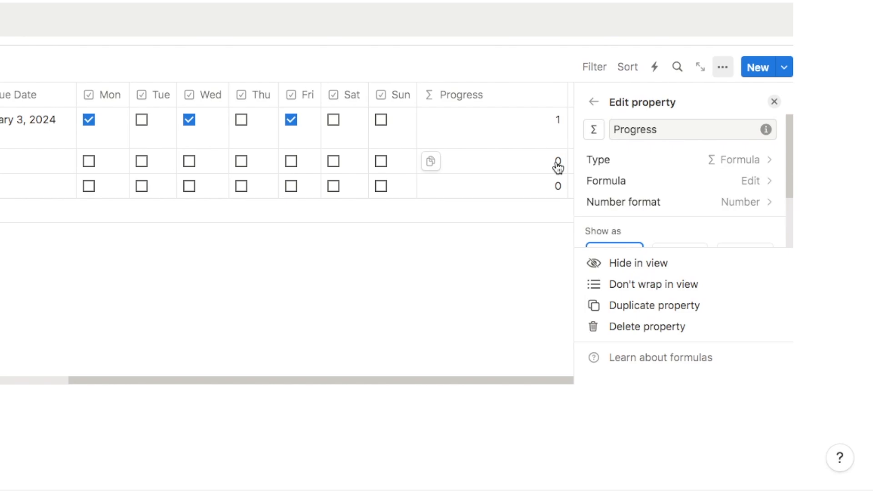
{"action": "left_click", "coordinate": [635, 203]}
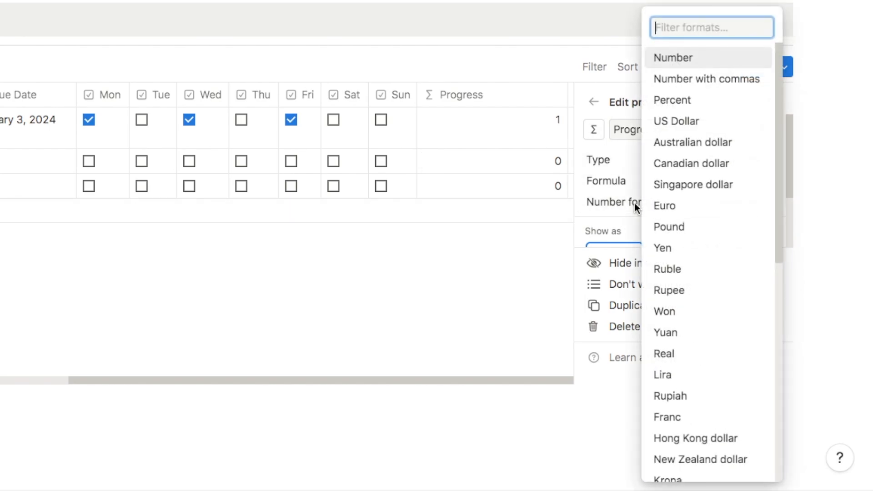
{"action": "left_click", "coordinate": [688, 101]}
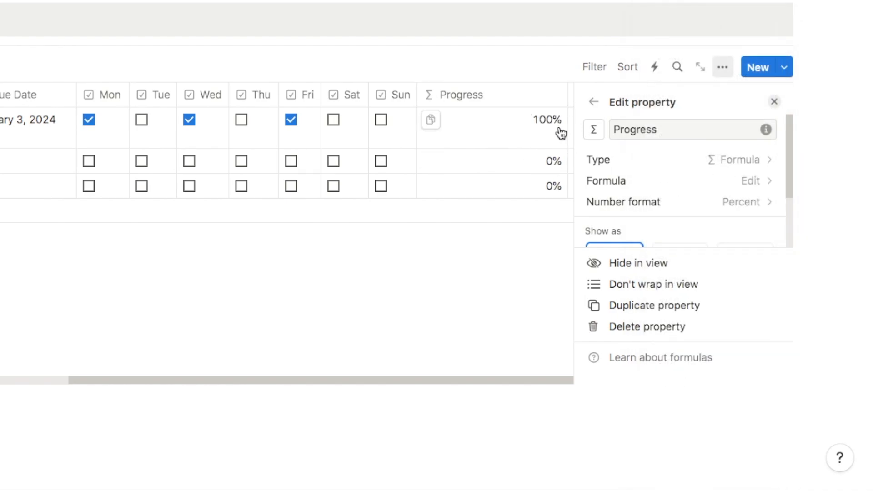
{"action": "scroll", "coordinate": [657, 175], "scroll_direction": "down", "scroll_amount": 3}
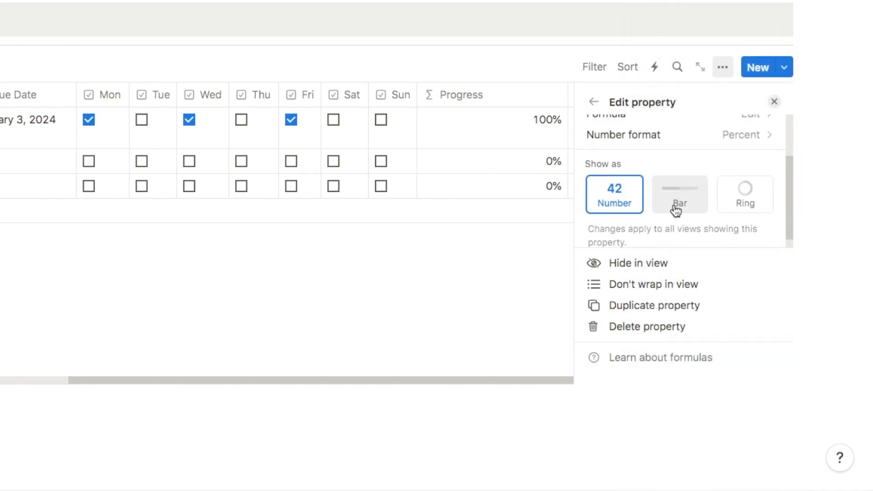
{"action": "left_click", "coordinate": [736, 203]}
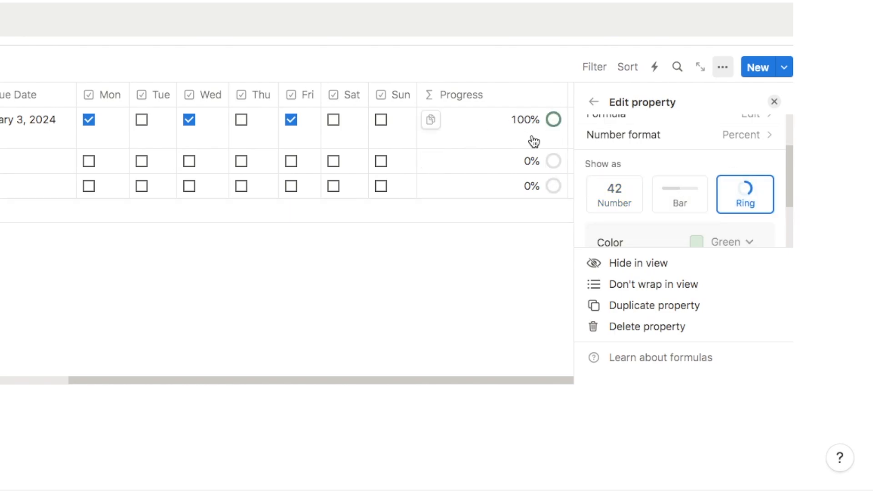
Close the property settings and narrow the Progress column to fit its contents.
{"action": "left_click", "coordinate": [774, 101]}
{"action": "left_click_drag", "start_coordinate": [698, 101], "coordinate": [676, 102]}
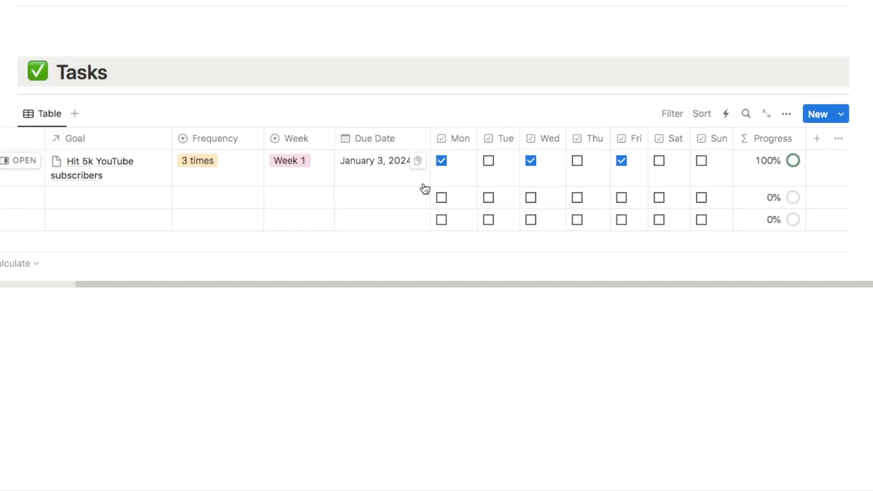
{"action": "scroll", "coordinate": [423, 188], "scroll_direction": "left", "scroll_amount": 6}
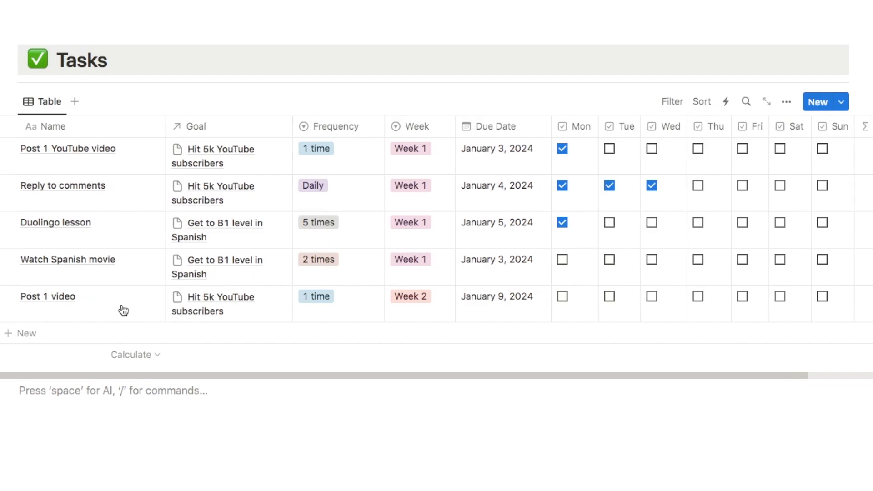
Rename the Tasks database's Table view to "All Tasks" and give it the checkmark icon.
{"action": "scroll", "coordinate": [121, 306], "scroll_direction": "right", "scroll_amount": 5}
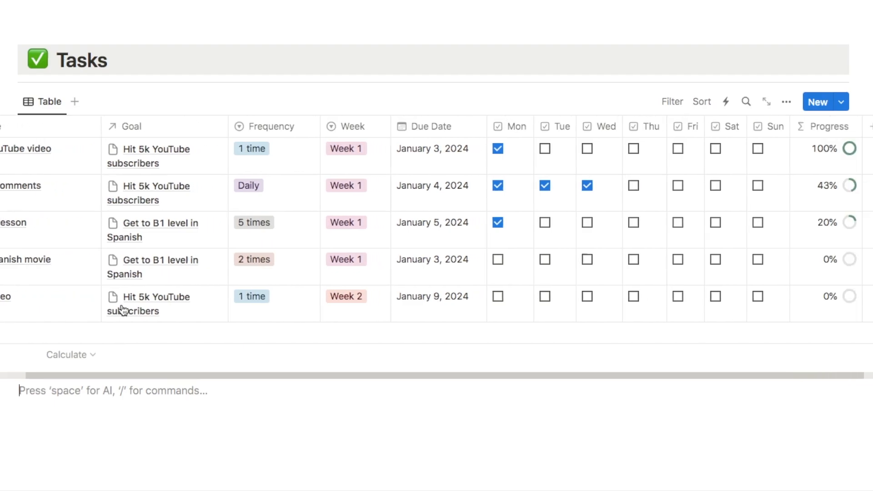
{"action": "scroll", "coordinate": [121, 306], "scroll_direction": "left", "scroll_amount": 5}
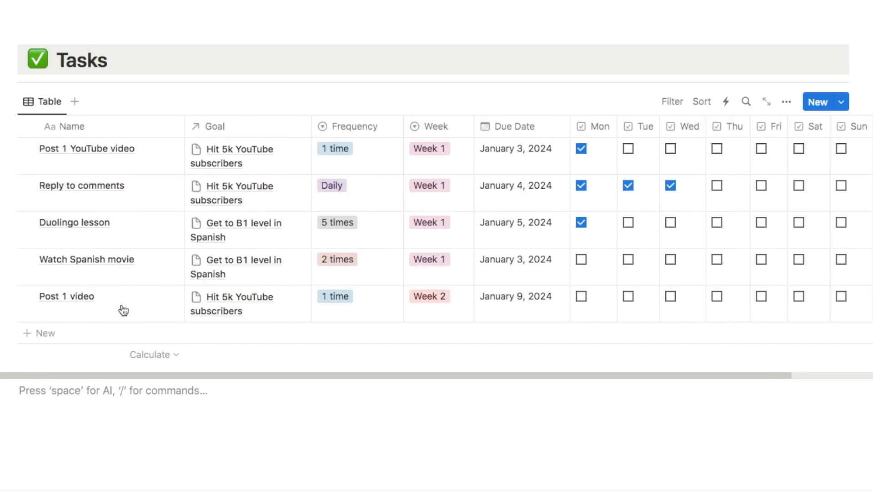
{"action": "left_click", "coordinate": [45, 102]}
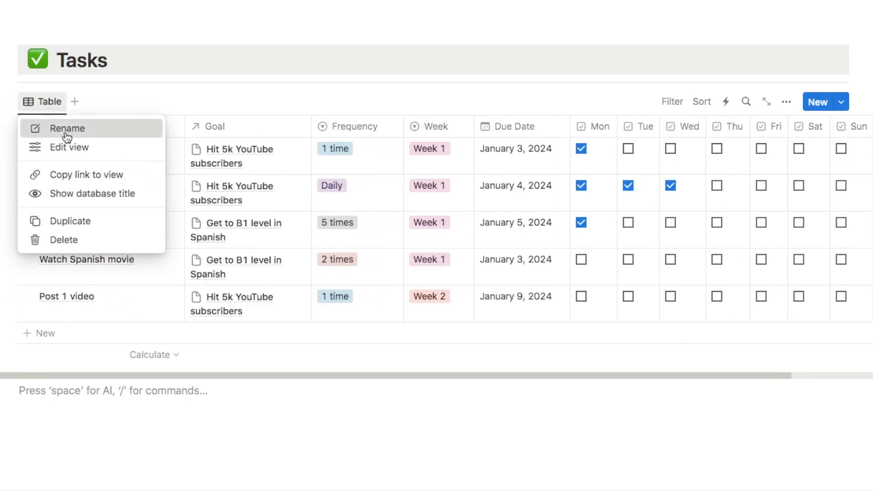
{"action": "left_click", "coordinate": [67, 135]}
{"action": "type", "text": "All Tasks"}
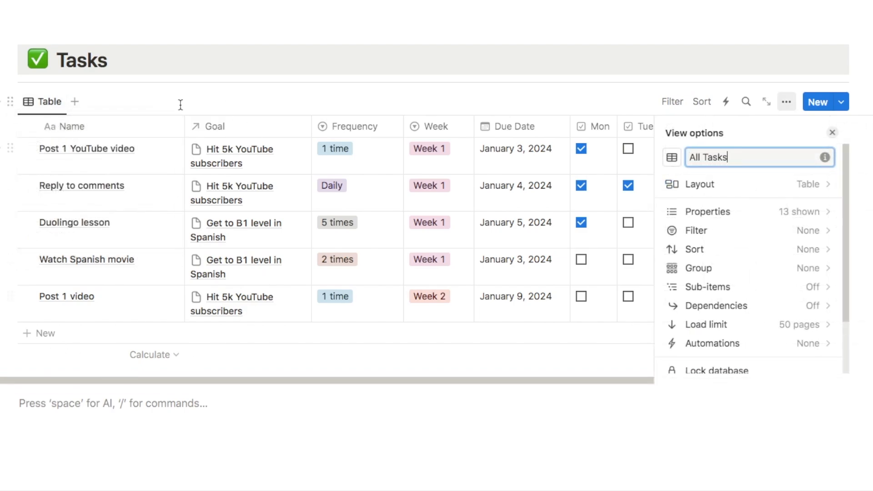
{"action": "left_click", "coordinate": [672, 158]}
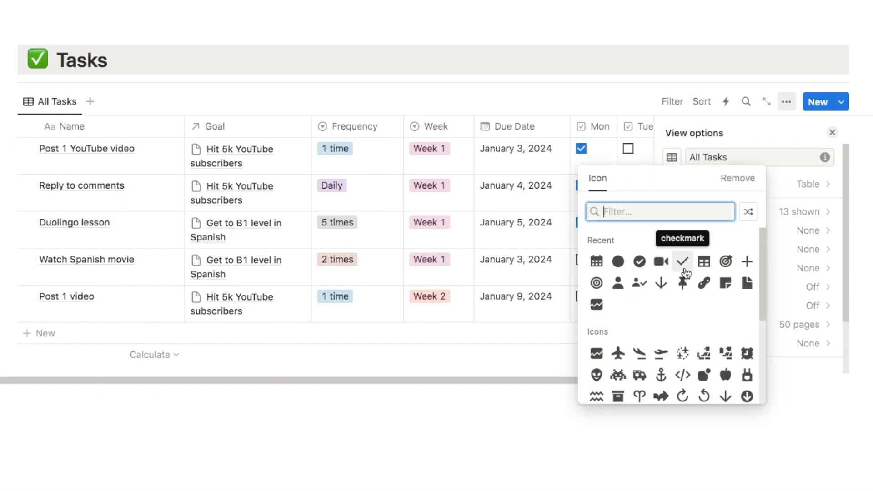
{"action": "left_click", "coordinate": [682, 261]}
{"action": "key", "text": "Escape"}
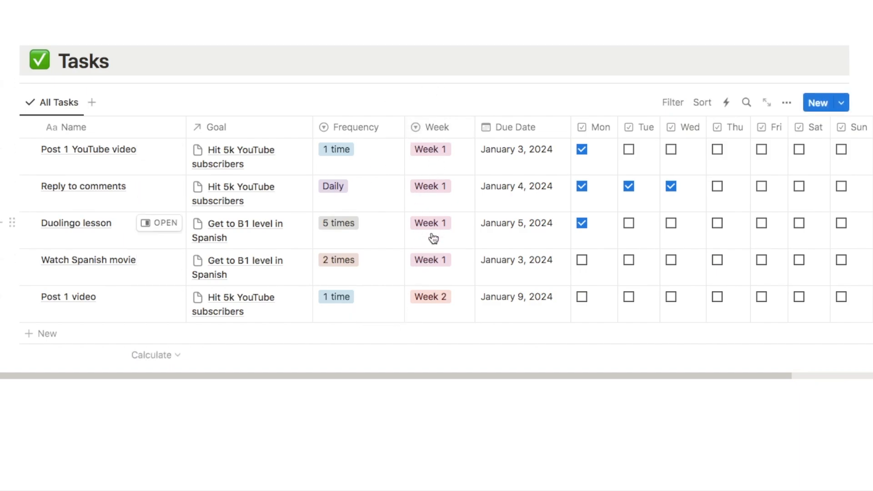
Group the All Tasks view by the Week property.
{"action": "left_click", "coordinate": [787, 104]}
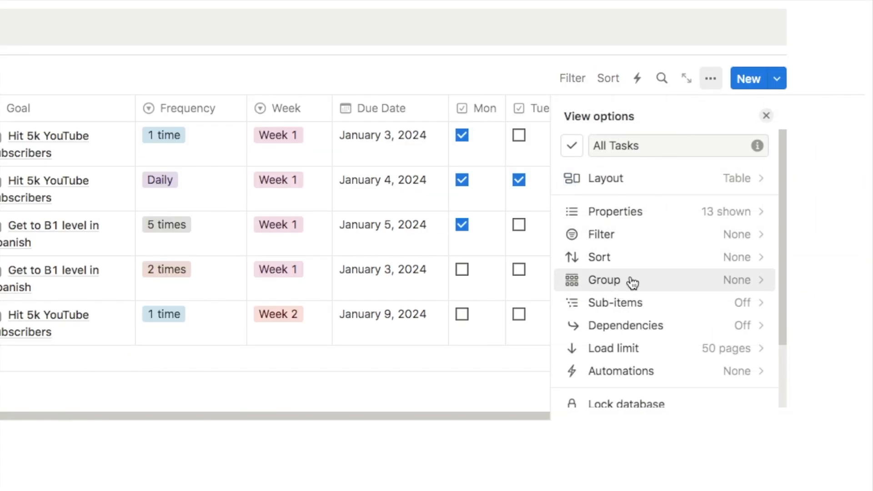
{"action": "left_click", "coordinate": [631, 282]}
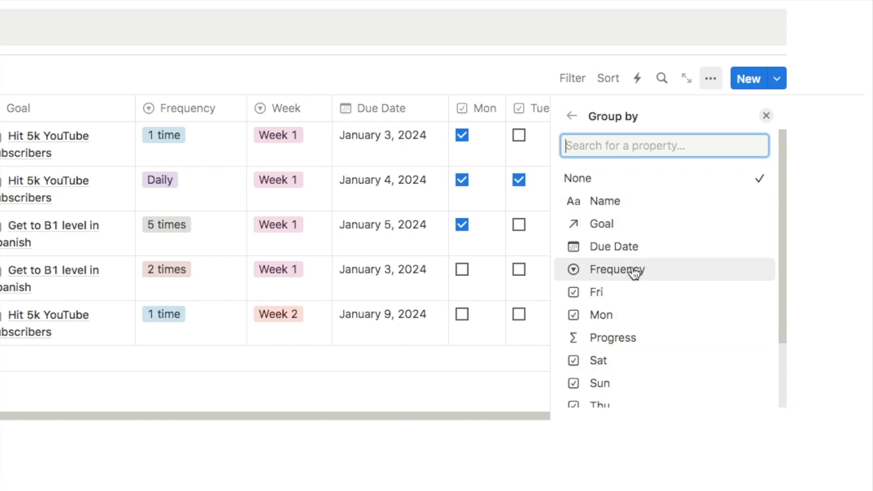
{"action": "scroll", "coordinate": [634, 272], "scroll_direction": "down", "scroll_amount": 3}
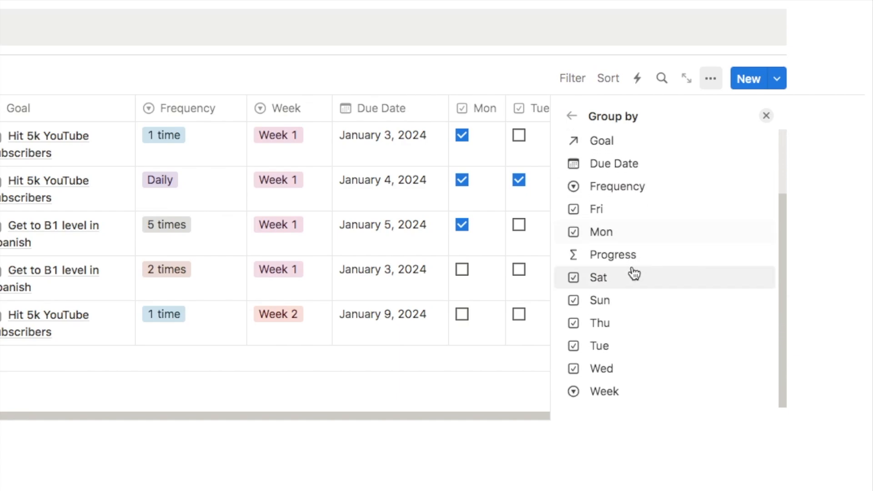
{"action": "left_click", "coordinate": [627, 399]}
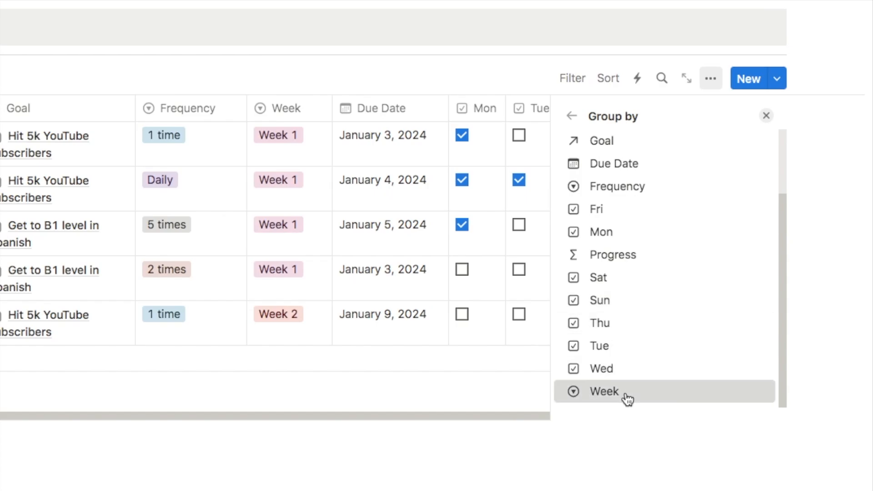
Arrange the week groups in order from Week 1 to Week 12 and hide the No Week group.
{"action": "scroll", "coordinate": [631, 246], "scroll_direction": "down", "scroll_amount": 1}
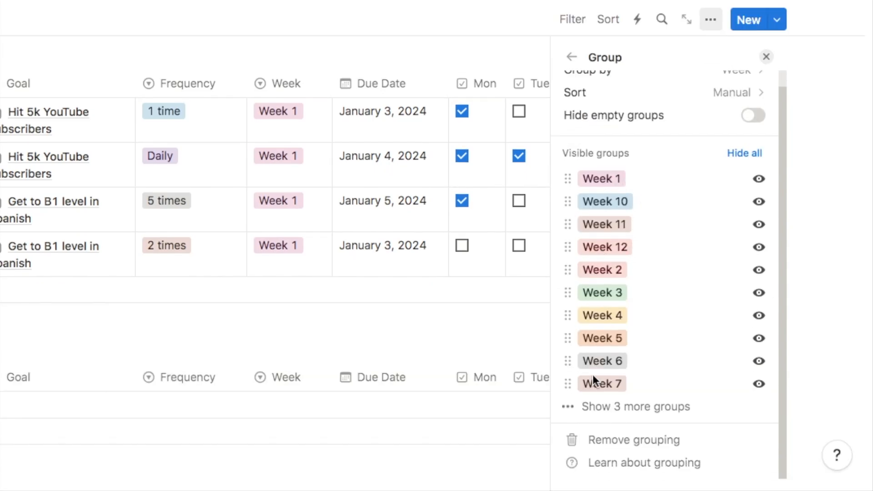
{"action": "left_click", "coordinate": [612, 411]}
{"action": "scroll", "coordinate": [647, 304], "scroll_direction": "down", "scroll_amount": 2}
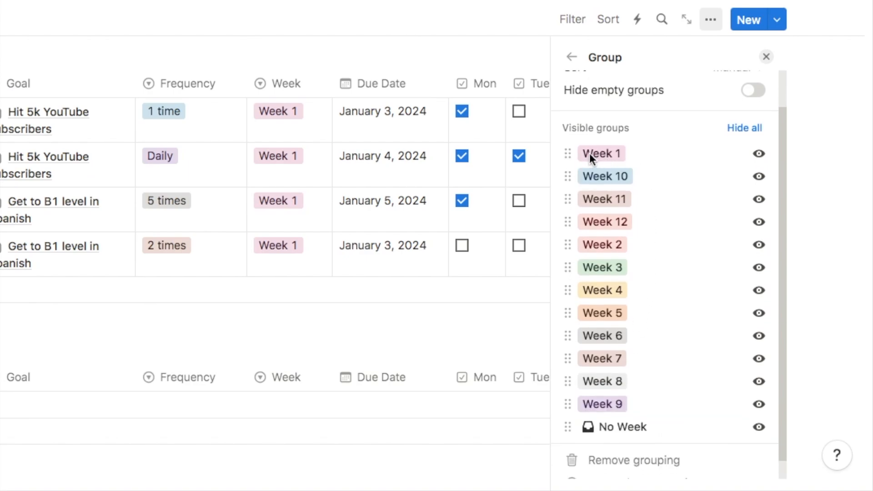
{"action": "left_click_drag", "start_coordinate": [569, 181], "coordinate": [584, 407]}
{"action": "left_click_drag", "start_coordinate": [565, 176], "coordinate": [587, 381]}
{"action": "scroll", "coordinate": [642, 362], "scroll_direction": "down", "scroll_amount": 1}
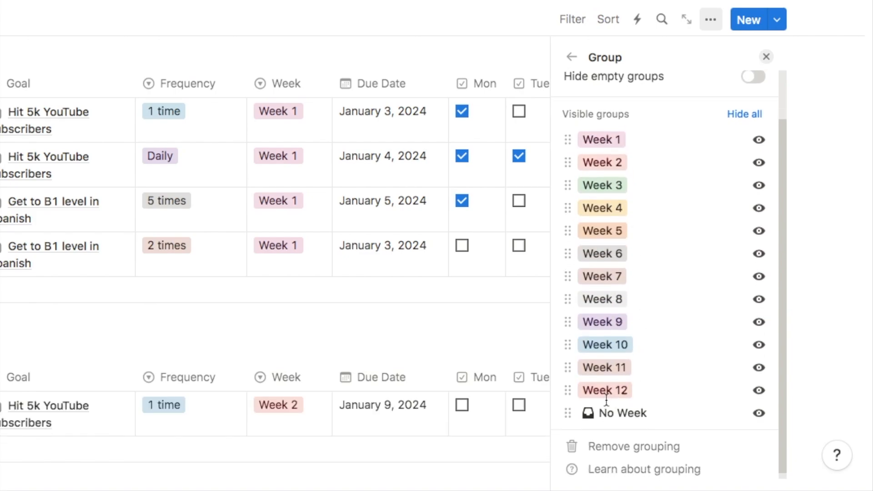
{"action": "left_click", "coordinate": [758, 414]}
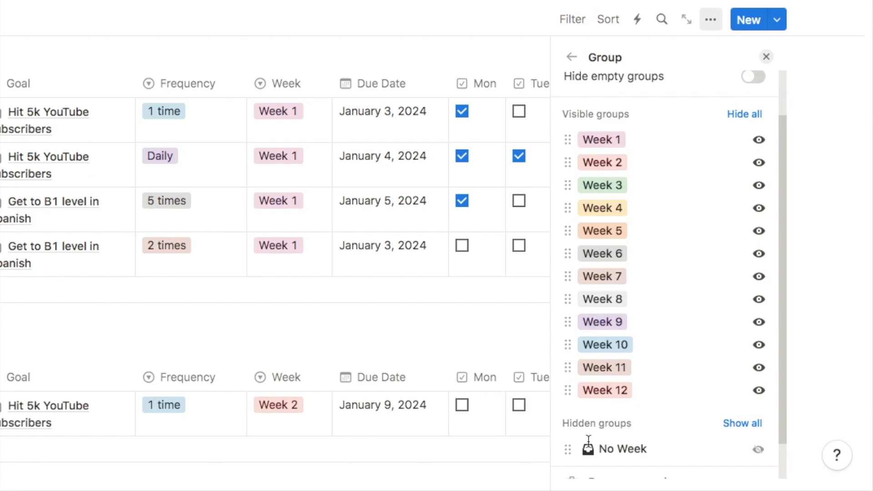
Close the group settings and look through the week groups in the All Tasks view, collapsing and re-expanding Week 1.
{"action": "scroll", "coordinate": [642, 320], "scroll_direction": "up", "scroll_amount": 3}
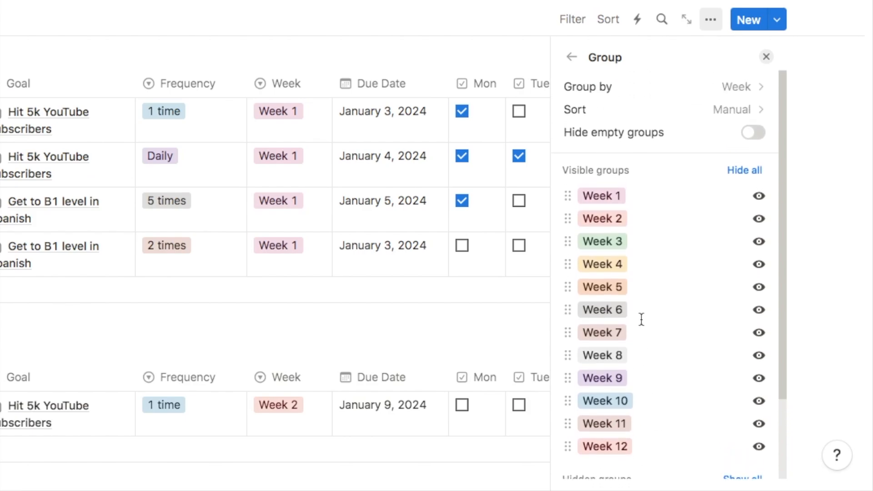
{"action": "left_click", "coordinate": [767, 58]}
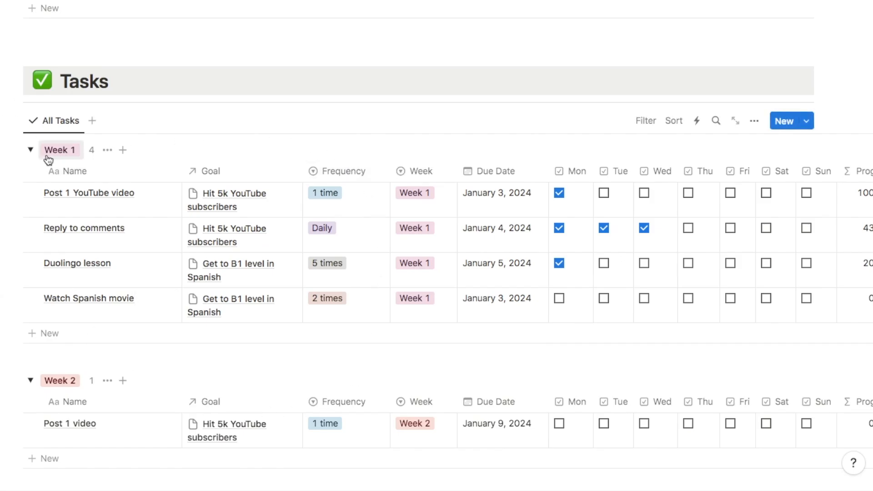
{"action": "left_click", "coordinate": [29, 151]}
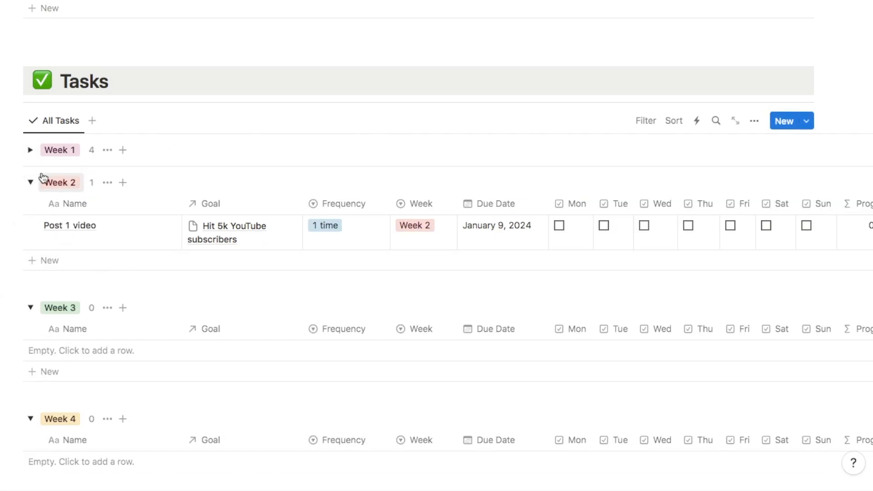
{"action": "left_click", "coordinate": [31, 152]}
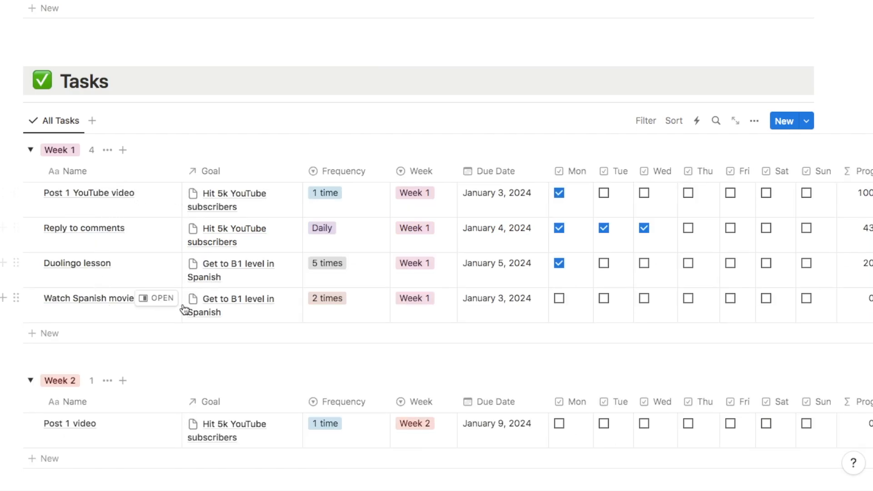
{"action": "scroll", "coordinate": [242, 73], "scroll_direction": "down", "scroll_amount": 5}
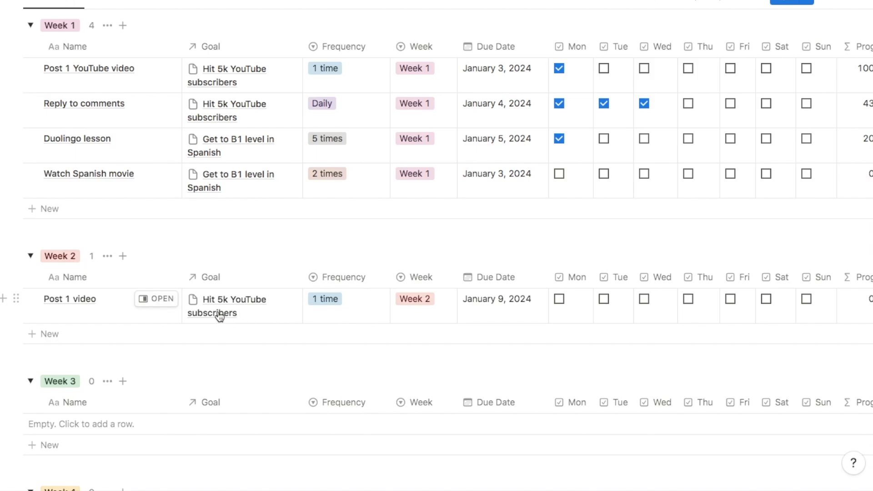
{"action": "scroll", "coordinate": [195, 288], "scroll_direction": "down", "scroll_amount": 10}
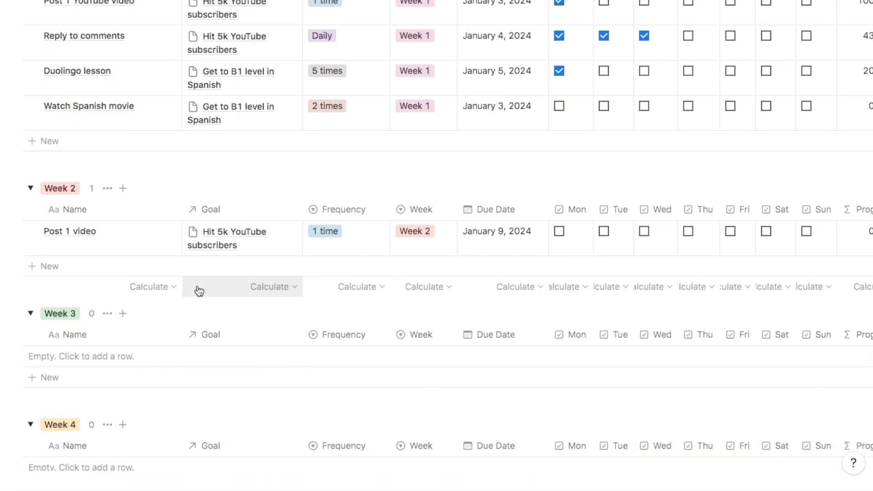
{"action": "scroll", "coordinate": [144, 233], "scroll_direction": "down", "scroll_amount": 8}
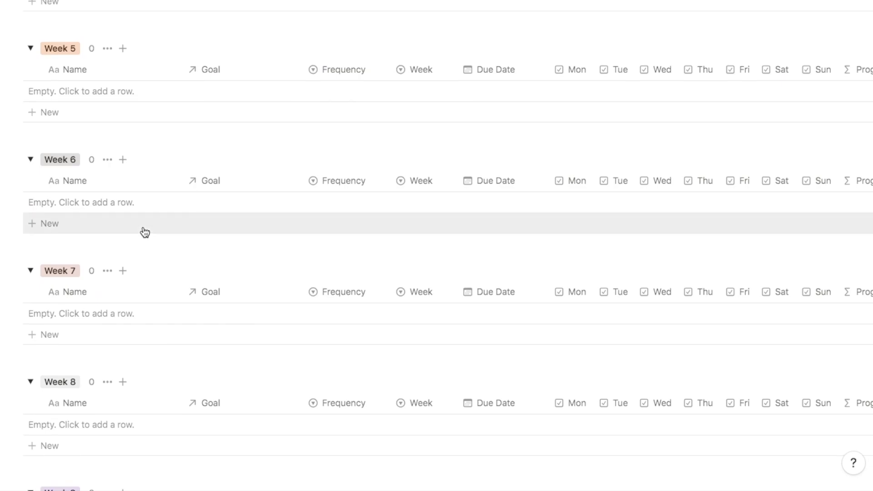
{"action": "scroll", "coordinate": [145, 233], "scroll_direction": "down", "scroll_amount": 4}
{"action": "scroll", "coordinate": [144, 233], "scroll_direction": "down", "scroll_amount": 6}
{"action": "scroll", "coordinate": [144, 225], "scroll_direction": "up", "scroll_amount": 20}
{"action": "scroll", "coordinate": [145, 225], "scroll_direction": "up", "scroll_amount": 10}
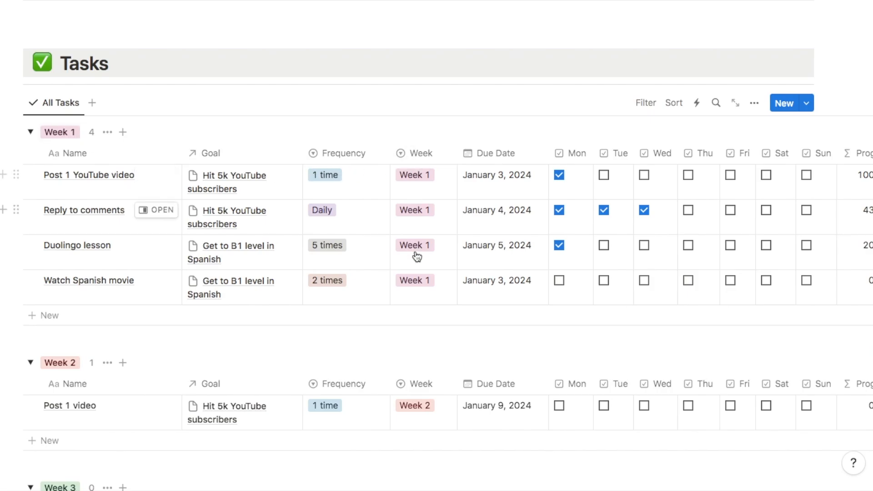
Hide the Week property in the All Tasks view of the Tasks database.
{"action": "left_click", "coordinate": [417, 154]}
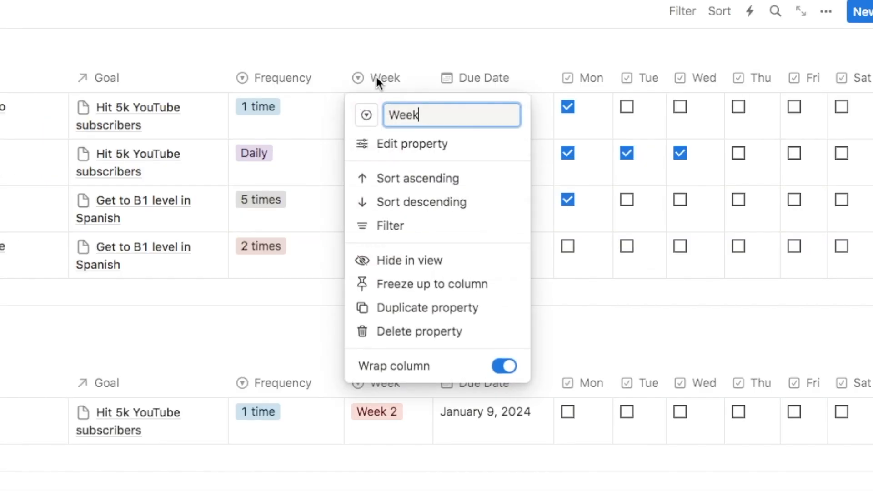
{"action": "left_click", "coordinate": [406, 259]}
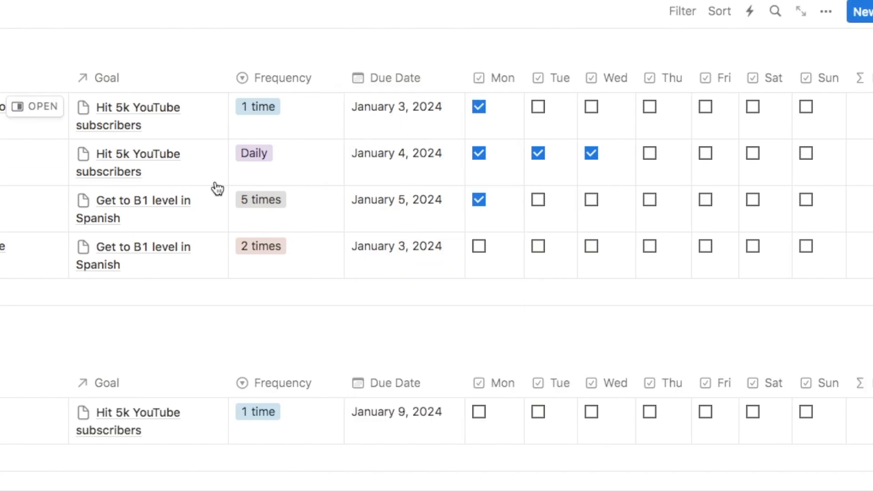
{"action": "scroll", "coordinate": [59, 280], "scroll_direction": "down", "scroll_amount": 1}
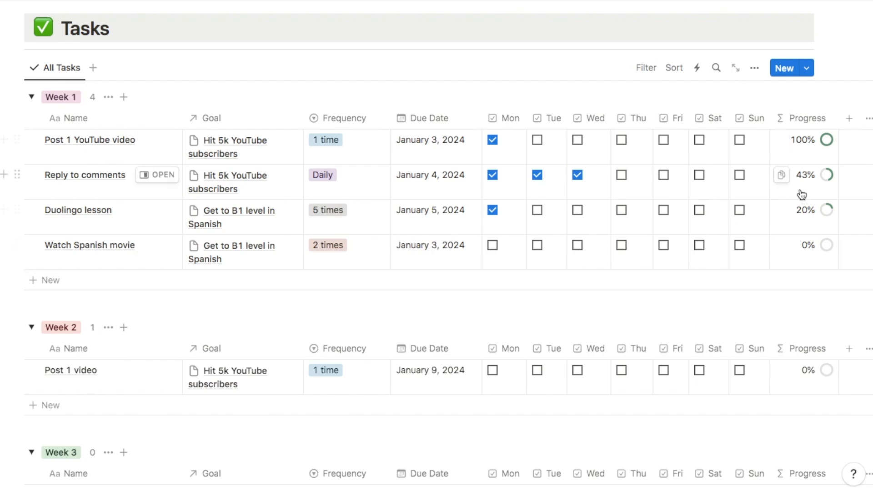
Compare the goals in the 12 Week Goals table with the related tasks and their Progress in the Tasks database.
{"action": "scroll", "coordinate": [117, 220], "scroll_direction": "up", "scroll_amount": 5}
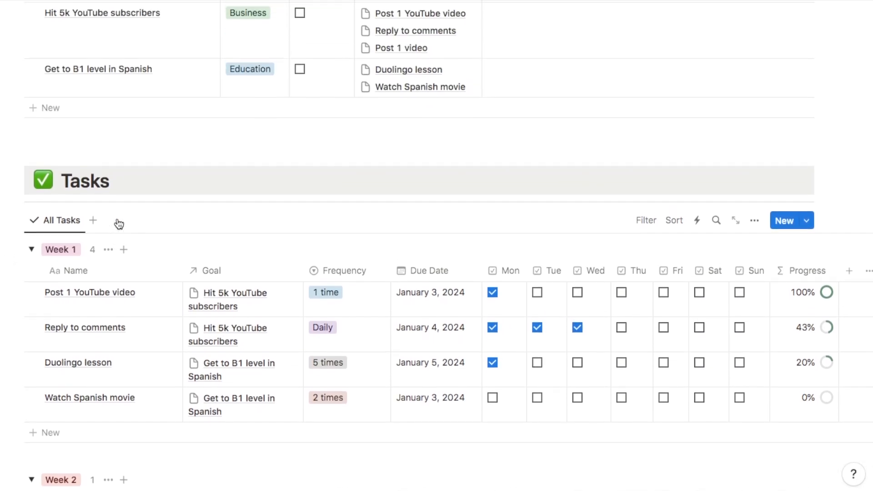
{"action": "scroll", "coordinate": [117, 218], "scroll_direction": "up", "scroll_amount": 2}
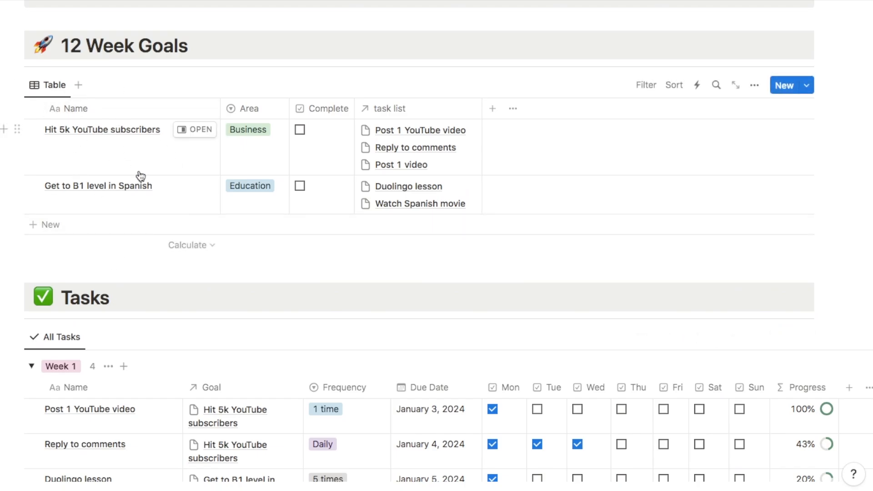
{"action": "scroll", "coordinate": [364, 286], "scroll_direction": "down", "scroll_amount": 4}
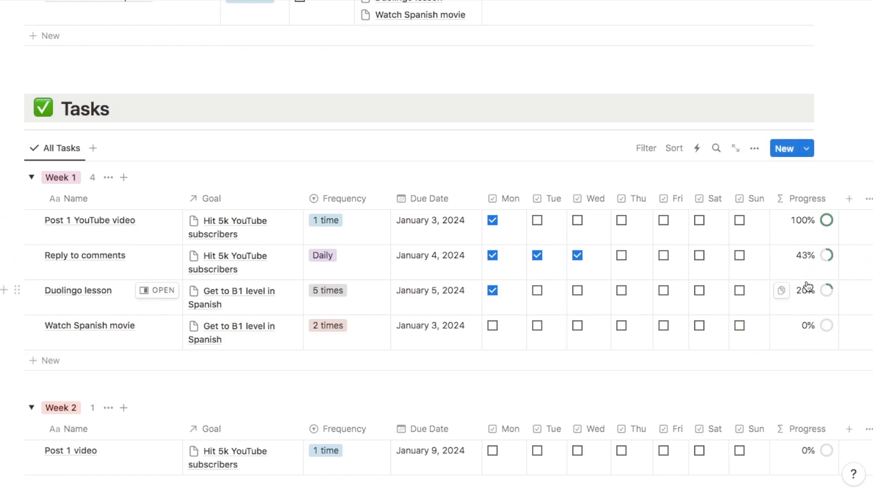
{"action": "scroll", "coordinate": [487, 258], "scroll_direction": "up", "scroll_amount": 4}
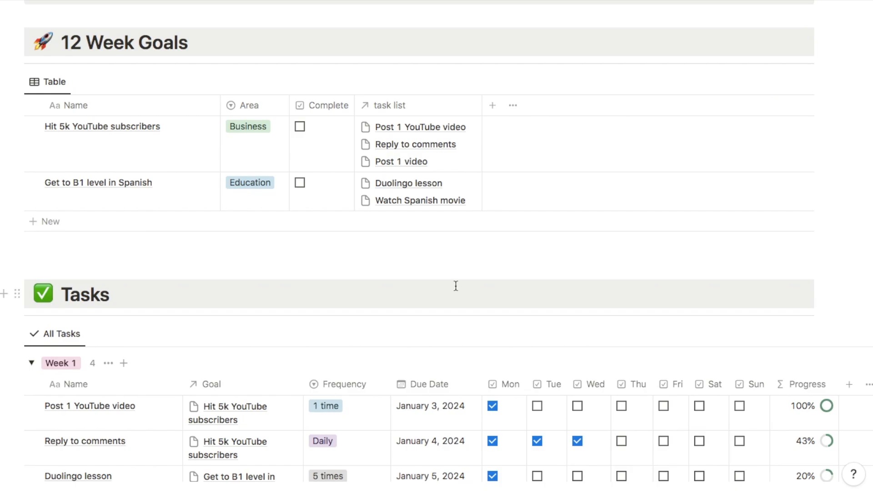
{"action": "scroll", "coordinate": [512, 233], "scroll_direction": "down", "scroll_amount": 1}
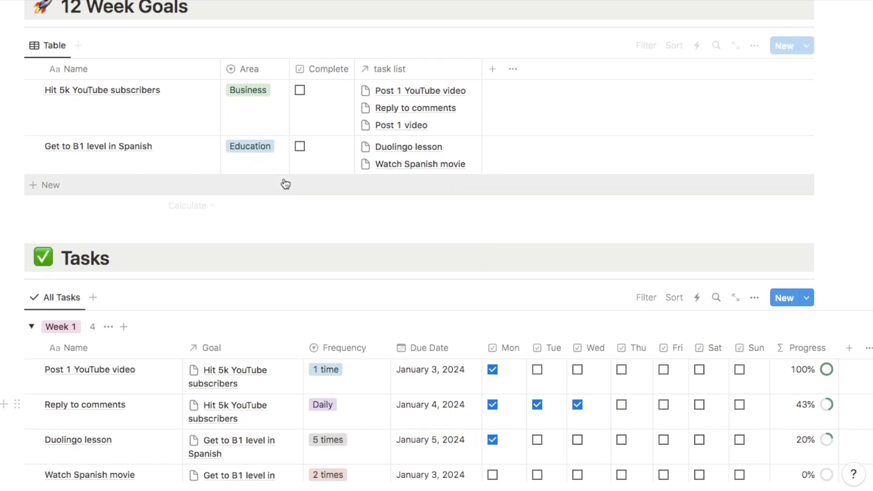
{"action": "scroll", "coordinate": [218, 310], "scroll_direction": "down", "scroll_amount": 1}
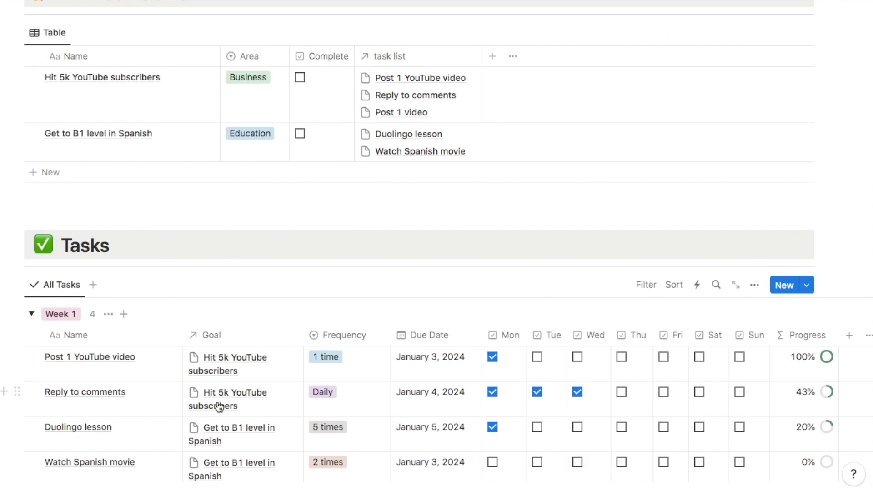
Add a Rollup property named "Progress" to the 12 Week Goals table.
{"action": "scroll", "coordinate": [586, 364], "scroll_direction": "up", "scroll_amount": 3}
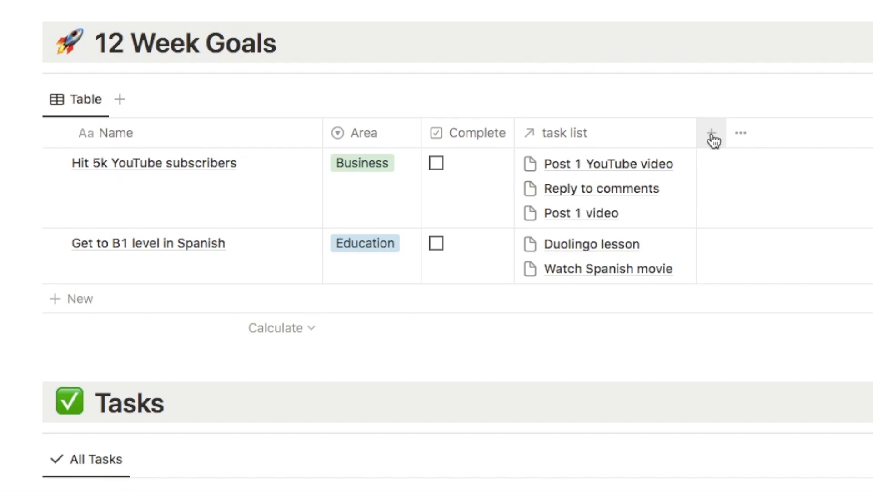
{"action": "left_click", "coordinate": [711, 137]}
{"action": "type", "text": "roll"}
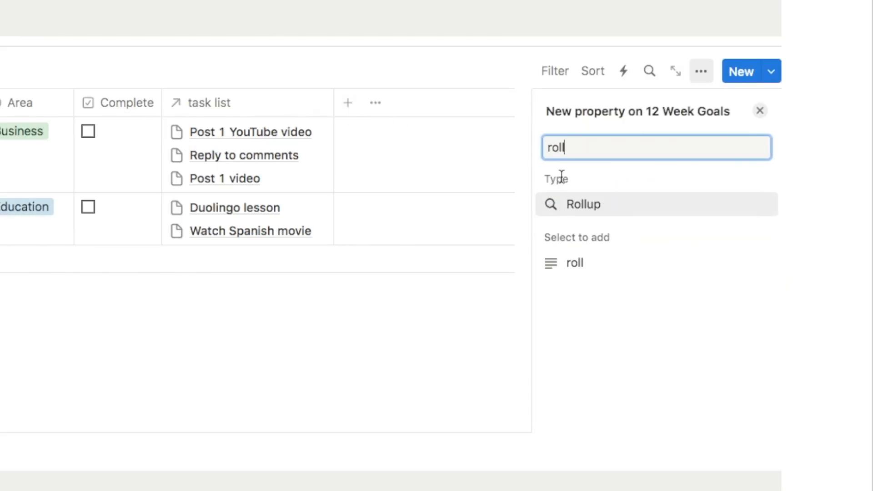
{"action": "left_click", "coordinate": [591, 203]}
{"action": "type", "text": "Progress"}
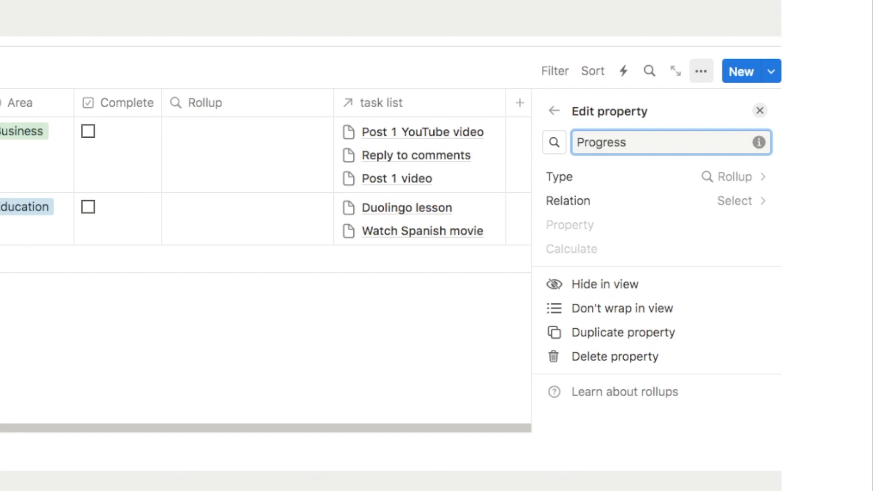
Configure the goals' Progress rollup to use the task list relation and its Progress property, calculated as Average.
{"action": "left_click", "coordinate": [580, 205]}
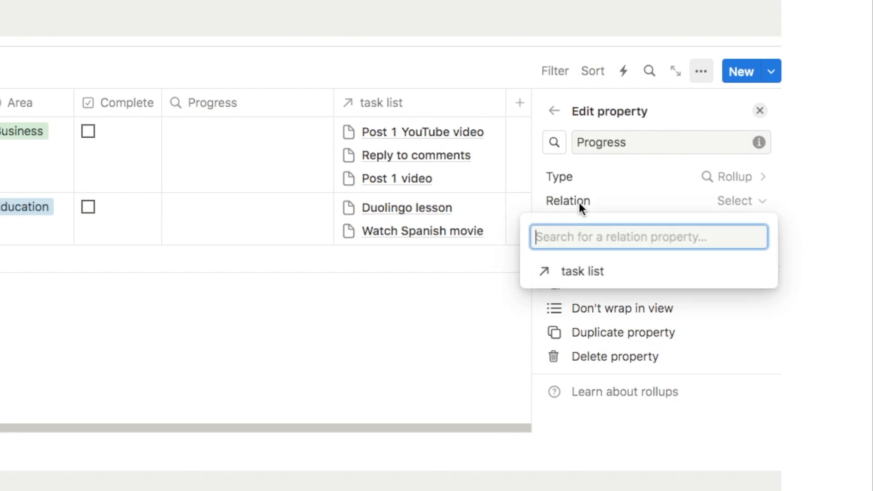
{"action": "left_click", "coordinate": [593, 277]}
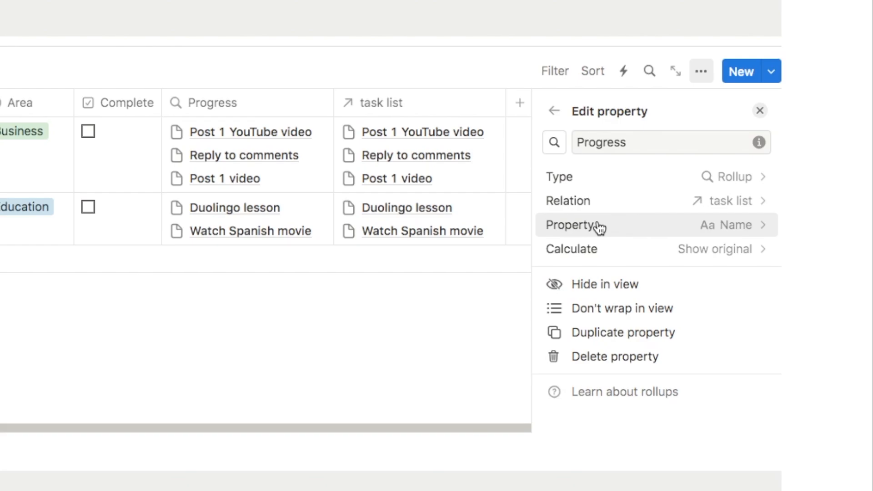
{"action": "left_click", "coordinate": [700, 233]}
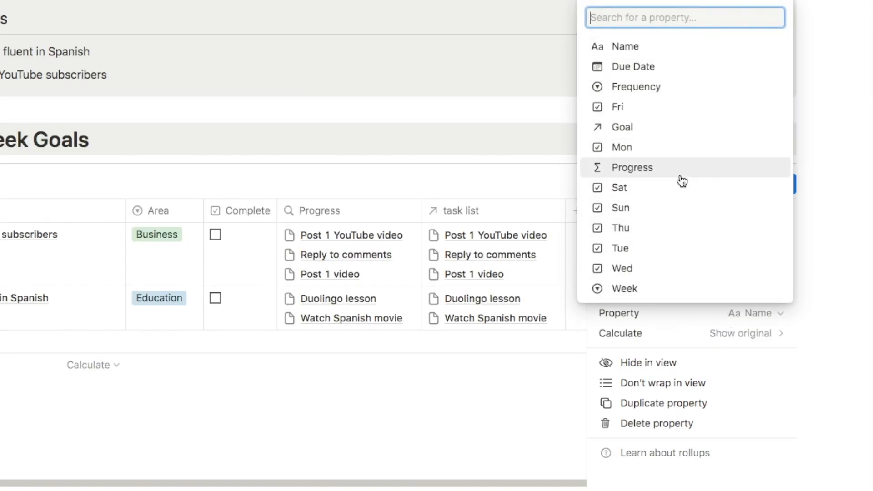
{"action": "left_click", "coordinate": [636, 168]}
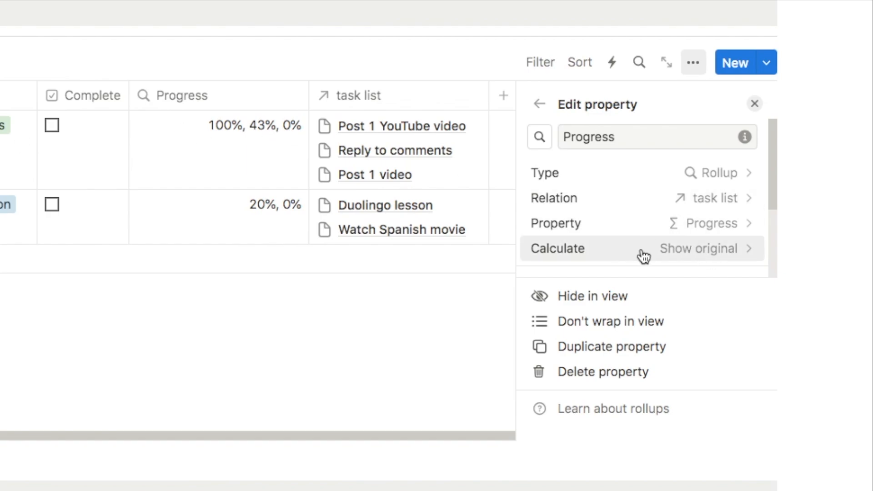
{"action": "left_click", "coordinate": [673, 256]}
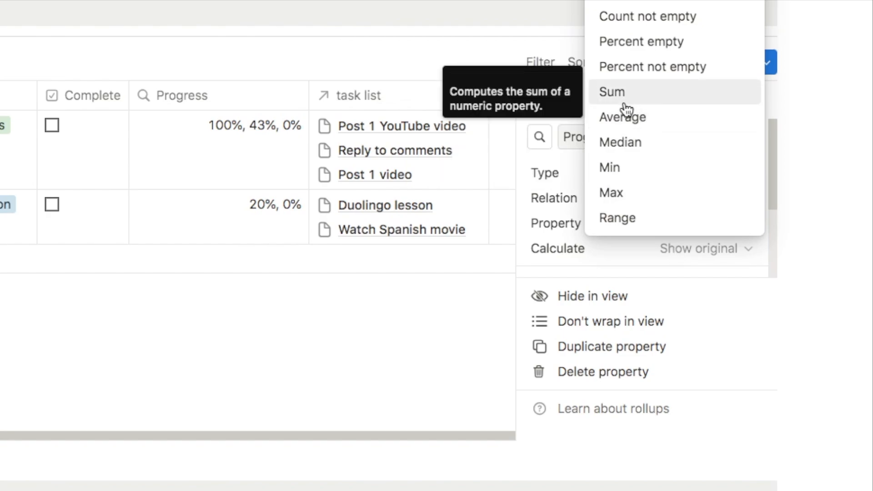
{"action": "left_click", "coordinate": [637, 122]}
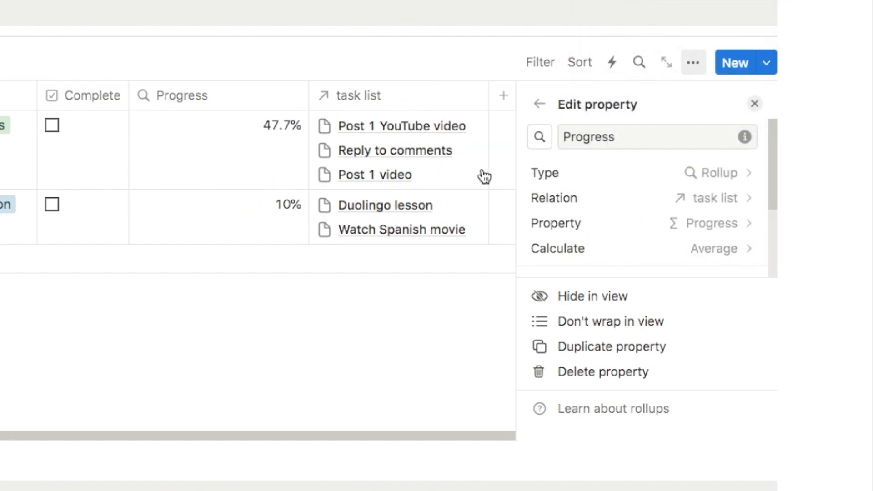
Show the goals' Progress rollup as a bar and hide the task list property in the 12 Week Goals table.
{"action": "scroll", "coordinate": [620, 150], "scroll_direction": "down", "scroll_amount": 5}
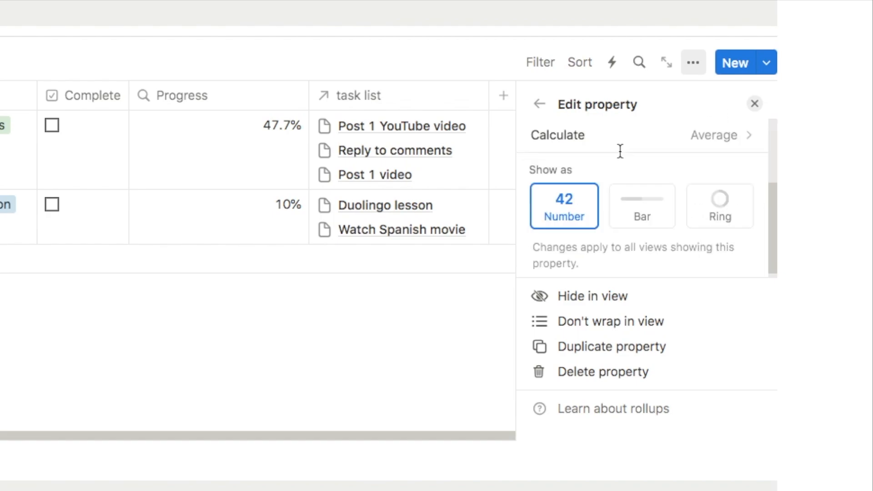
{"action": "left_click", "coordinate": [641, 211]}
{"action": "left_click", "coordinate": [755, 104]}
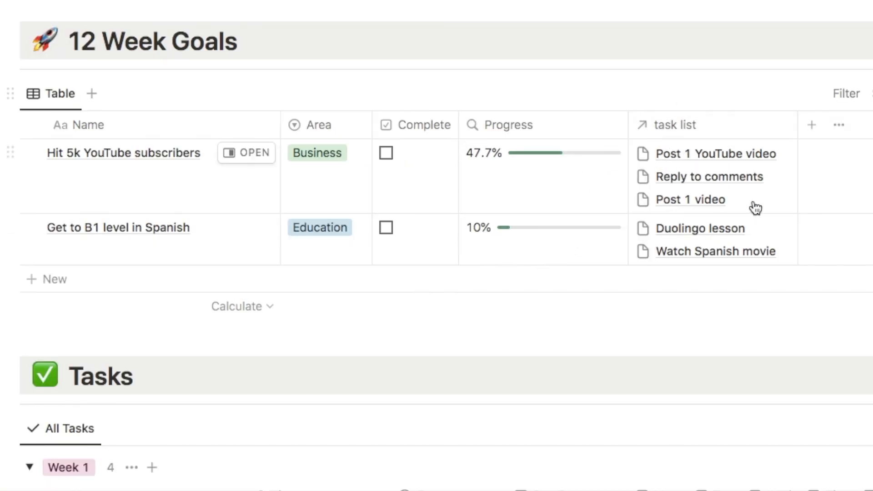
{"action": "left_click", "coordinate": [672, 126]}
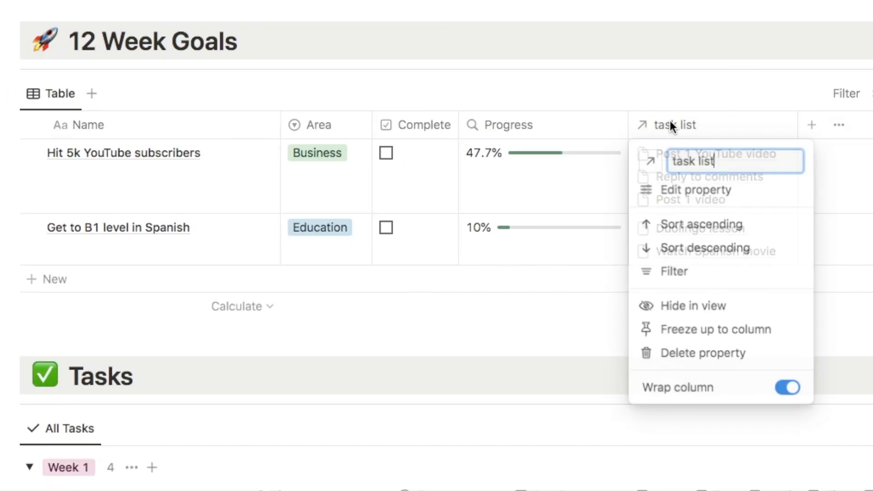
{"action": "left_click", "coordinate": [690, 308]}
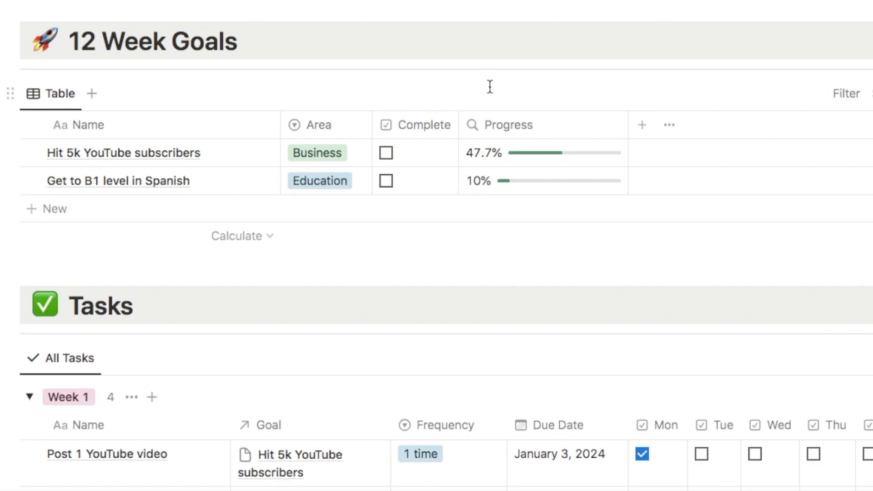
Change the 12 Week Goals view to the Gallery layout with Page cover as the card preview.
{"action": "left_click", "coordinate": [748, 95]}
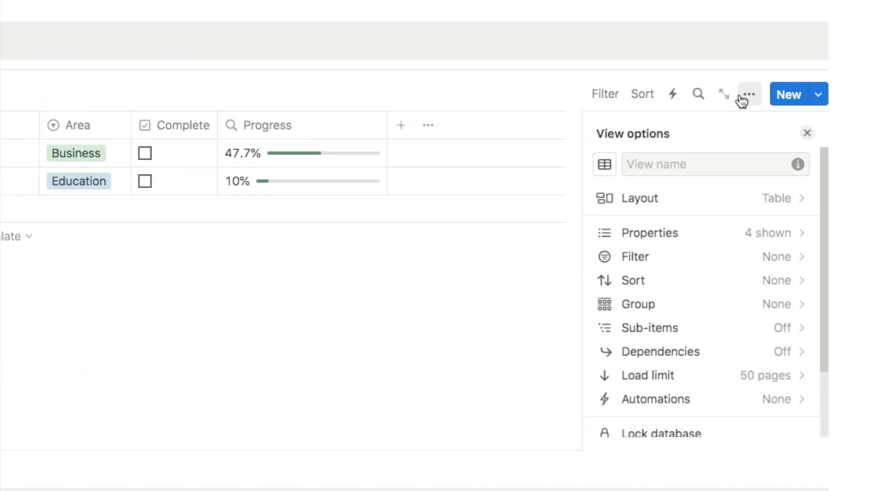
{"action": "left_click", "coordinate": [652, 199]}
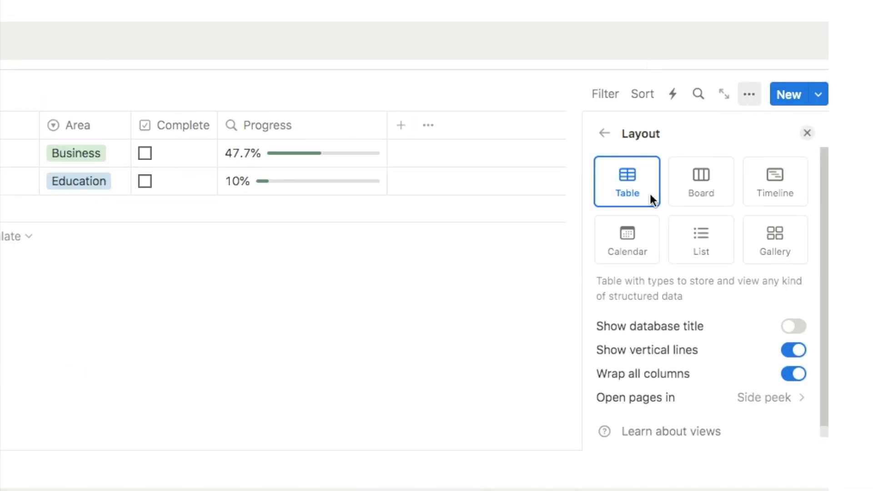
{"action": "left_click", "coordinate": [774, 253]}
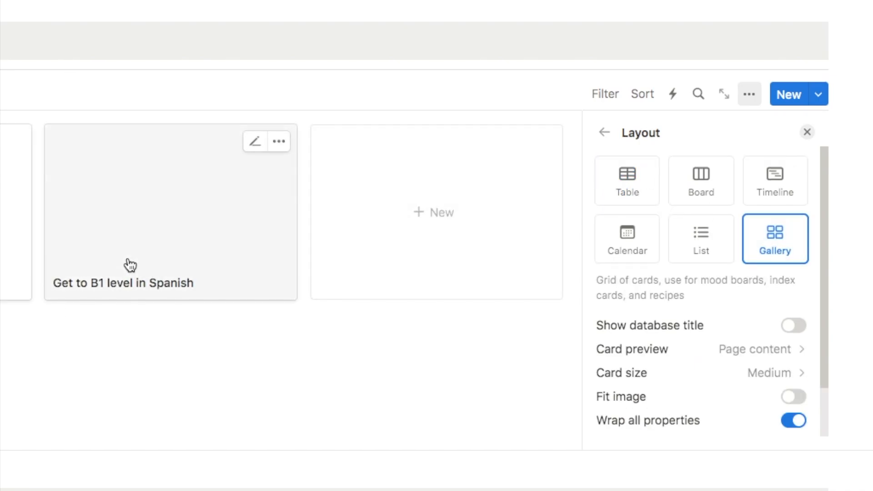
{"action": "left_click", "coordinate": [645, 350]}
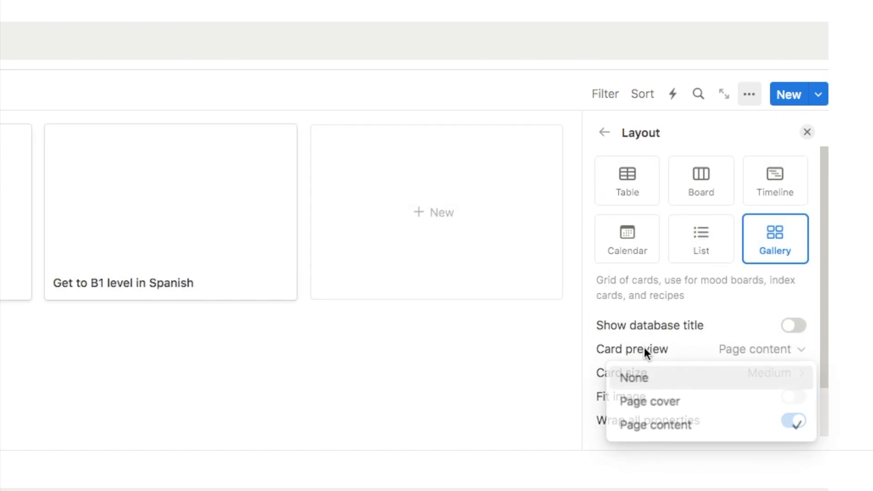
{"action": "left_click", "coordinate": [650, 403]}
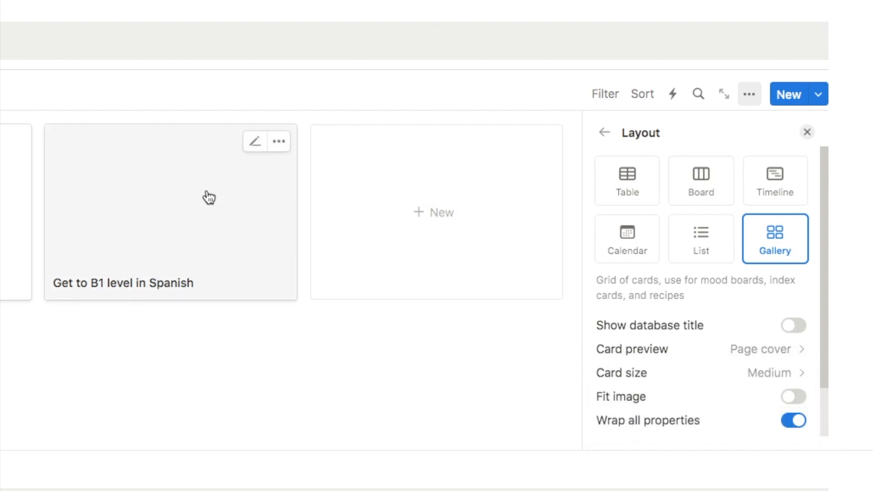
Show the Area and Progress properties on the 12 Week Goals gallery cards.
{"action": "left_click", "coordinate": [807, 133]}
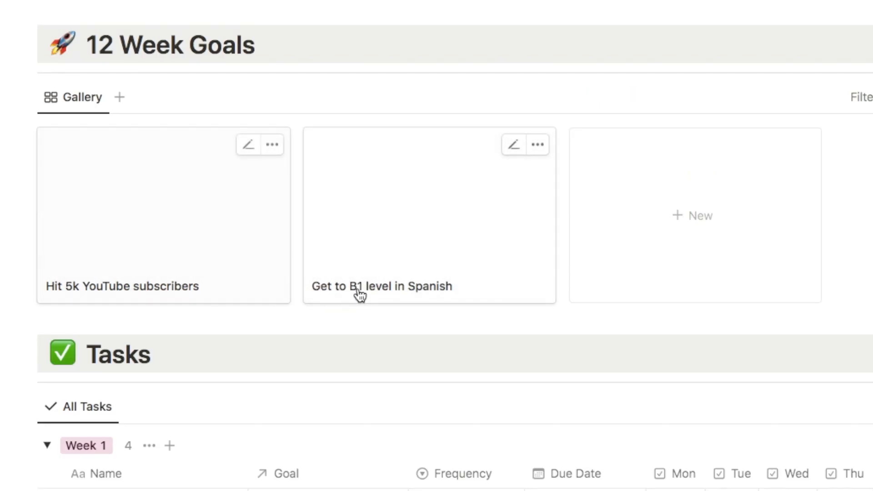
{"action": "left_click", "coordinate": [750, 97]}
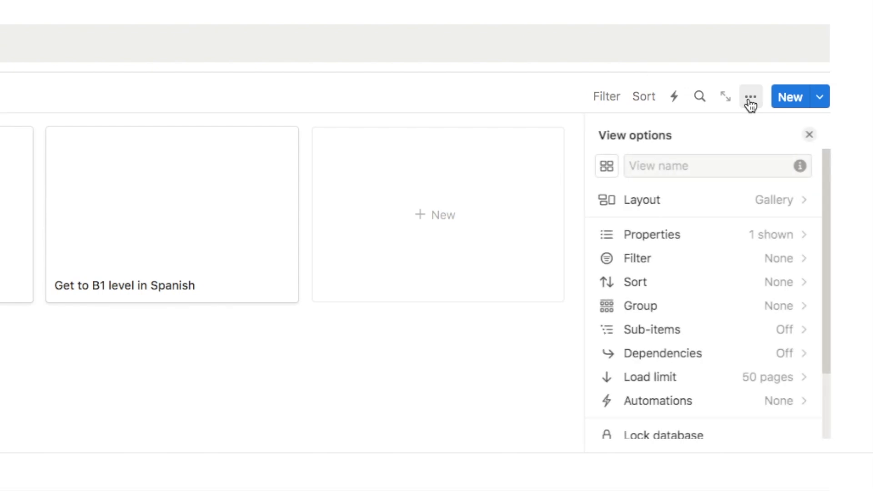
{"action": "left_click", "coordinate": [660, 235]}
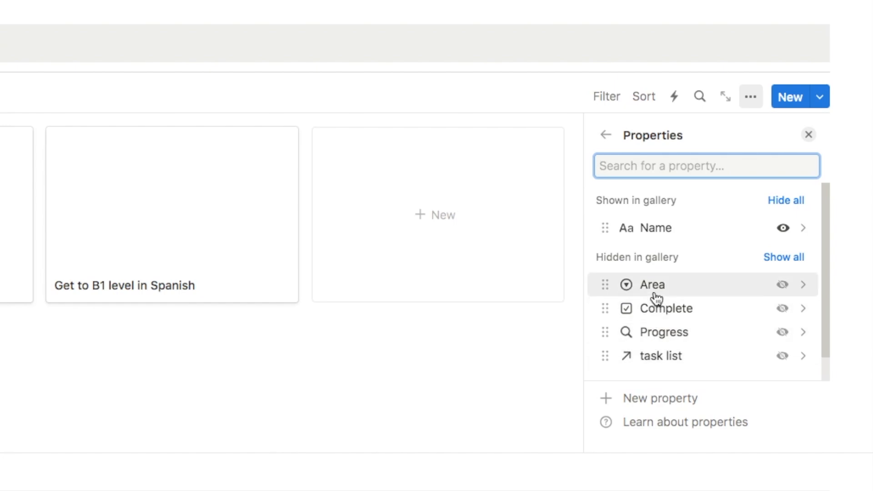
{"action": "left_click", "coordinate": [782, 287]}
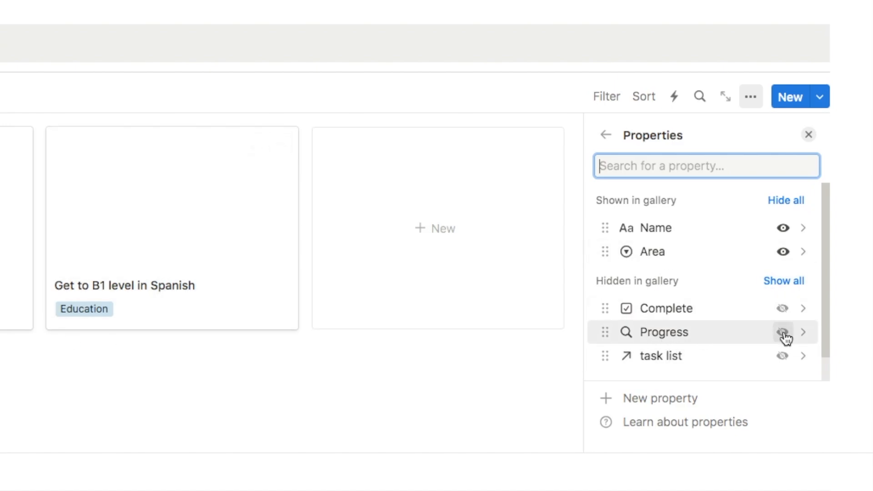
{"action": "left_click", "coordinate": [782, 332]}
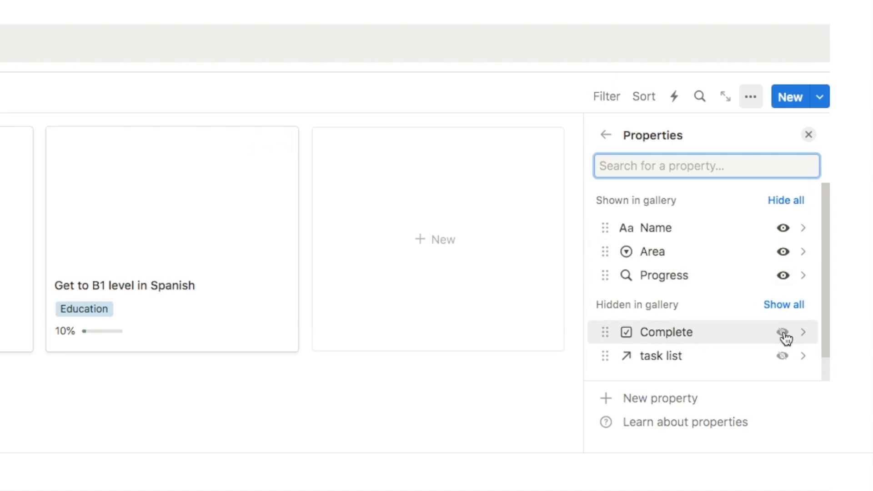
{"action": "left_click", "coordinate": [808, 135]}
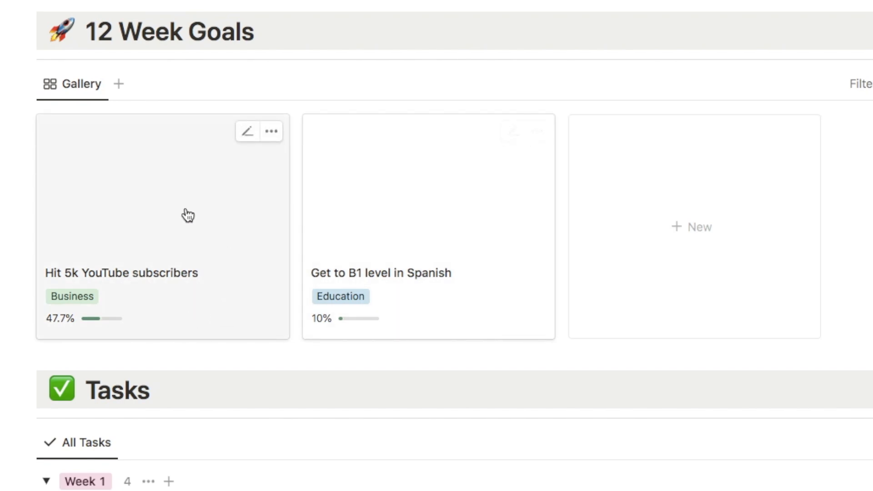
Give the "Hit 5k YouTube subscribers" goal an Unsplash cover found with "youtube", and the "Get to B1 level in Spanish" goal a Spanish cityscape cover.
{"action": "left_click", "coordinate": [172, 212]}
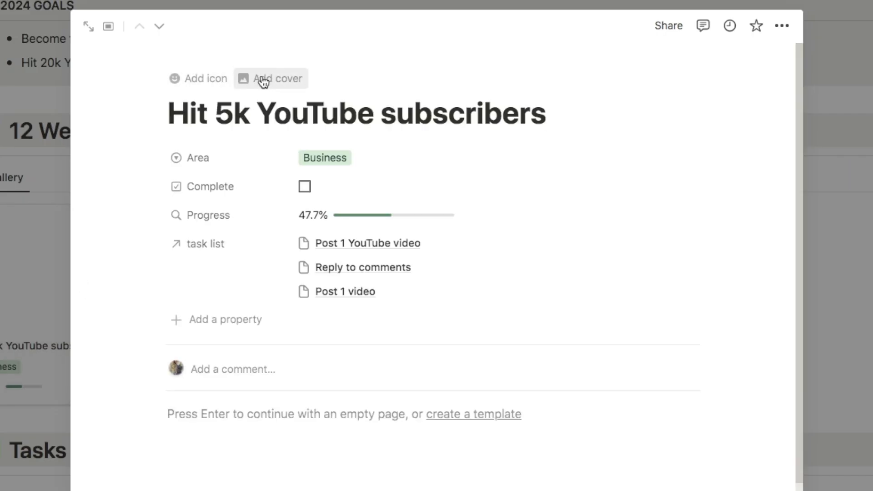
{"action": "left_click", "coordinate": [267, 81]}
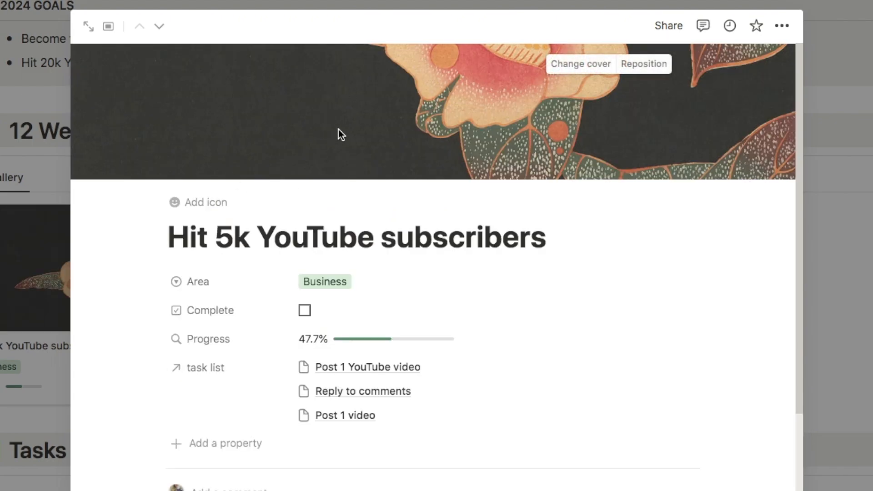
{"action": "left_click", "coordinate": [576, 69]}
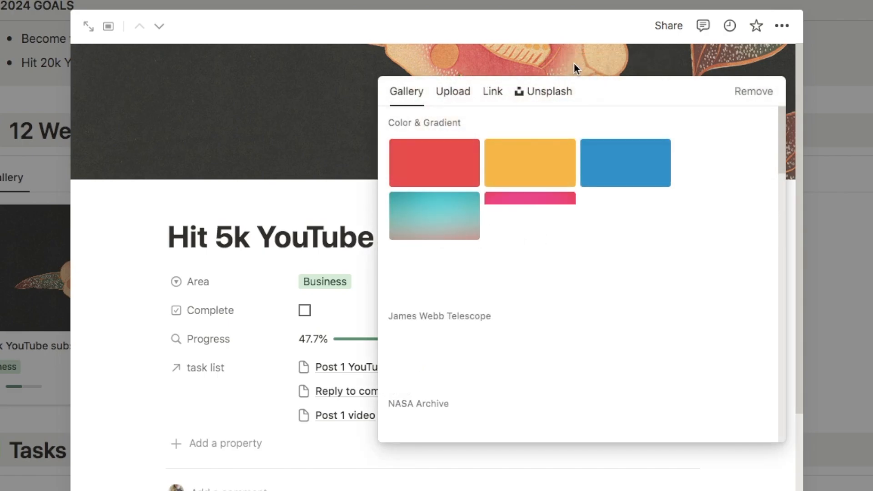
{"action": "left_click", "coordinate": [453, 92]}
{"action": "left_click", "coordinate": [412, 93]}
{"action": "left_click", "coordinate": [452, 92]}
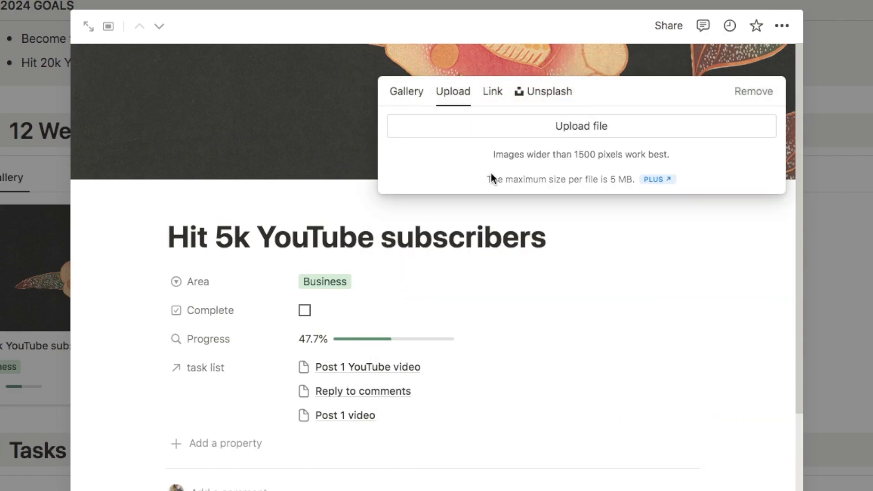
{"action": "left_click", "coordinate": [493, 92]}
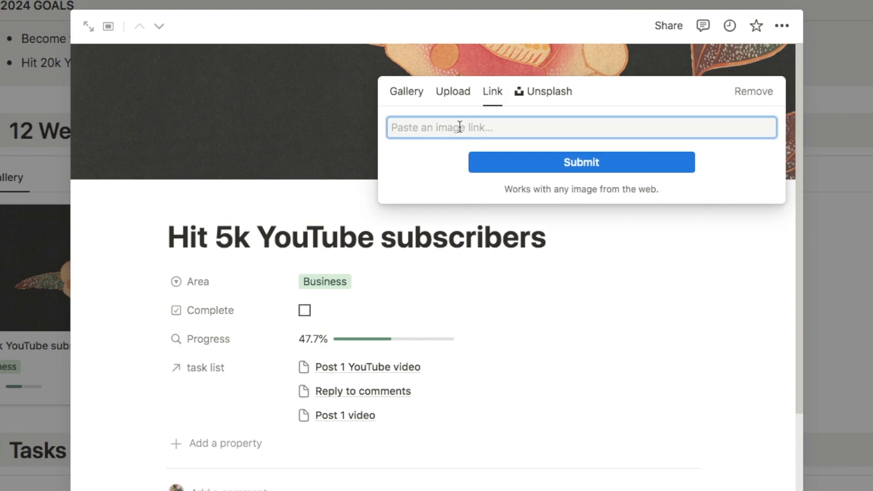
{"action": "left_click", "coordinate": [541, 94]}
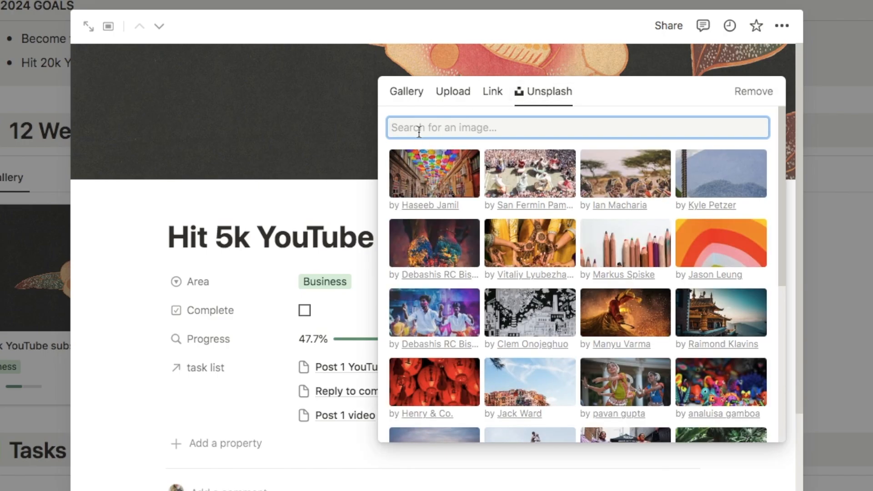
{"action": "type", "text": "yo"}
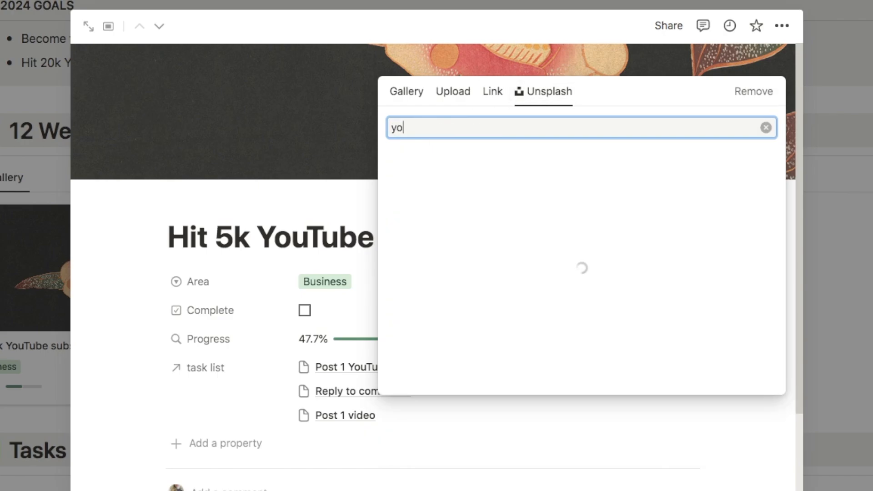
{"action": "type", "text": "utube"}
{"action": "left_click", "coordinate": [723, 182]}
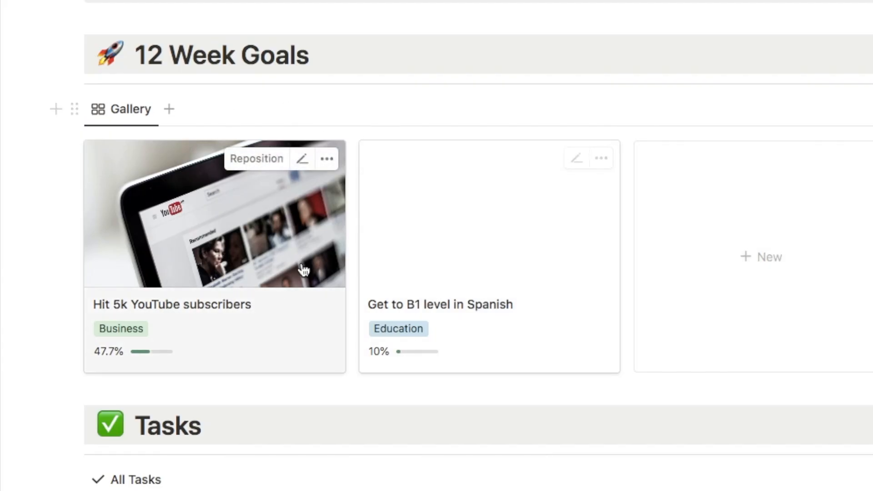
{"action": "left_click", "coordinate": [442, 275]}
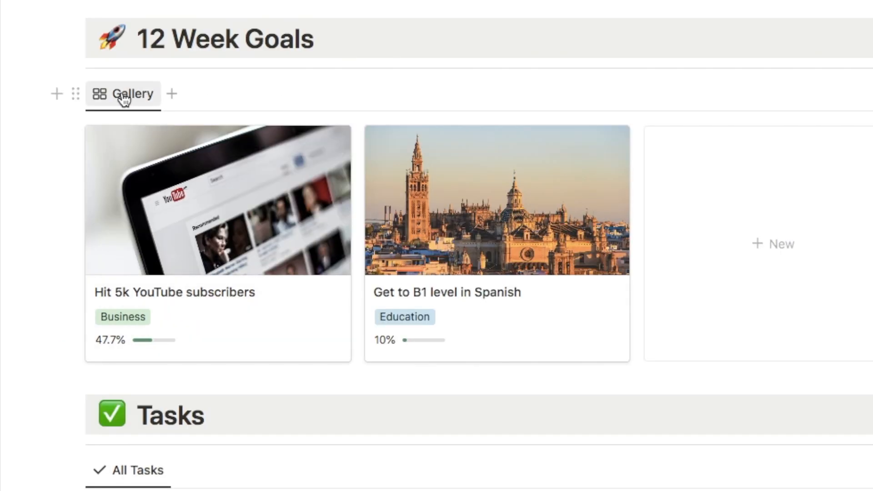
Rename the 12 Week Goals gallery view to "Goals" and give it the target icon.
{"action": "left_click", "coordinate": [122, 97]}
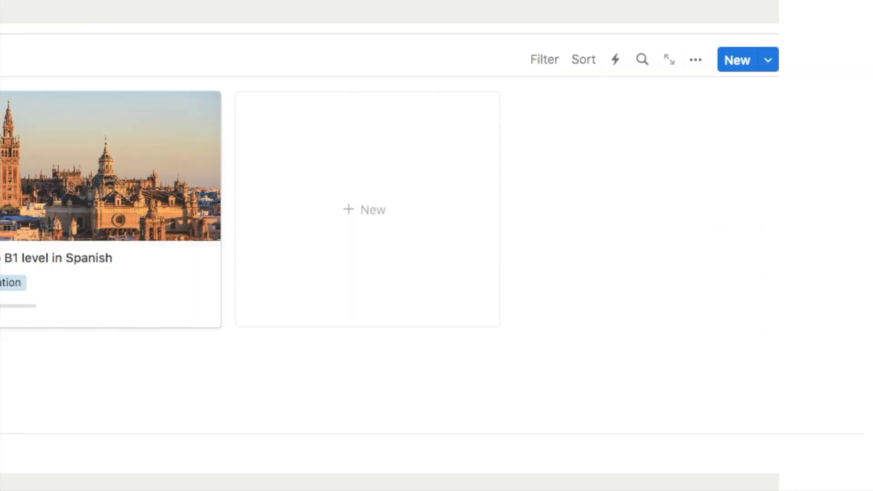
{"action": "type", "text": "Goals"}
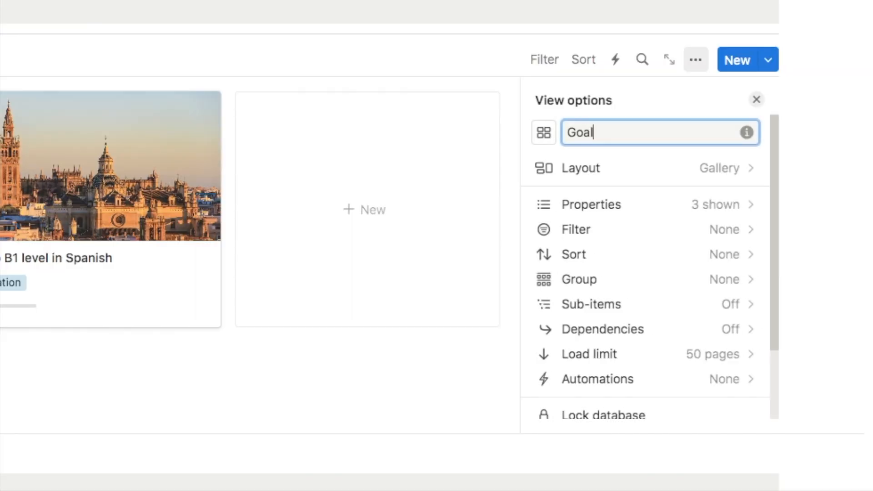
{"action": "left_click", "coordinate": [543, 133]}
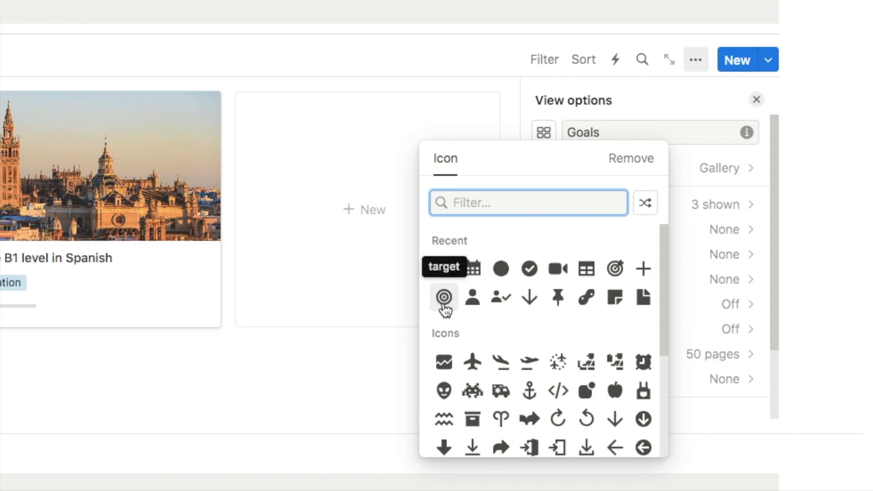
{"action": "left_click", "coordinate": [444, 303]}
{"action": "left_click", "coordinate": [756, 100]}
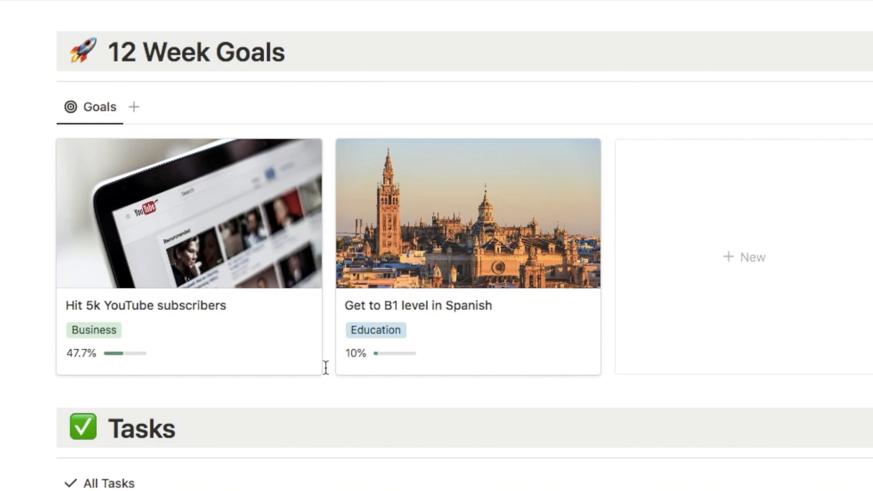
Duplicate the Goals view, name the copy "Completed Goals" and give it the icon of a target hit by an arrow.
{"action": "left_click", "coordinate": [89, 117]}
{"action": "left_click", "coordinate": [119, 266]}
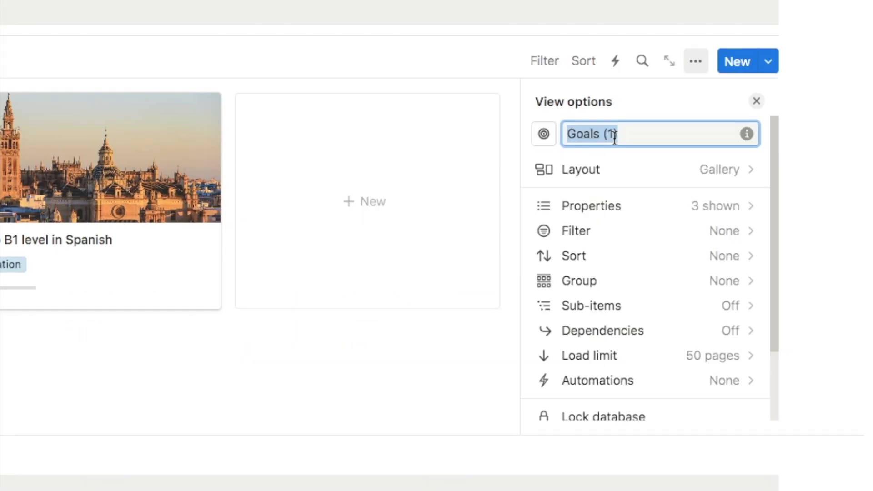
{"action": "type", "text": "Complet"}
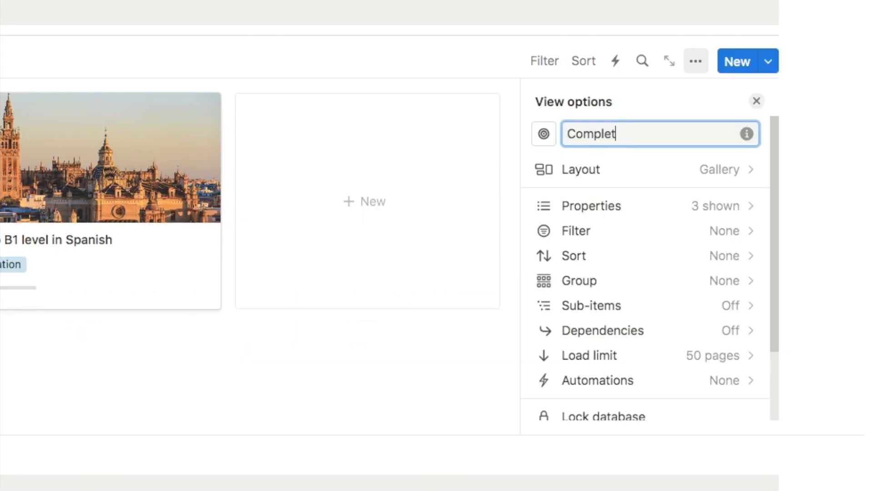
{"action": "left_click", "coordinate": [544, 134]}
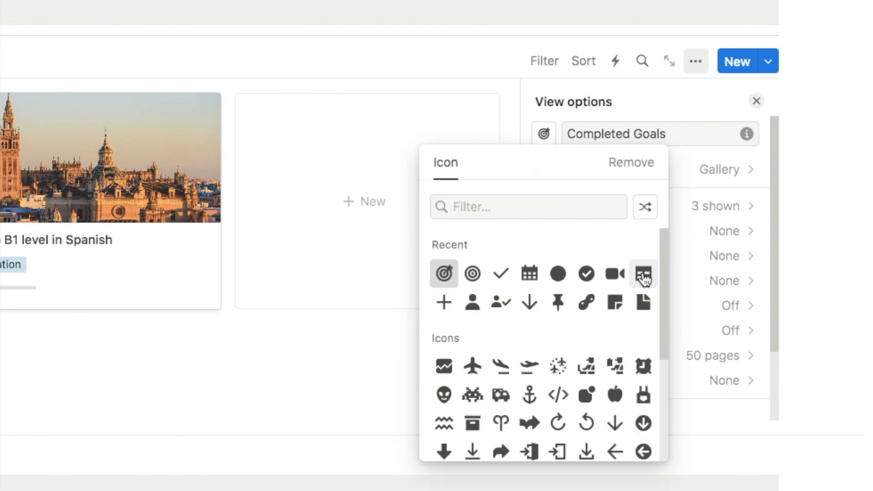
{"action": "left_click", "coordinate": [644, 275]}
{"action": "left_click", "coordinate": [757, 101]}
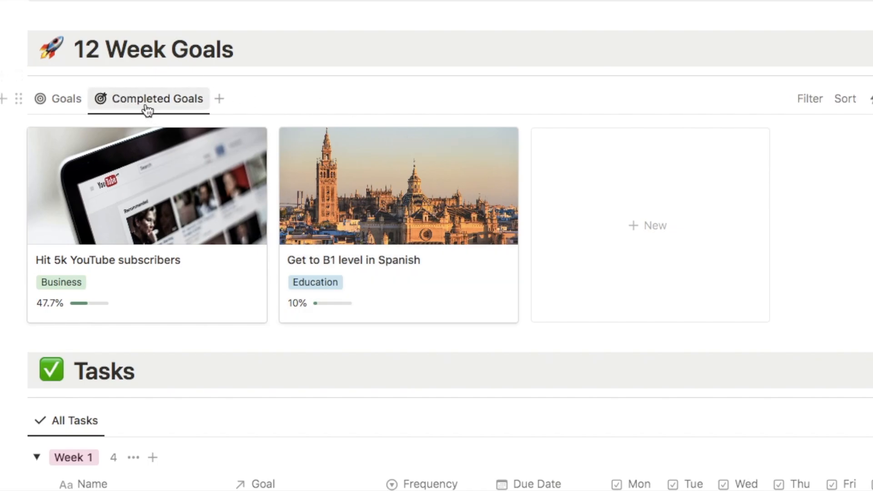
Filter the Completed Goals view to goals whose Complete property is Checked.
{"action": "left_click", "coordinate": [806, 101]}
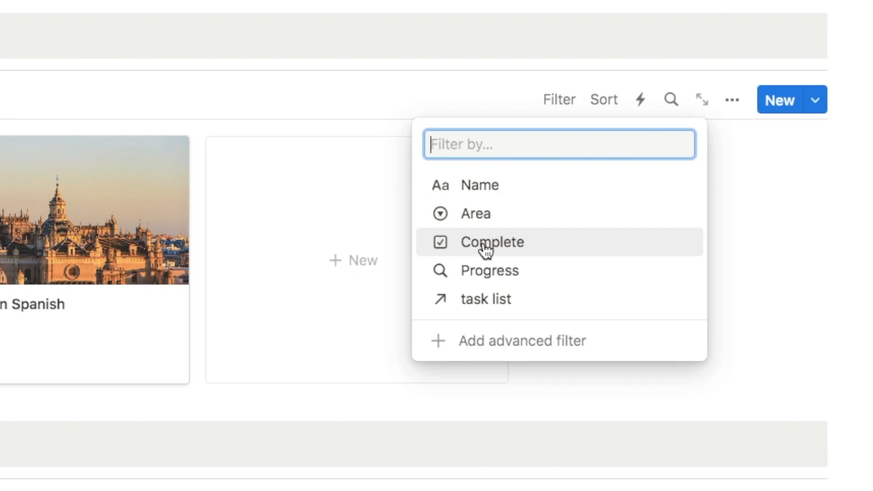
{"action": "left_click", "coordinate": [482, 249]}
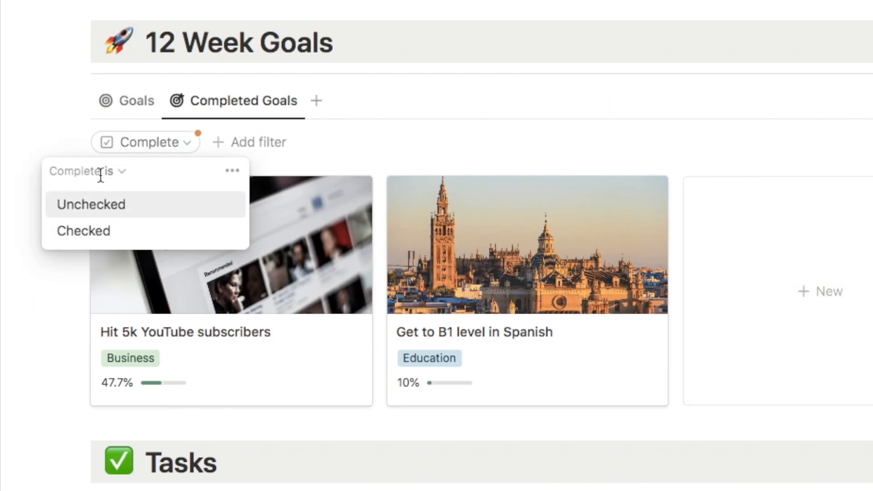
{"action": "left_click", "coordinate": [89, 232]}
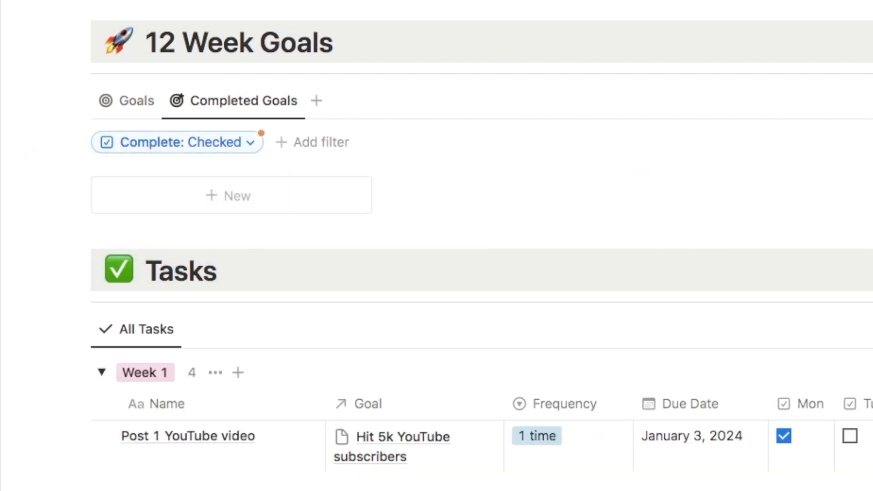
Filter the Goals view to goals whose Complete property is Unchecked.
{"action": "left_click", "coordinate": [138, 108]}
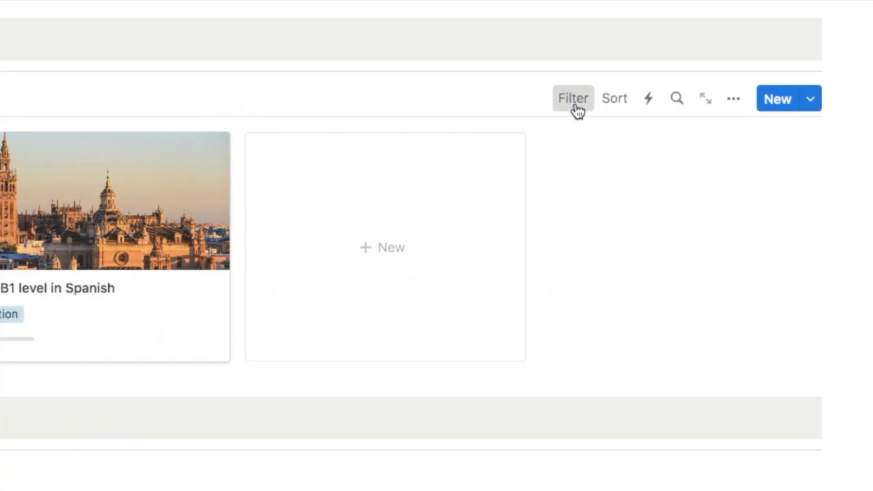
{"action": "left_click", "coordinate": [574, 98]}
{"action": "left_click", "coordinate": [507, 232]}
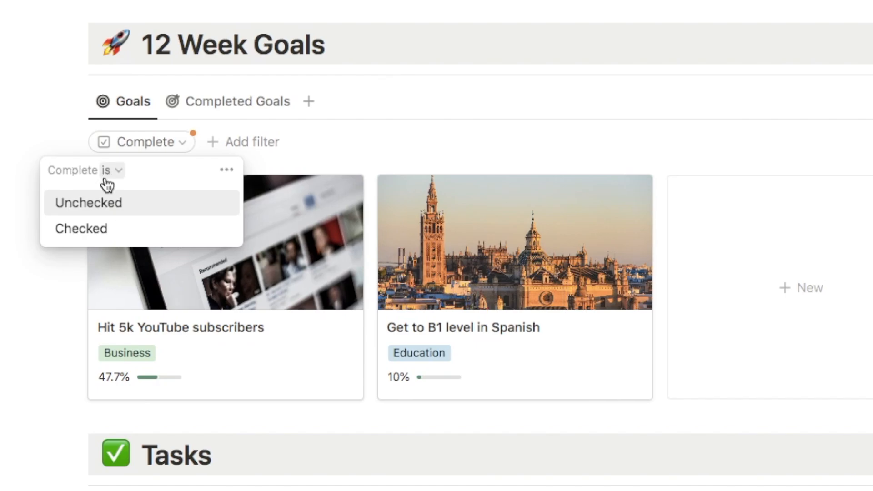
{"action": "left_click", "coordinate": [72, 204]}
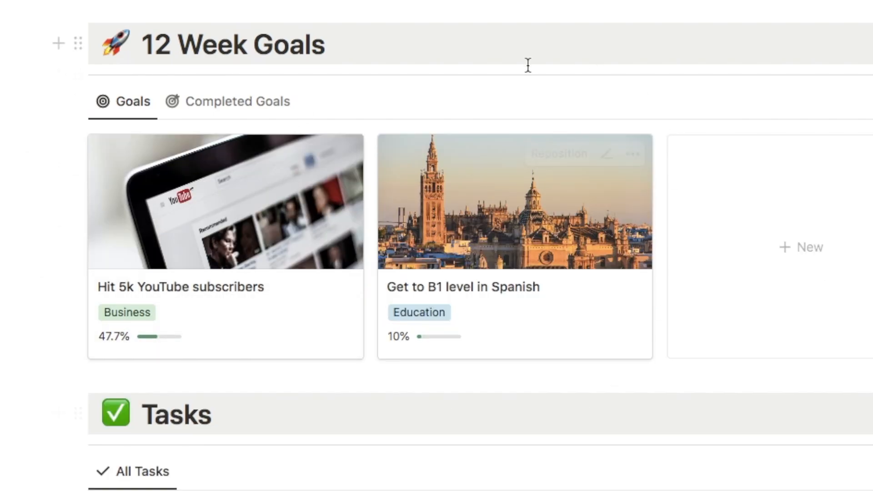
Test the filters by marking "Hit 5k YouTube subscribers" complete, viewing Completed Goals, and unmarking the goal again.
{"action": "left_click", "coordinate": [253, 334]}
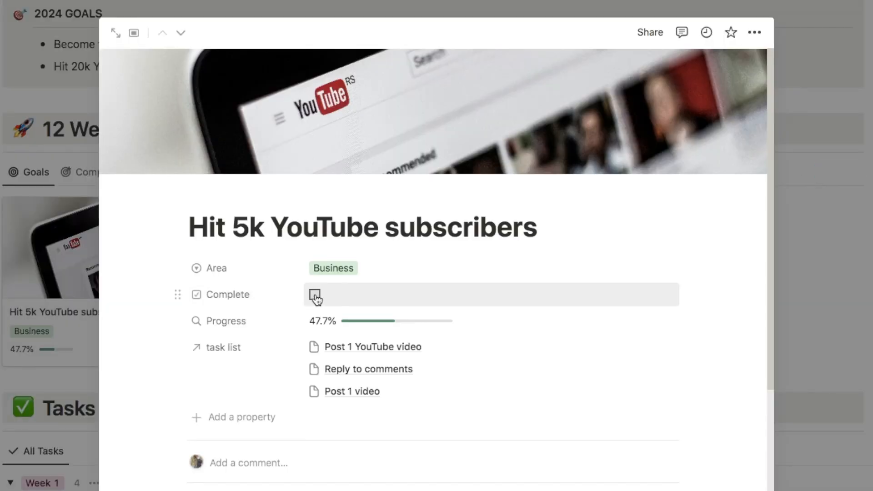
{"action": "left_click", "coordinate": [315, 295]}
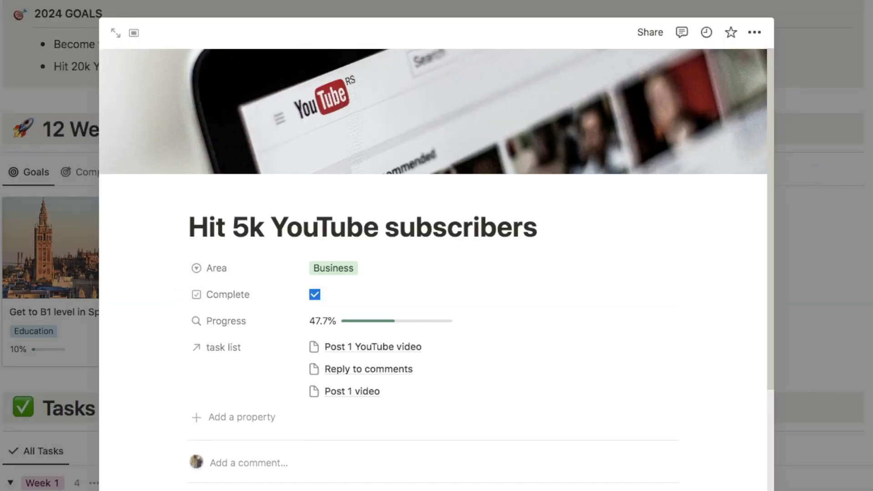
{"action": "key", "text": "Escape"}
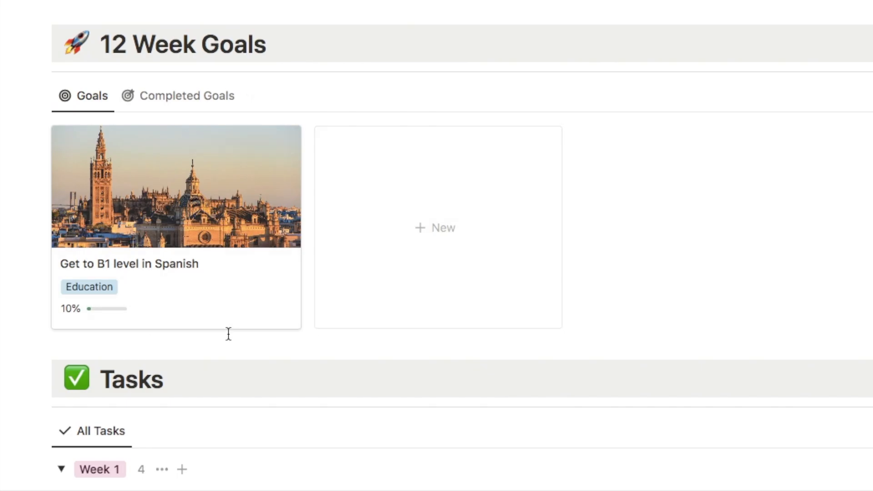
{"action": "left_click", "coordinate": [182, 98]}
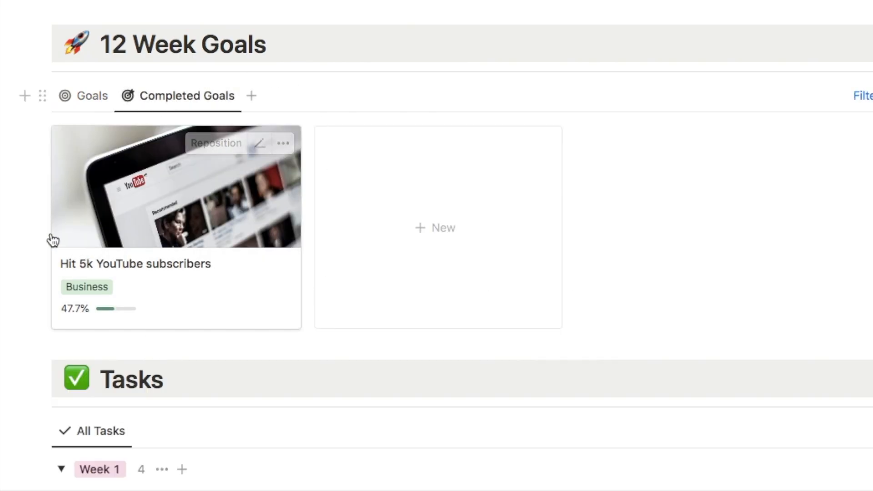
{"action": "left_click", "coordinate": [202, 298]}
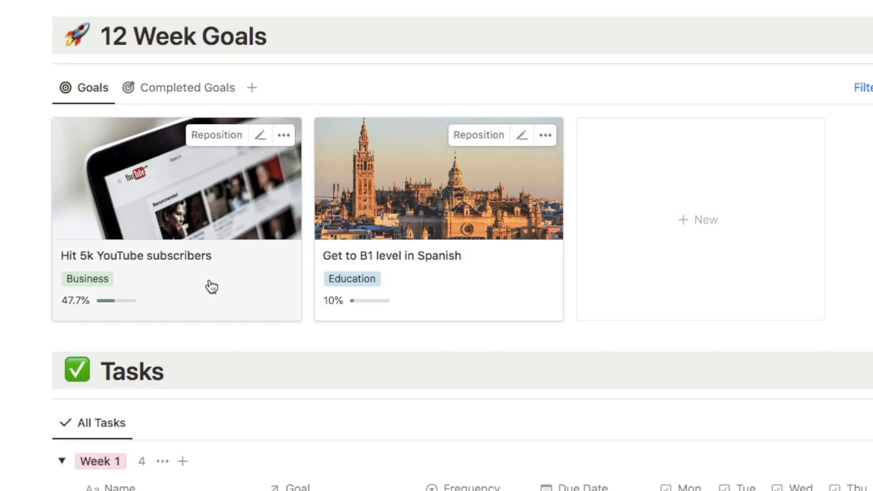
{"action": "scroll", "coordinate": [223, 281], "scroll_direction": "down", "scroll_amount": 6}
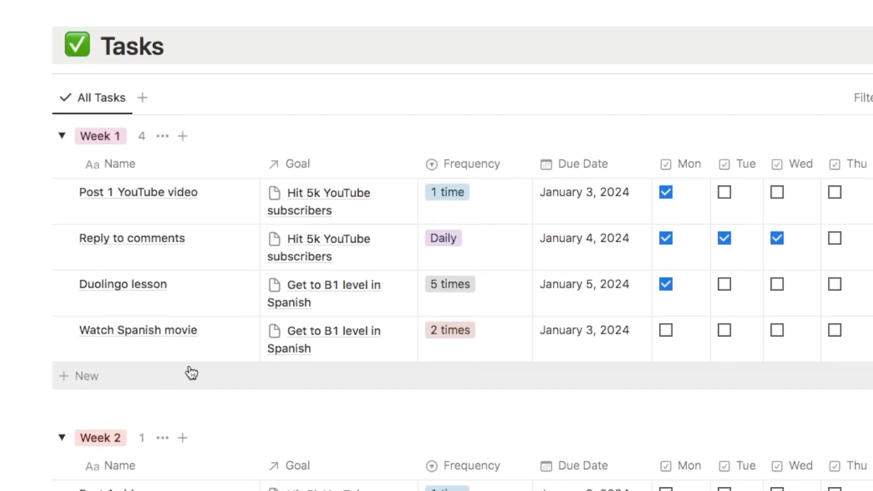
{"action": "scroll", "coordinate": [221, 364], "scroll_direction": "up", "scroll_amount": 3}
{"action": "scroll", "coordinate": [286, 384], "scroll_direction": "down", "scroll_amount": 4}
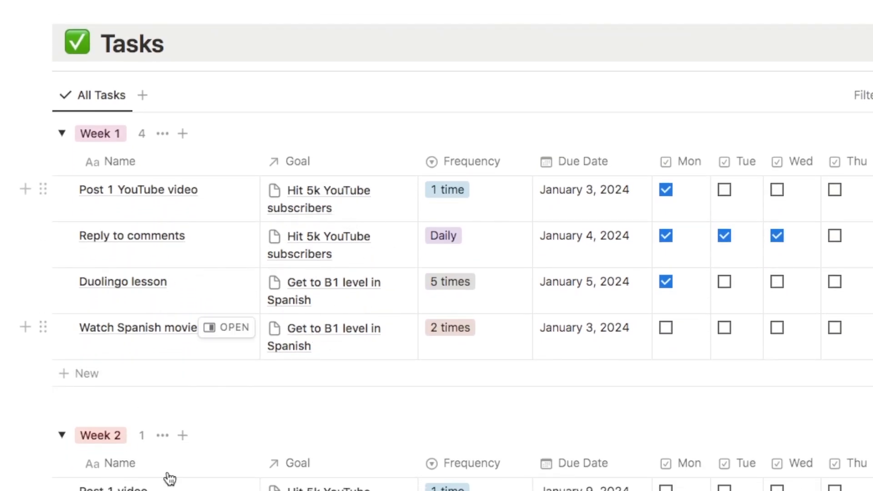
{"action": "scroll", "coordinate": [400, 283], "scroll_direction": "up", "scroll_amount": 3}
{"action": "scroll", "coordinate": [401, 280], "scroll_direction": "up", "scroll_amount": 3}
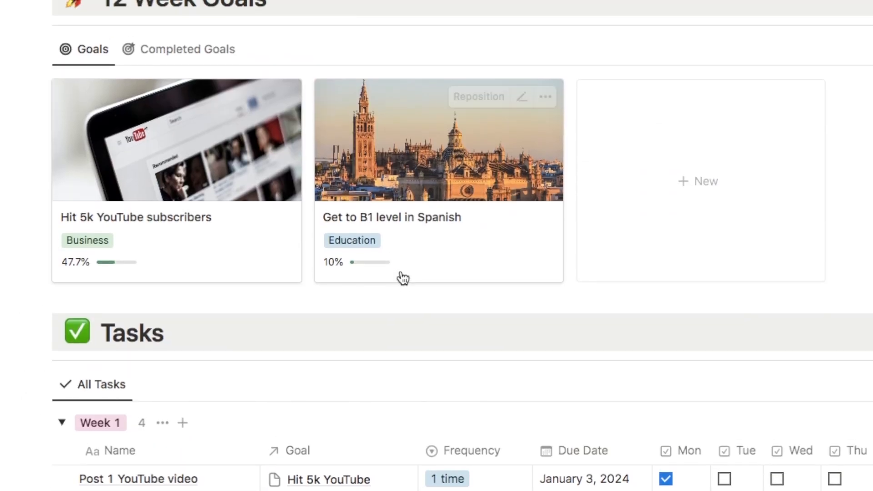
{"action": "scroll", "coordinate": [242, 323], "scroll_direction": "up", "scroll_amount": 2}
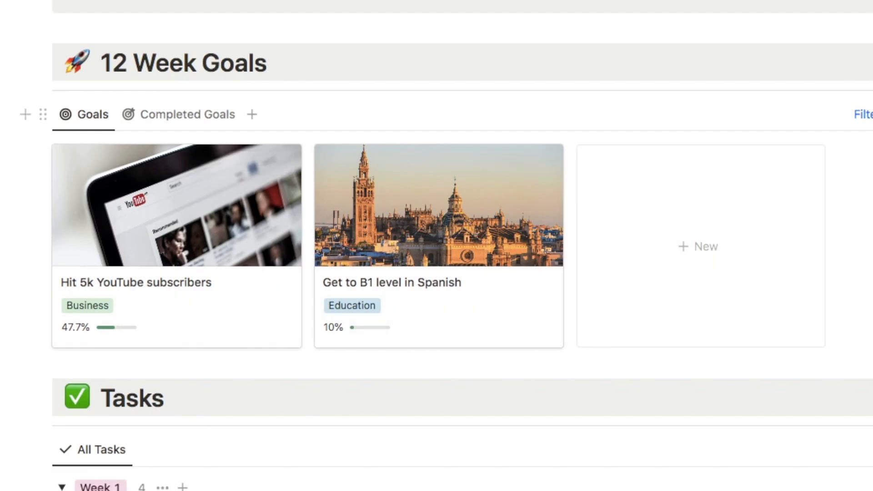
Create a new template for the 12 Week Goals database named "Goal Template" with the dart-in-target emoji as its icon.
{"action": "left_click", "coordinate": [845, 117]}
{"action": "left_click", "coordinate": [703, 233]}
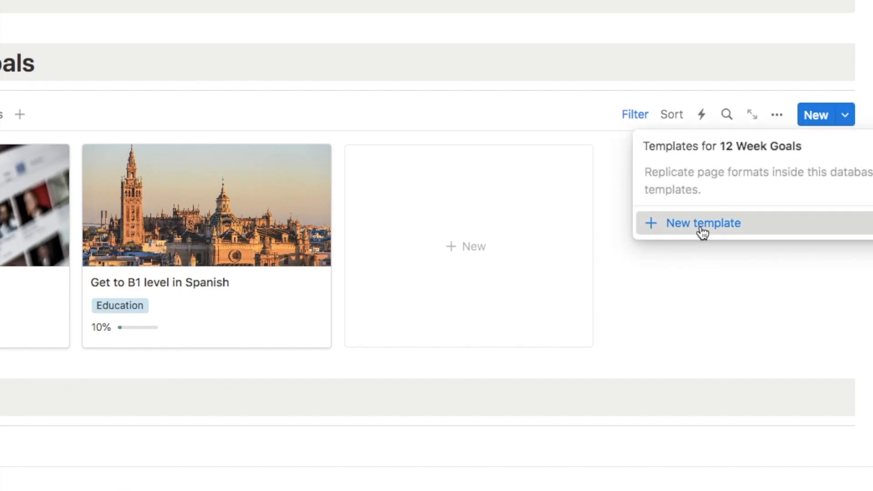
{"action": "type", "text": "Goal Template"}
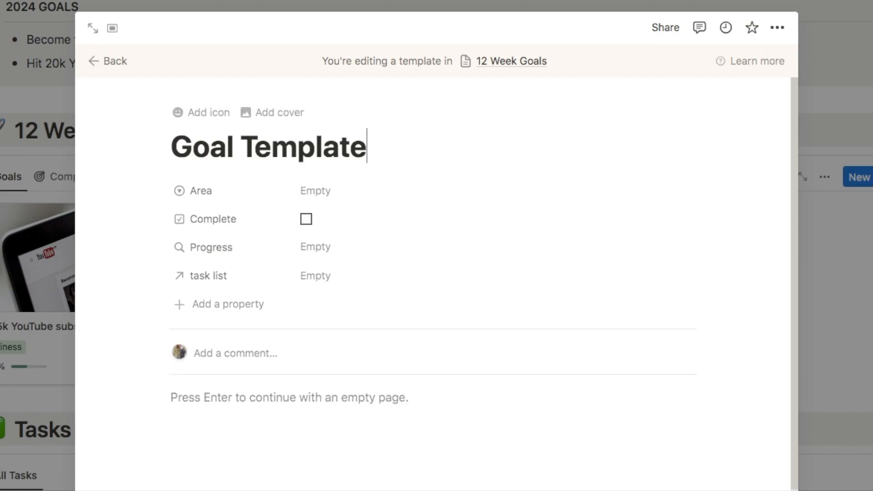
{"action": "left_click", "coordinate": [194, 116]}
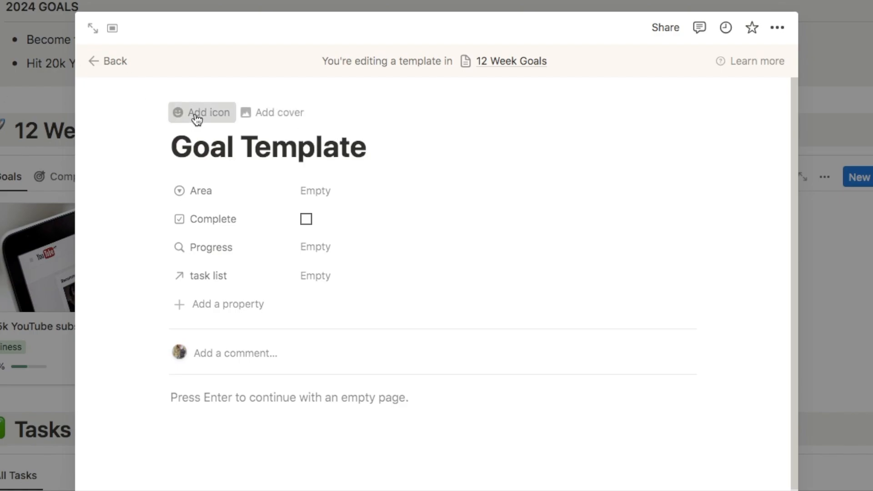
{"action": "left_click", "coordinate": [200, 176]}
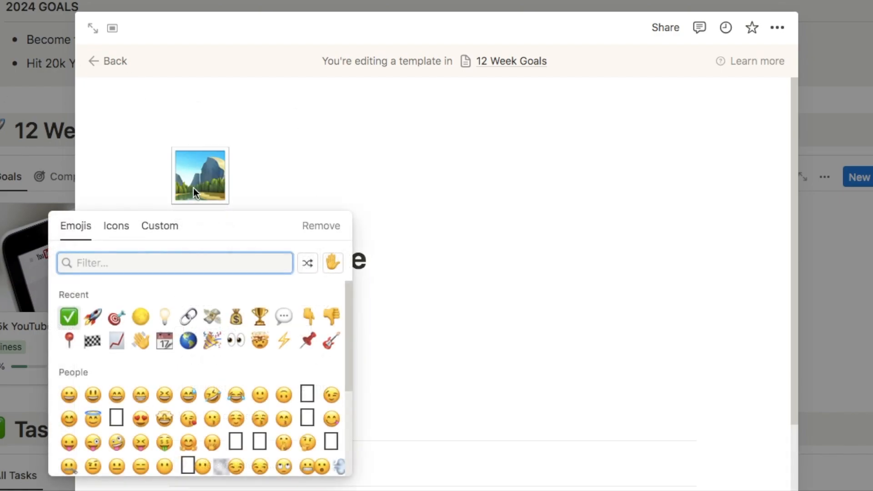
{"action": "left_click", "coordinate": [116, 317]}
Add a cover to the Goal Template and change it to the solid yellow-orange color.
{"action": "left_click", "coordinate": [209, 225]}
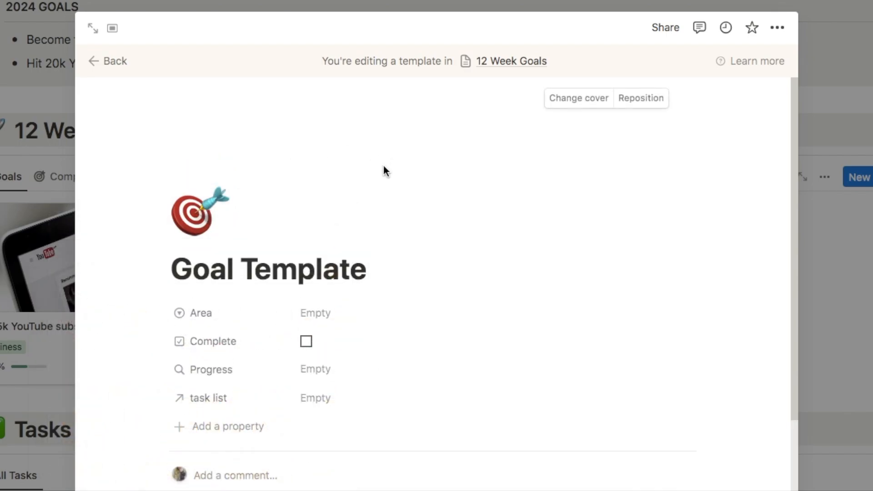
{"action": "left_click", "coordinate": [576, 105]}
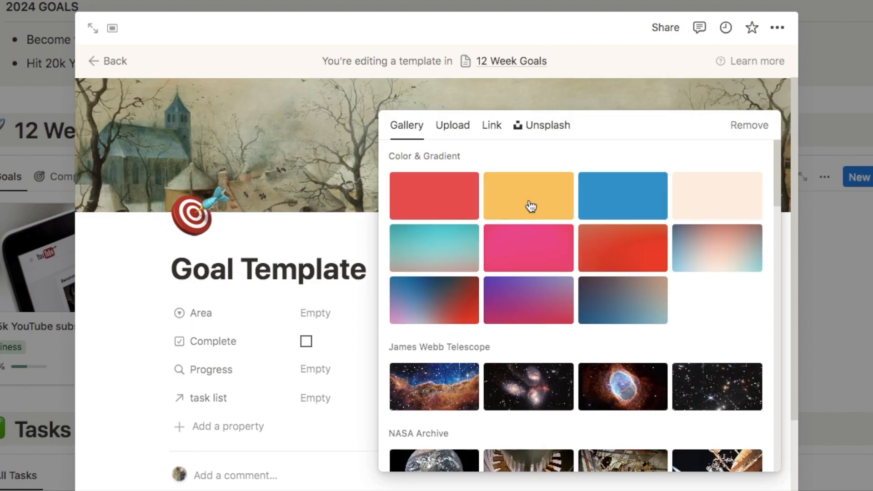
{"action": "left_click", "coordinate": [530, 205]}
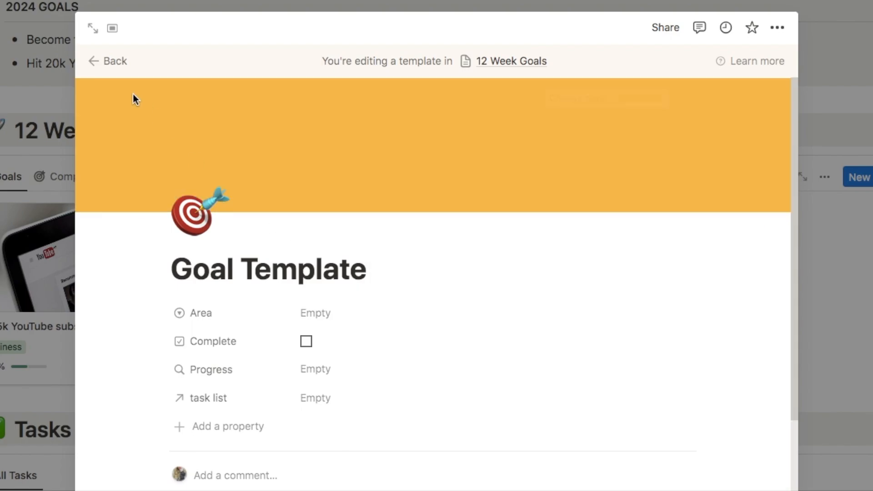
Open the Goal Template as a full page and turn on Full width for it.
{"action": "left_click", "coordinate": [94, 35]}
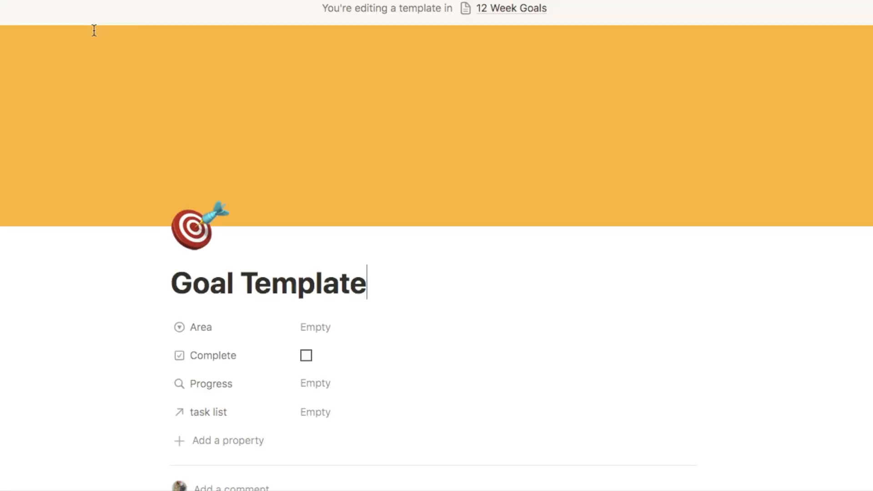
{"action": "scroll", "coordinate": [482, 365], "scroll_direction": "down", "scroll_amount": 3}
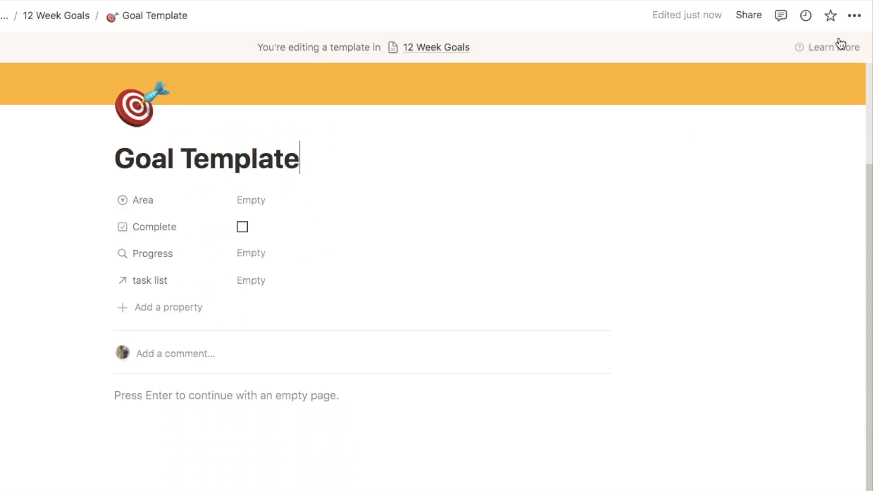
{"action": "left_click", "coordinate": [854, 15]}
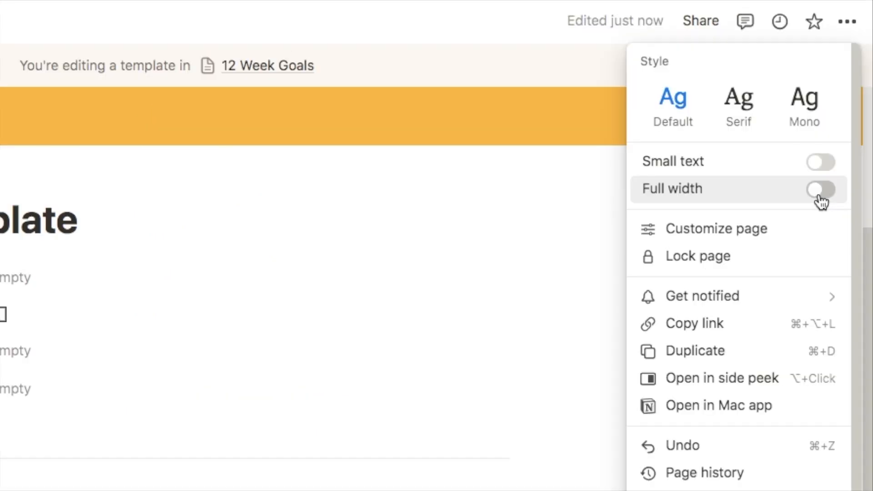
{"action": "left_click", "coordinate": [819, 197]}
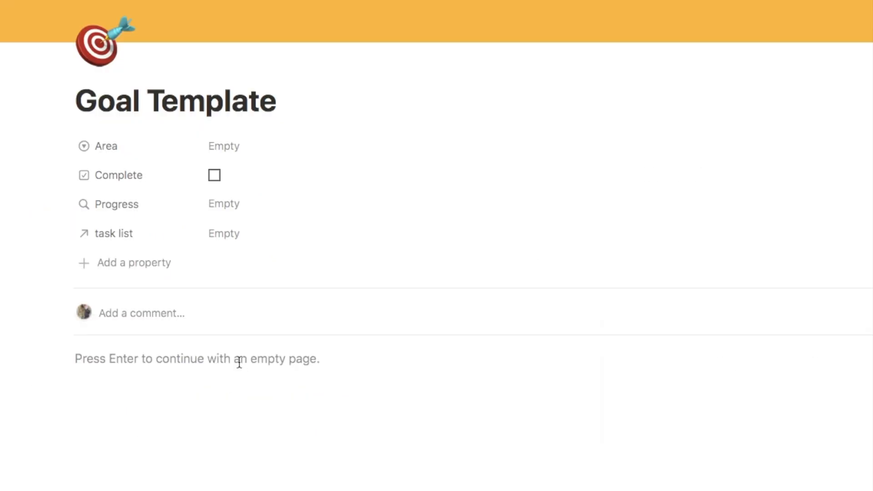
Insert a table view in the template body linked to the task list database, copying its existing All Tasks view.
{"action": "left_click", "coordinate": [207, 362]}
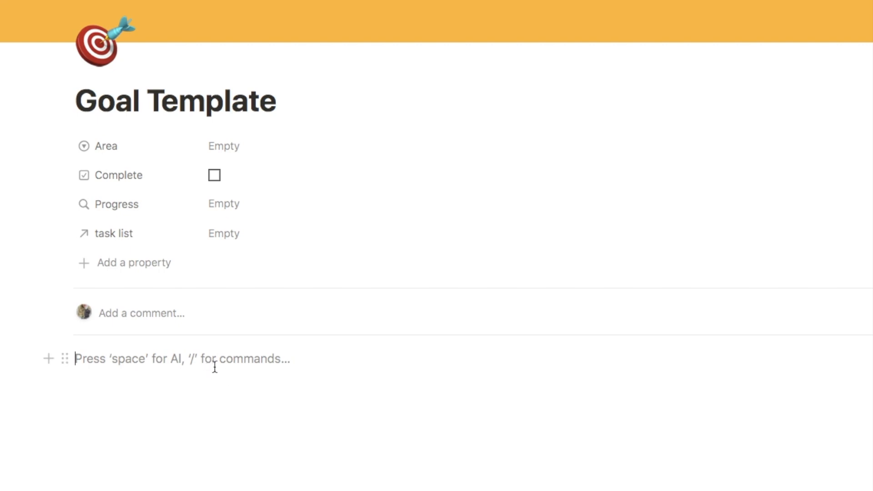
{"action": "type", "text": "/table"}
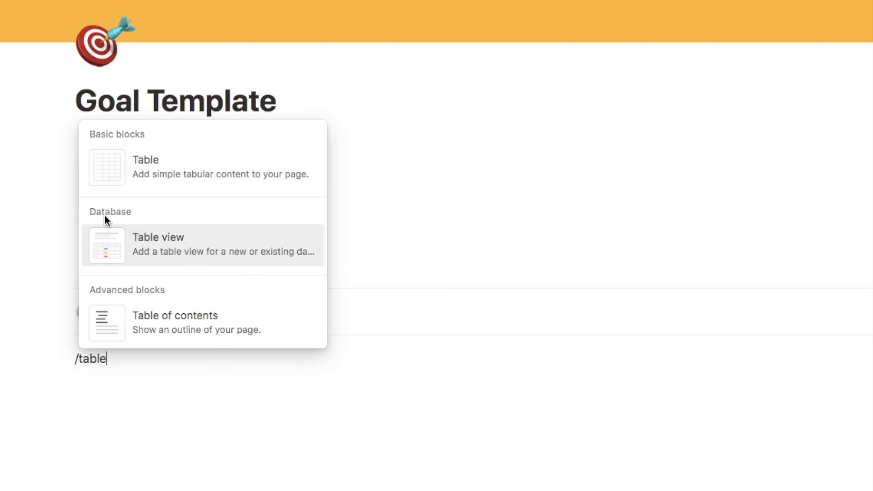
{"action": "left_click", "coordinate": [157, 252]}
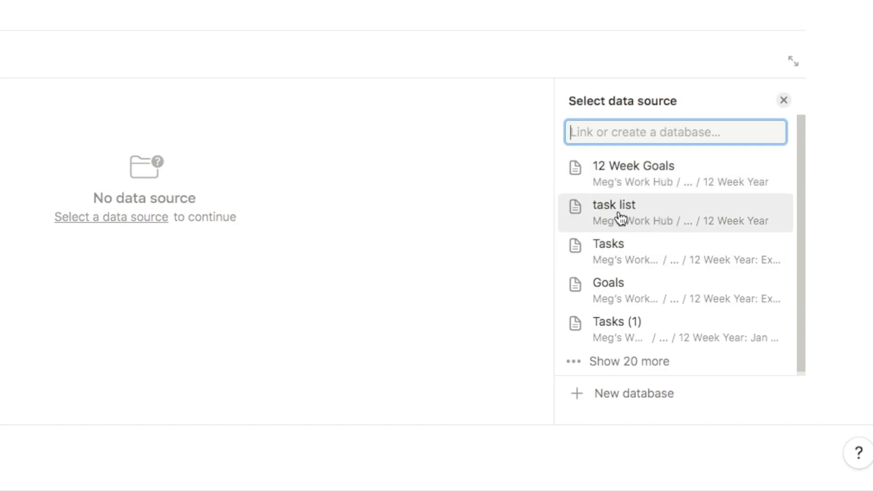
{"action": "left_click", "coordinate": [643, 217]}
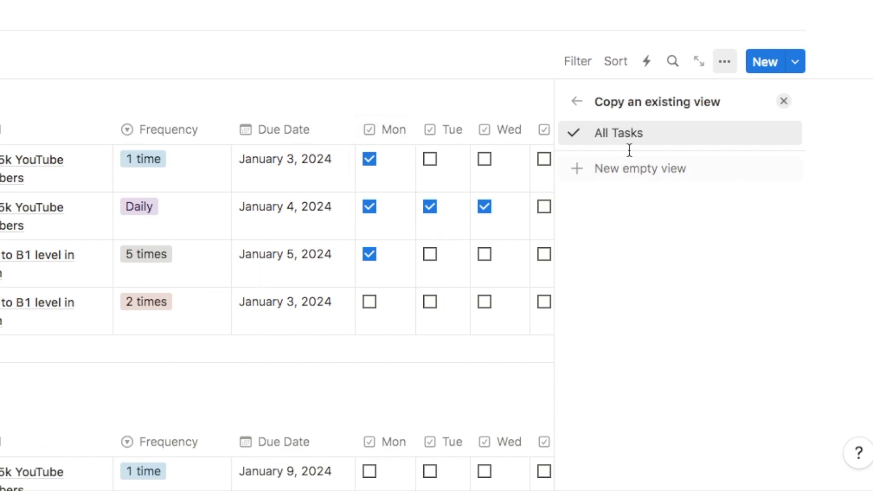
{"action": "left_click", "coordinate": [606, 142]}
{"action": "left_click", "coordinate": [814, 196]}
Filter the template's task table to tasks whose Goal contains Goal Template.
{"action": "scroll", "coordinate": [411, 179], "scroll_direction": "down", "scroll_amount": 3}
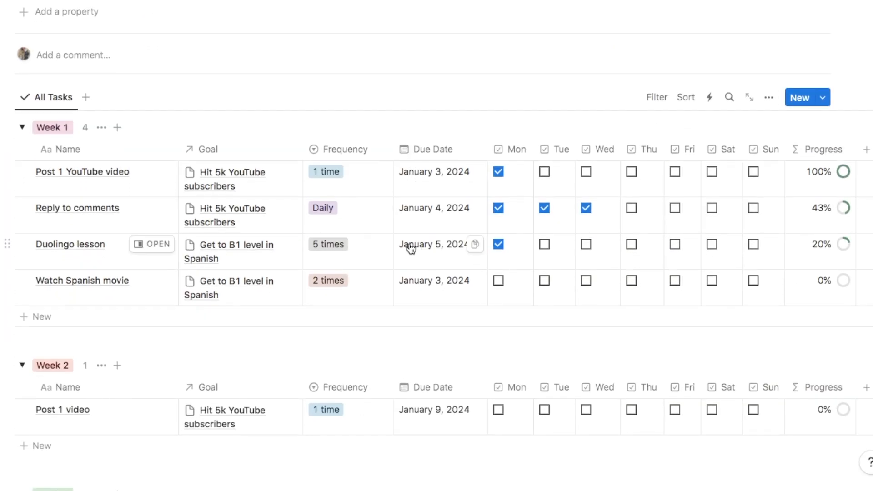
{"action": "scroll", "coordinate": [258, 358], "scroll_direction": "up", "scroll_amount": 1}
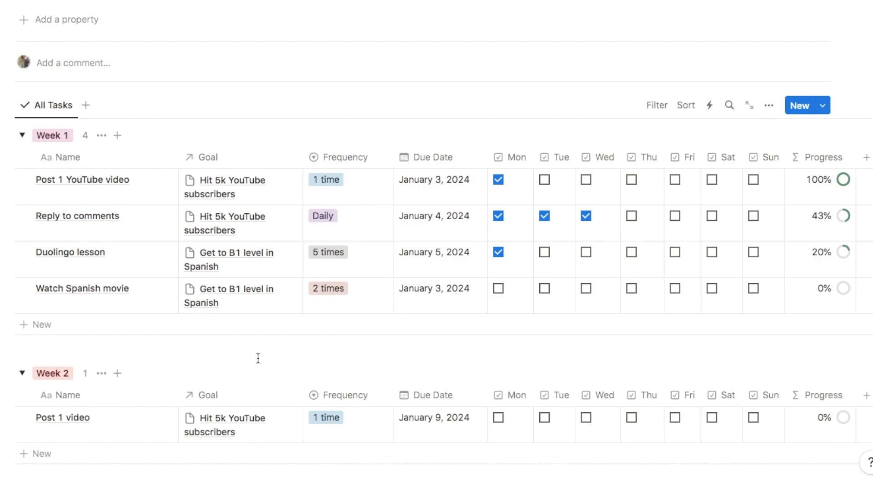
{"action": "scroll", "coordinate": [257, 358], "scroll_direction": "up", "scroll_amount": 1}
{"action": "scroll", "coordinate": [257, 358], "scroll_direction": "down", "scroll_amount": 2}
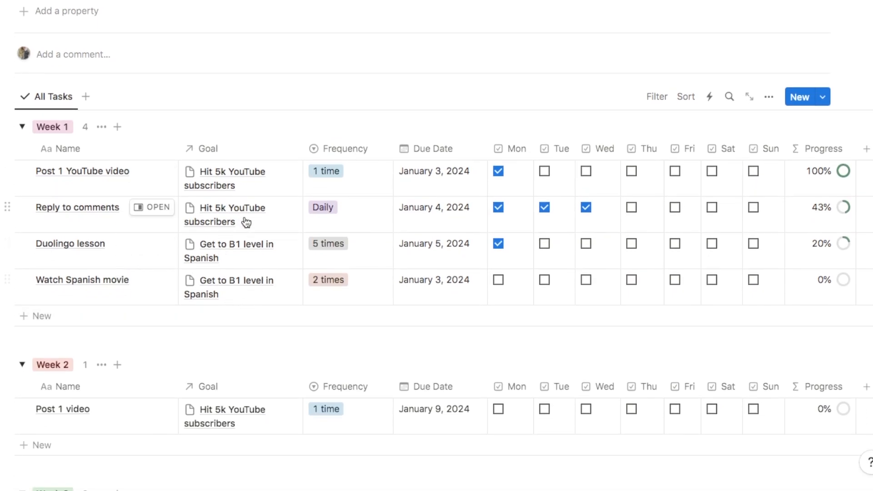
{"action": "left_click", "coordinate": [216, 148]}
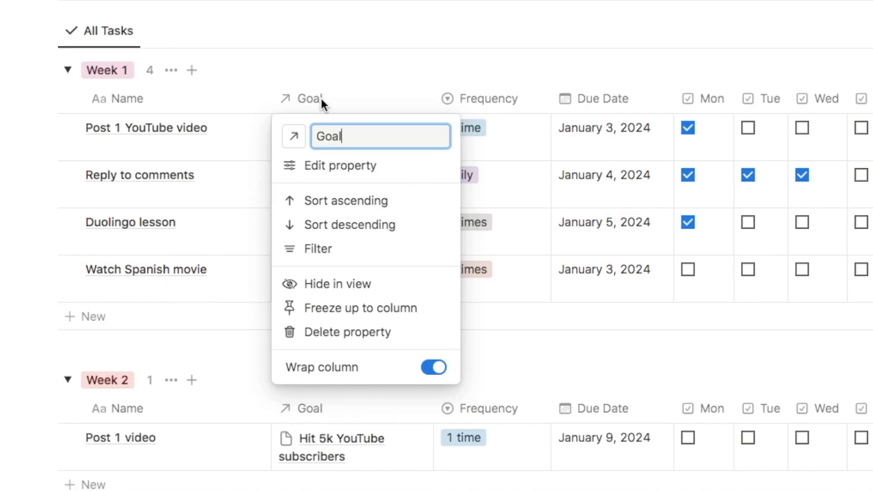
{"action": "left_click", "coordinate": [323, 254]}
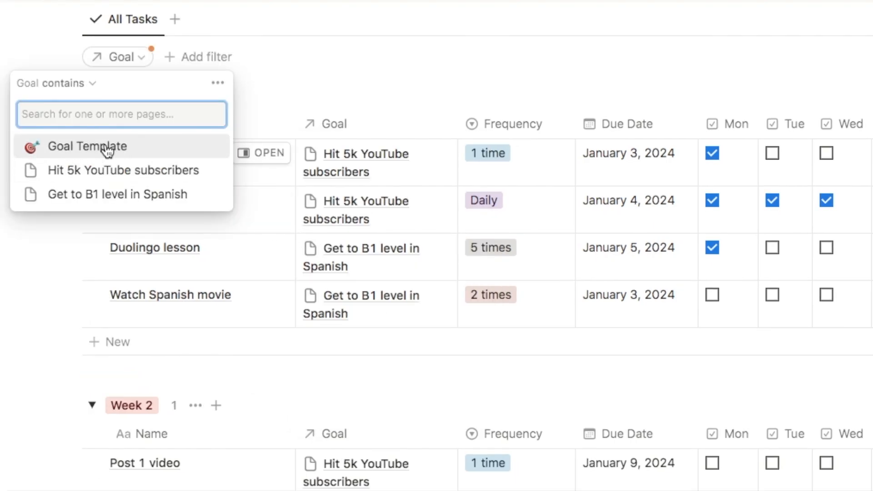
{"action": "left_click", "coordinate": [90, 154]}
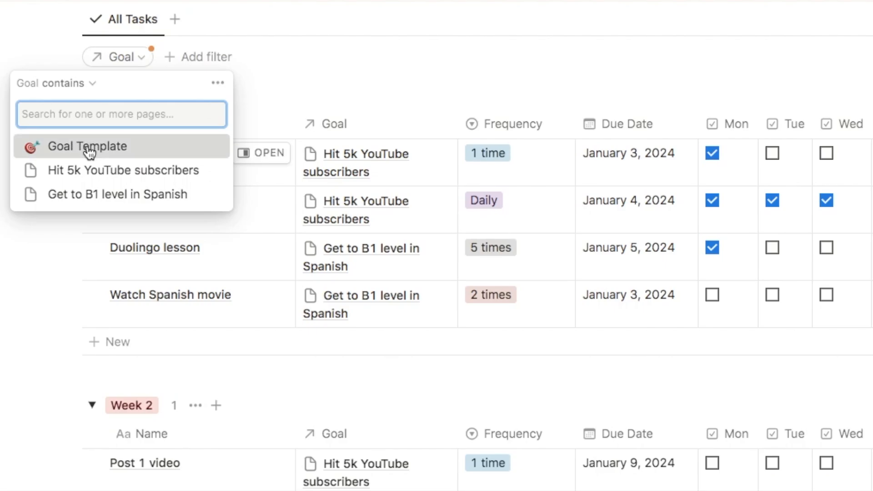
{"action": "left_click", "coordinate": [56, 279]}
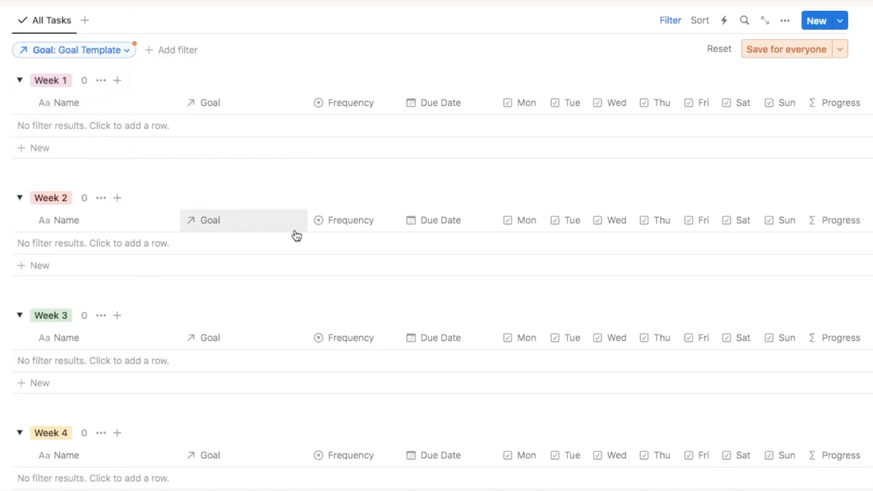
Hide the Goal property in the template's task table view.
{"action": "scroll", "coordinate": [295, 234], "scroll_direction": "up", "scroll_amount": 3}
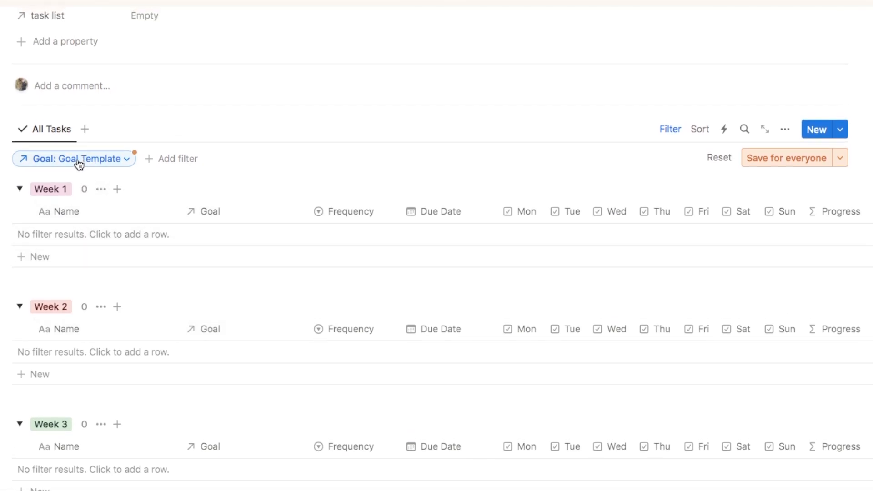
{"action": "scroll", "coordinate": [80, 165], "scroll_direction": "up", "scroll_amount": 1}
{"action": "scroll", "coordinate": [144, 300], "scroll_direction": "down", "scroll_amount": 1}
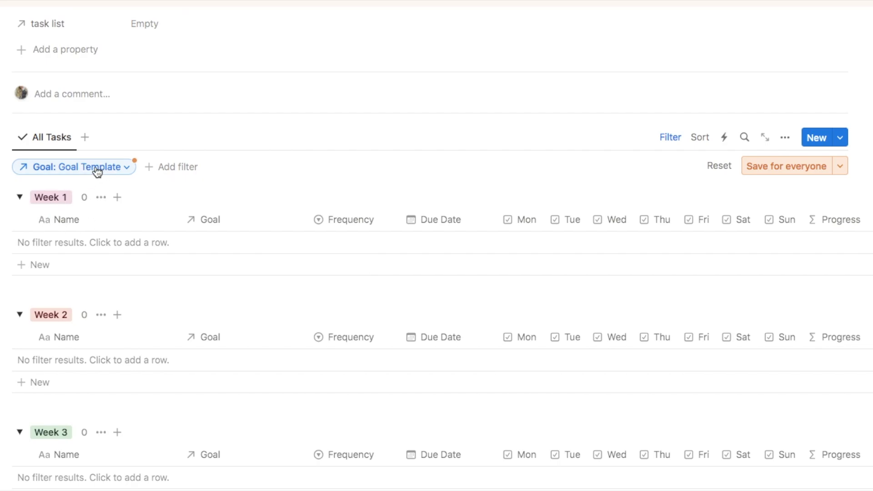
{"action": "left_click", "coordinate": [214, 220]}
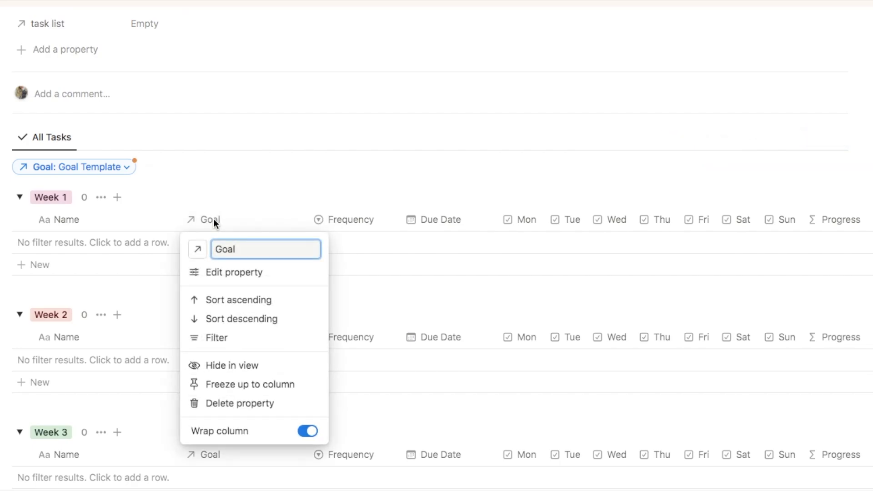
{"action": "left_click", "coordinate": [231, 369]}
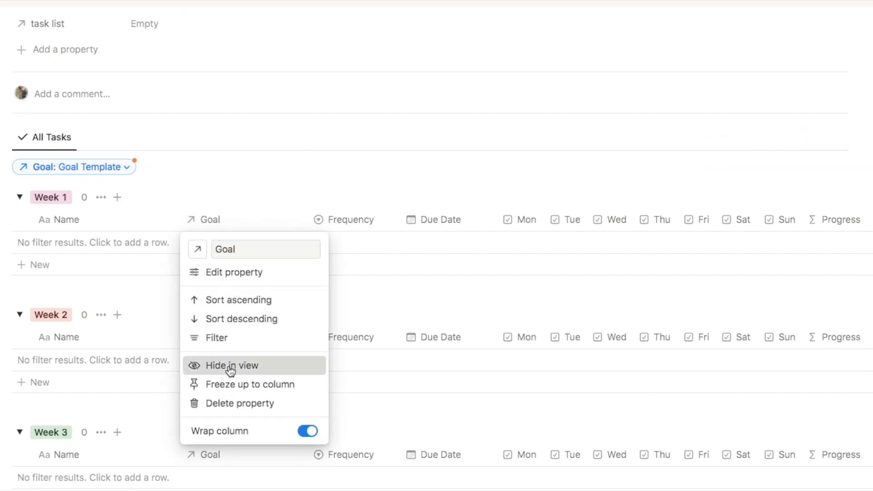
{"action": "left_click", "coordinate": [231, 369]}
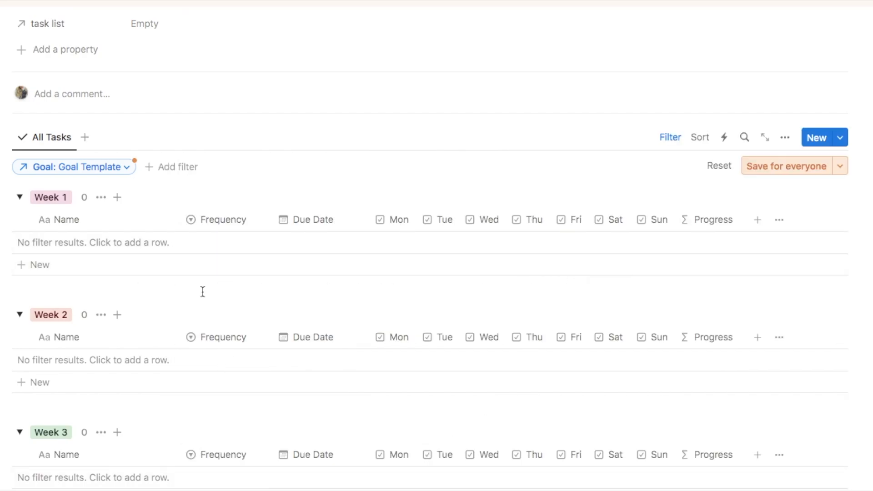
Rename the template's All Tasks view to "Tasks By Week".
{"action": "left_click", "coordinate": [53, 141]}
{"action": "left_click", "coordinate": [56, 165]}
{"action": "type", "text": "T"}
{"action": "type", "text": "aks"}
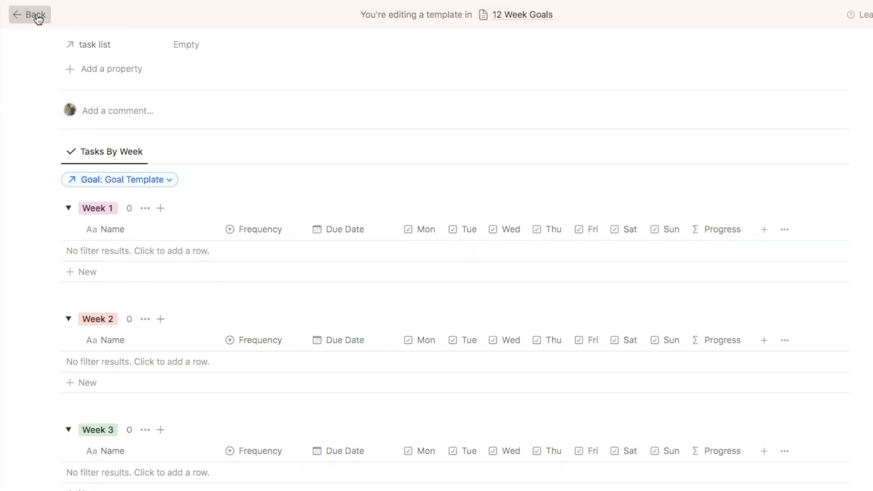
Leave the template editor and set Goal Template as the default template for all views in 12 Week Goals.
{"action": "left_click", "coordinate": [37, 15]}
{"action": "left_click", "coordinate": [178, 62]}
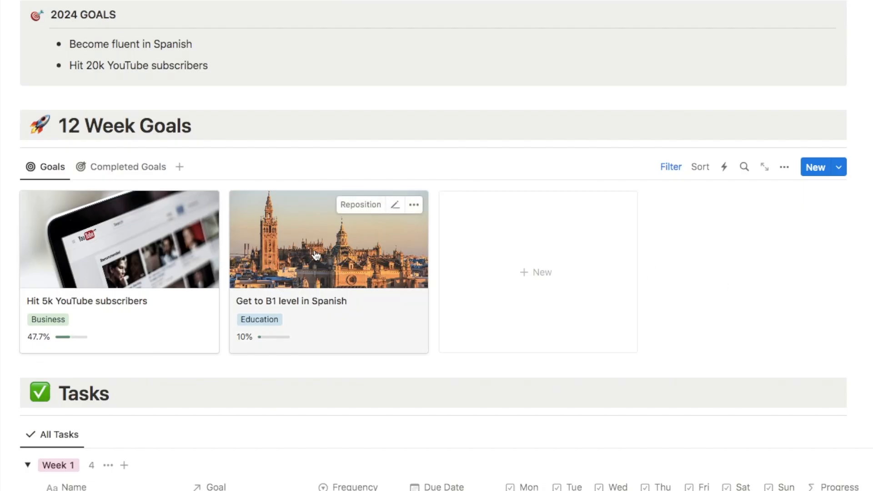
{"action": "left_click", "coordinate": [839, 170]}
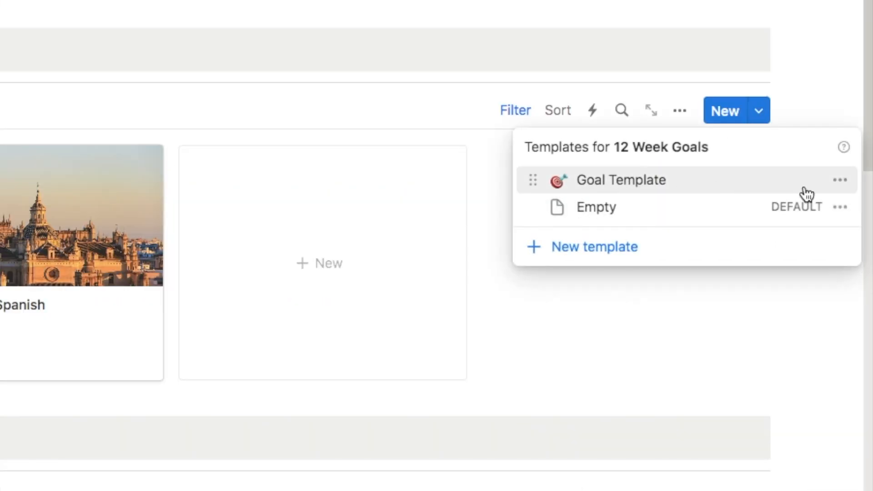
{"action": "left_click", "coordinate": [841, 182]}
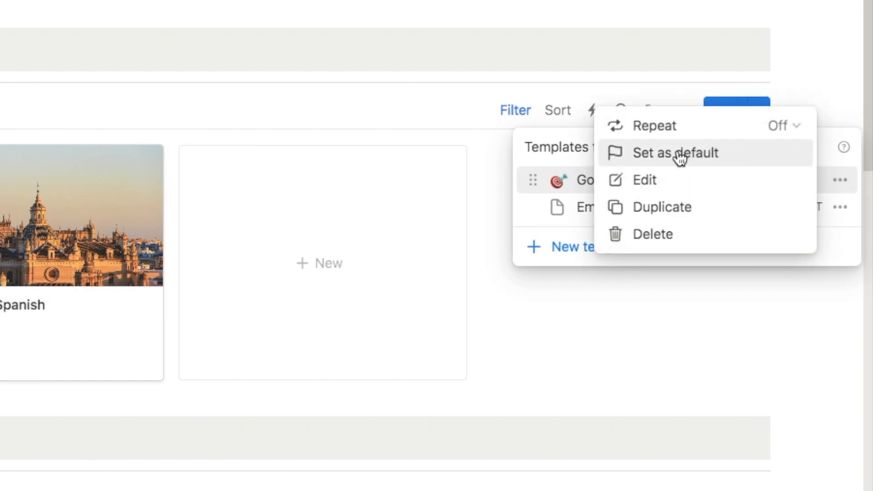
{"action": "left_click", "coordinate": [696, 154]}
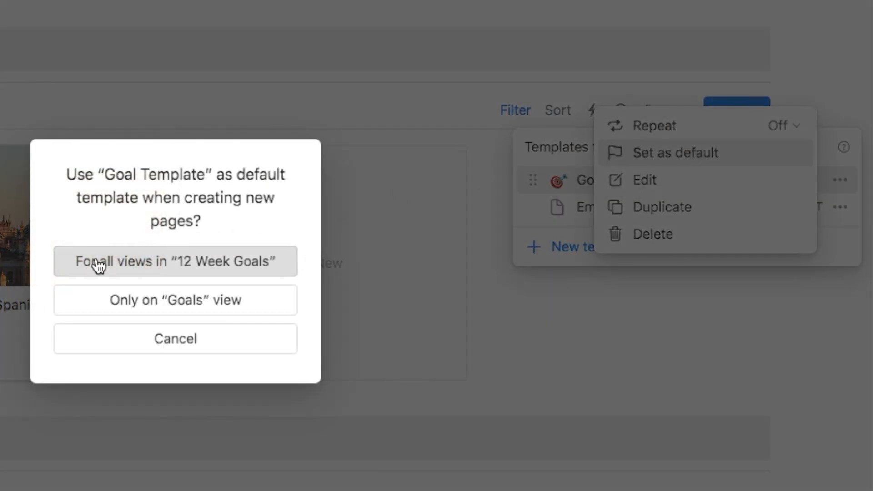
{"action": "left_click", "coordinate": [172, 262]}
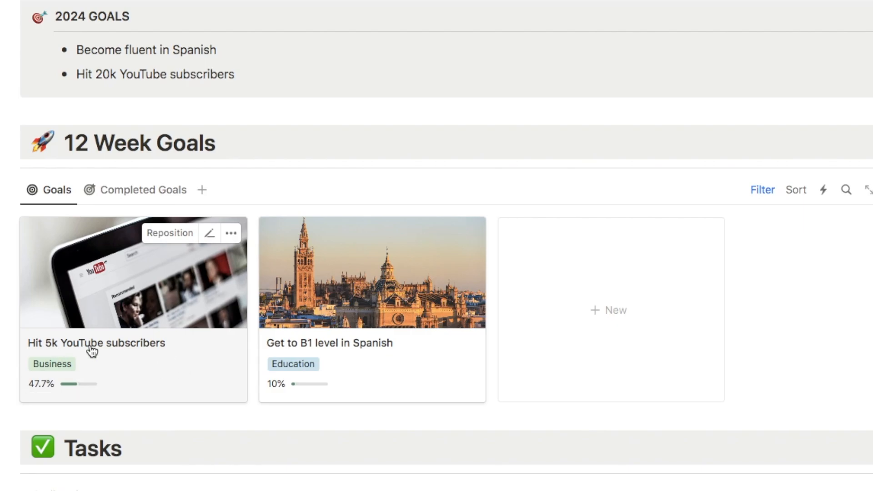
Apply the Goal Template to the existing "Hit 5k YouTube subscribers" goal page.
{"action": "left_click", "coordinate": [154, 384]}
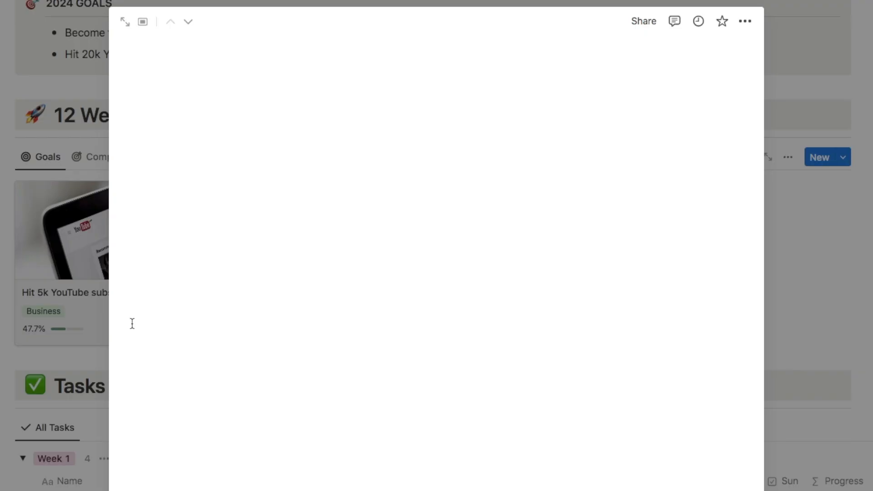
{"action": "scroll", "coordinate": [562, 270], "scroll_direction": "down", "scroll_amount": 3}
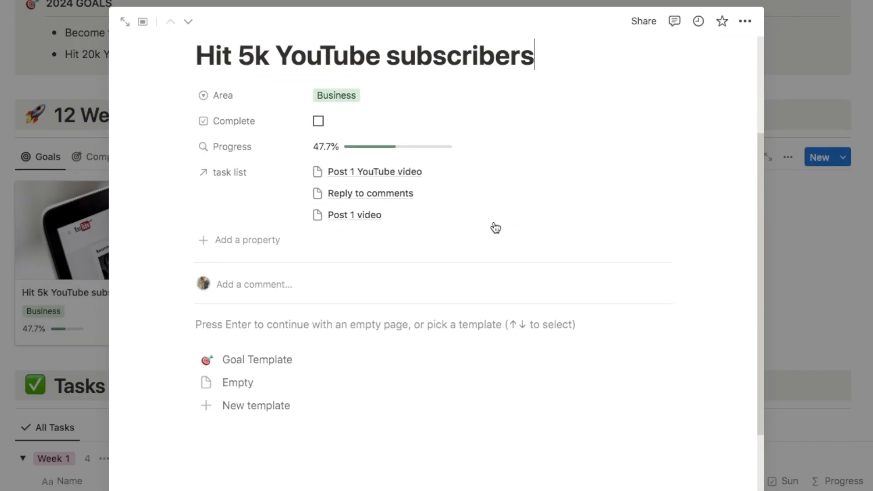
{"action": "left_click", "coordinate": [262, 362]}
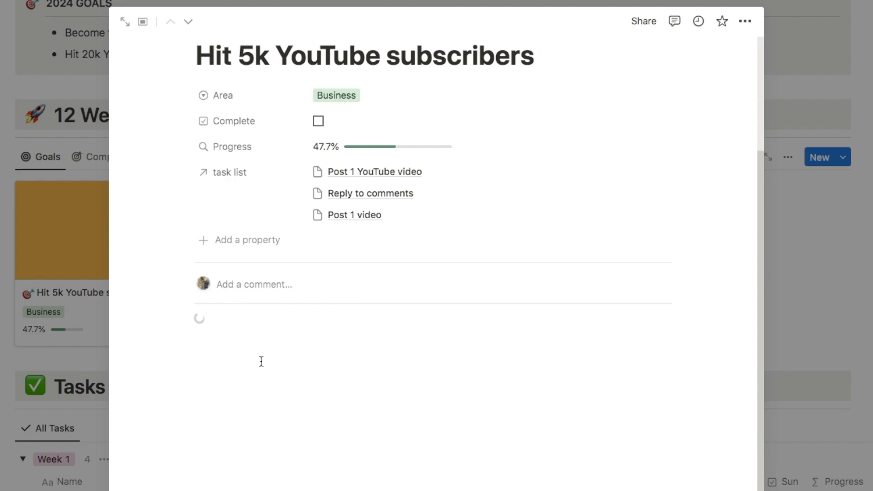
Review the goal page's Tasks By Week table and check which goal its Goal filter uses.
{"action": "scroll", "coordinate": [502, 184], "scroll_direction": "down", "scroll_amount": 3}
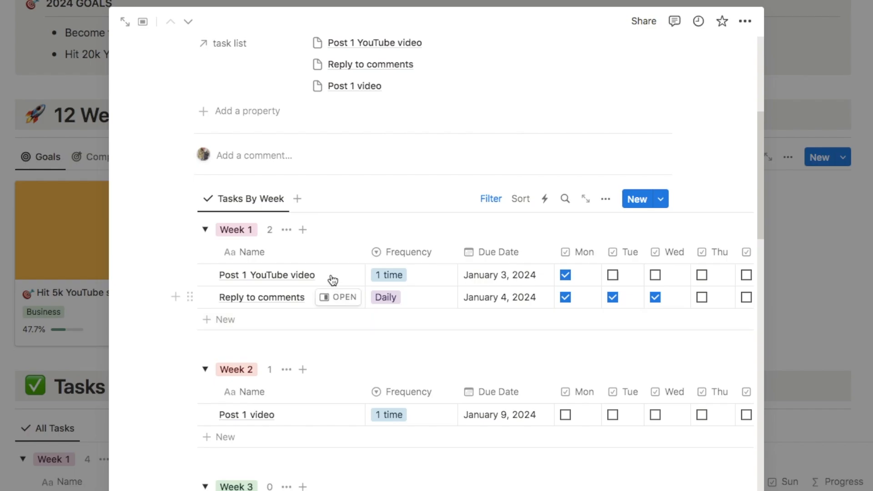
{"action": "scroll", "coordinate": [289, 374], "scroll_direction": "up", "scroll_amount": 5}
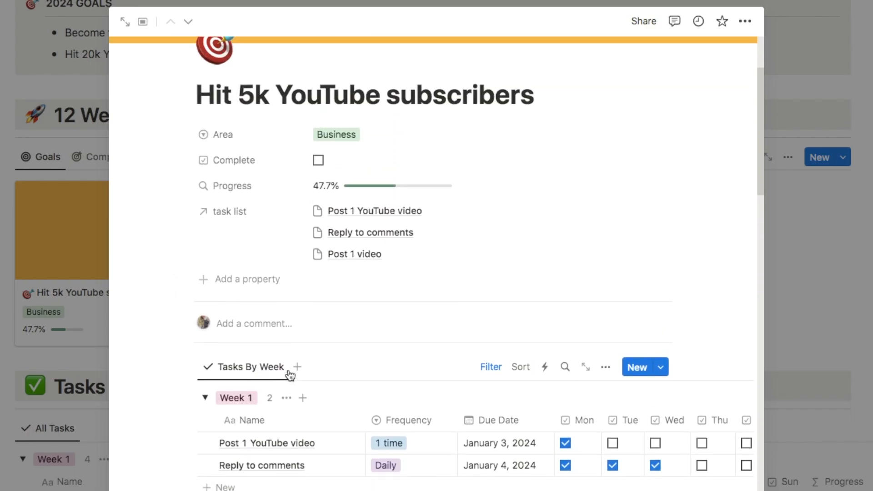
{"action": "scroll", "coordinate": [279, 337], "scroll_direction": "up", "scroll_amount": 2}
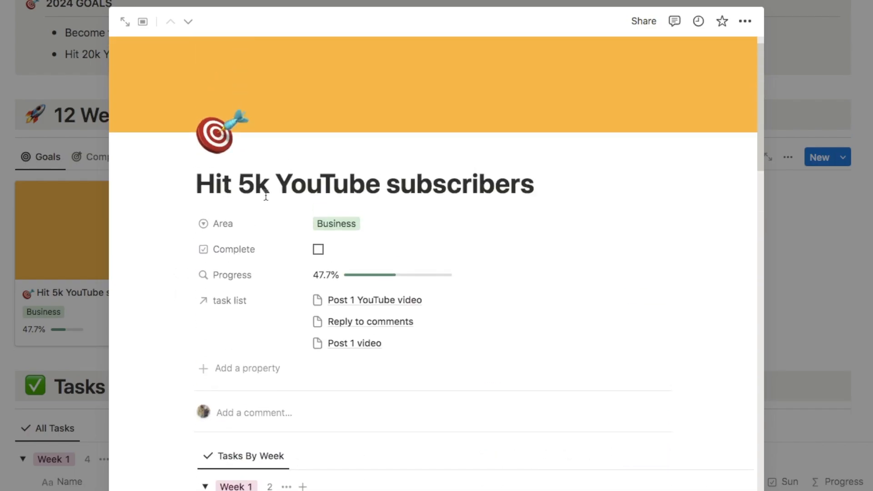
{"action": "scroll", "coordinate": [251, 364], "scroll_direction": "down", "scroll_amount": 5}
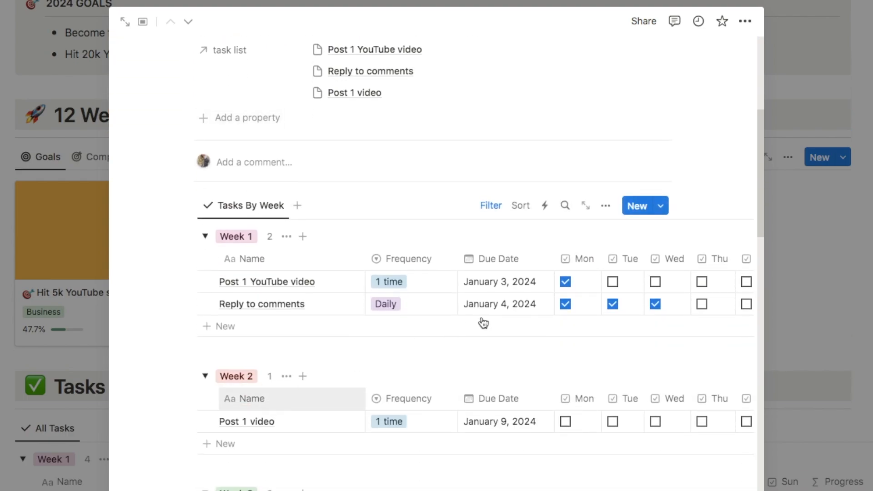
{"action": "left_click", "coordinate": [491, 207]}
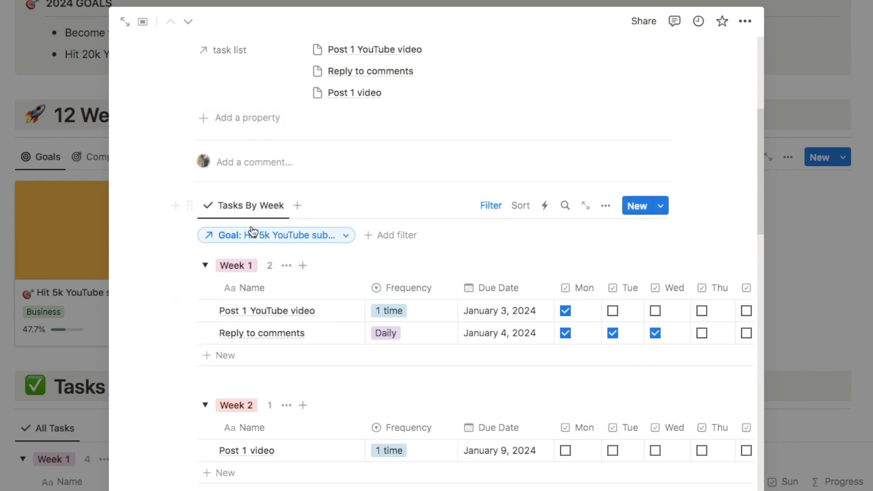
{"action": "left_click", "coordinate": [266, 238]}
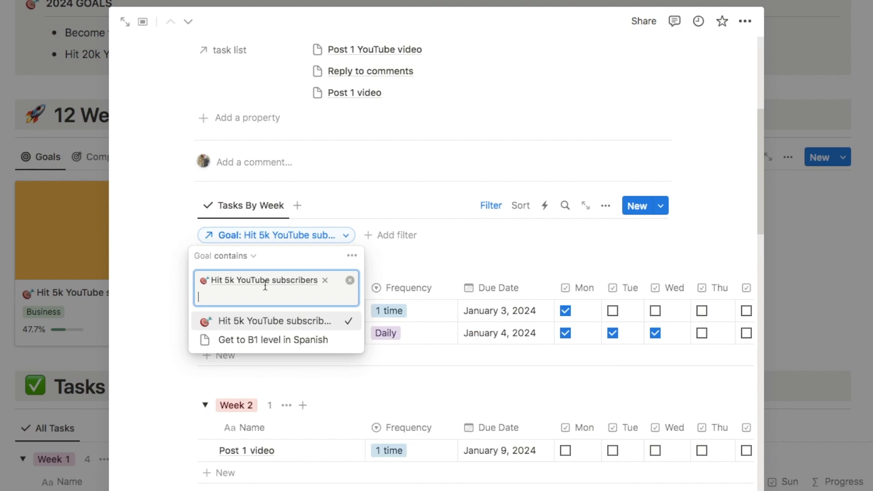
{"action": "left_click", "coordinate": [710, 221]}
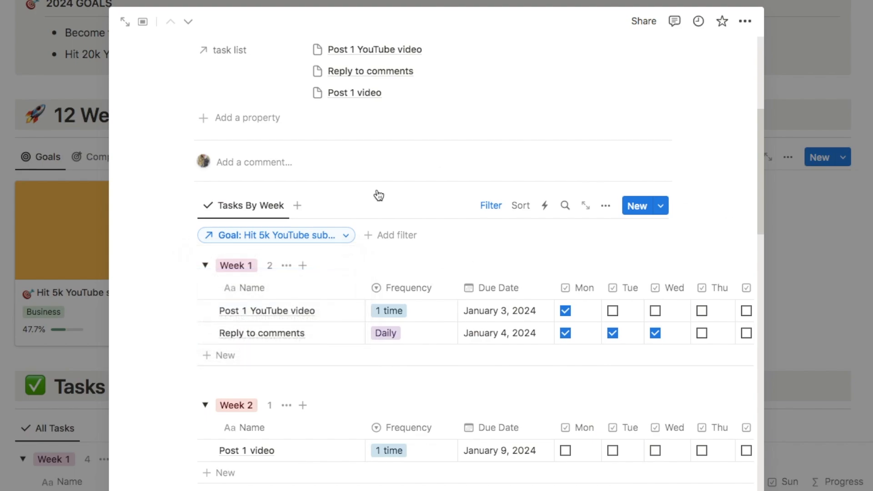
{"action": "left_click", "coordinate": [491, 206]}
{"action": "scroll", "coordinate": [374, 325], "scroll_direction": "down", "scroll_amount": 3}
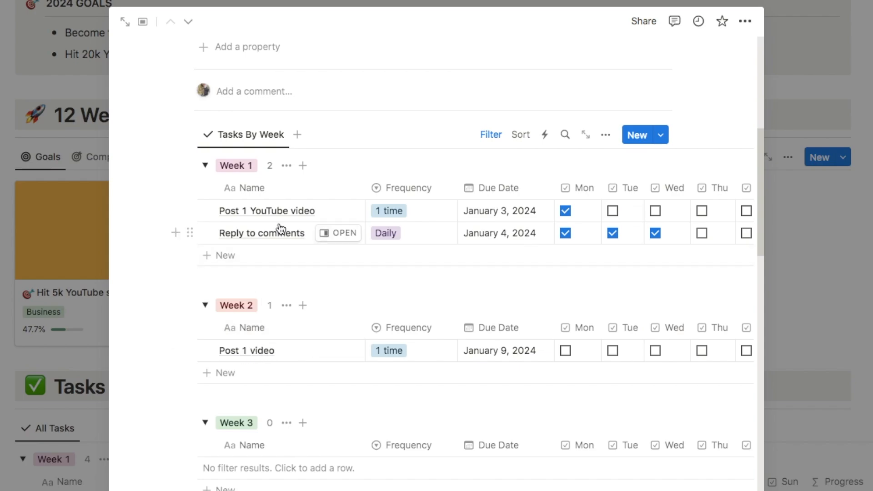
Try marking Monday done for the Week 2 task "Post 1 video", check its progress, then unmark it and close the goal page.
{"action": "scroll", "coordinate": [312, 345], "scroll_direction": "up", "scroll_amount": 4}
{"action": "scroll", "coordinate": [315, 347], "scroll_direction": "down", "scroll_amount": 2}
{"action": "scroll", "coordinate": [315, 347], "scroll_direction": "down", "scroll_amount": 3}
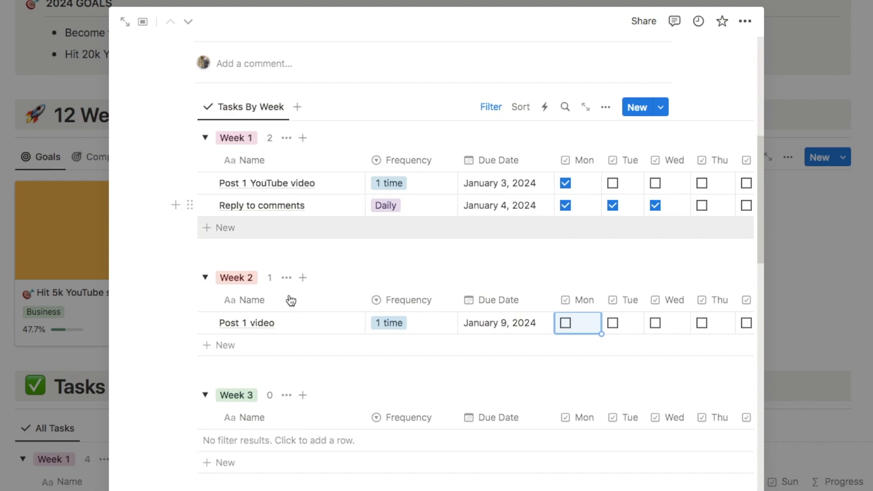
{"action": "scroll", "coordinate": [310, 329], "scroll_direction": "right", "scroll_amount": 2}
{"action": "scroll", "coordinate": [310, 331], "scroll_direction": "right", "scroll_amount": 4}
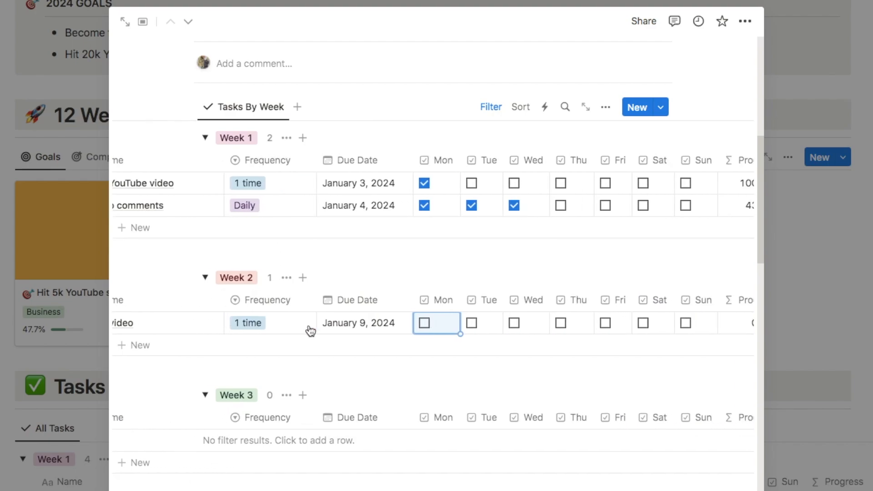
{"action": "left_click", "coordinate": [424, 324]}
{"action": "scroll", "coordinate": [428, 328], "scroll_direction": "right", "scroll_amount": 3}
{"action": "scroll", "coordinate": [426, 328], "scroll_direction": "right", "scroll_amount": 5}
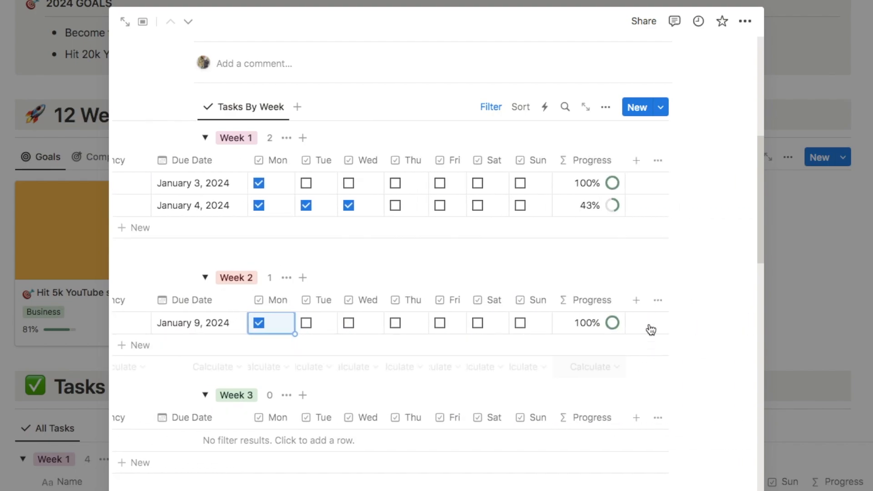
{"action": "left_click", "coordinate": [259, 323]}
{"action": "scroll", "coordinate": [259, 325], "scroll_direction": "left", "scroll_amount": 10}
{"action": "scroll", "coordinate": [259, 325], "scroll_direction": "up", "scroll_amount": 8}
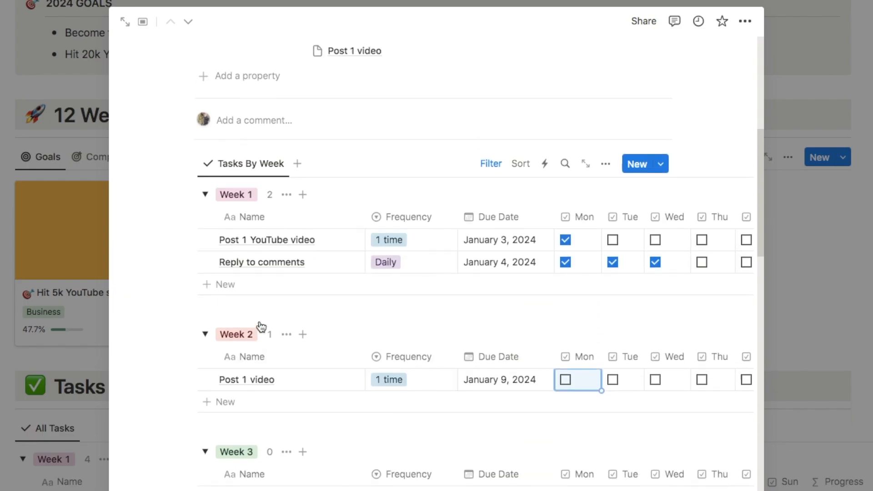
{"action": "left_click", "coordinate": [19, 212]}
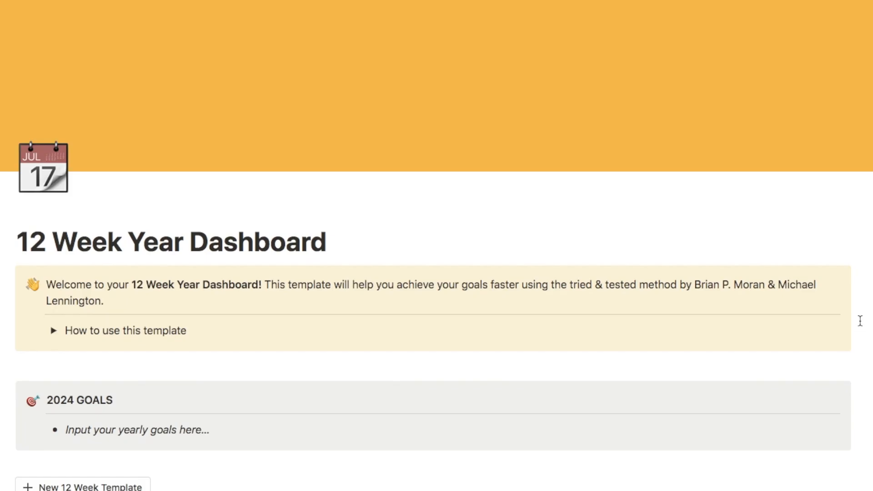
Look through the 12 Week Year Dashboard and the Second Brain page's tasks, projects, goals, life zones and references.
{"action": "scroll", "coordinate": [861, 321], "scroll_direction": "down", "scroll_amount": 3}
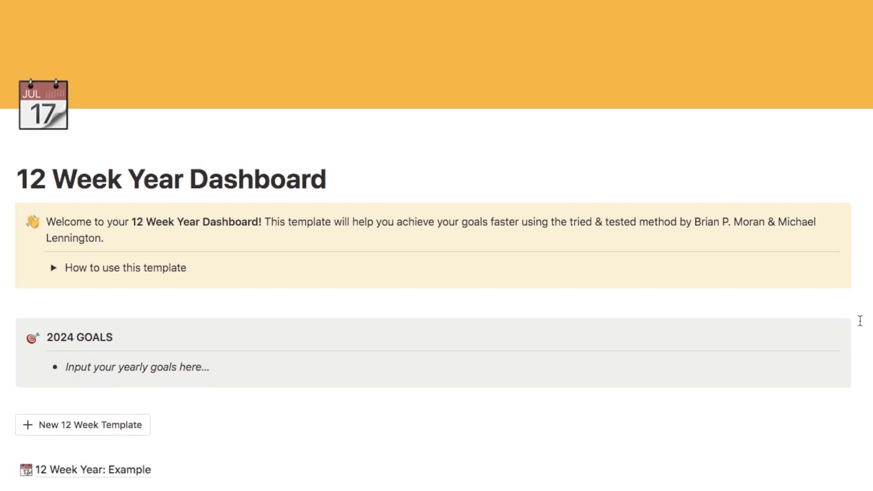
{"action": "scroll", "coordinate": [860, 321], "scroll_direction": "down", "scroll_amount": 2}
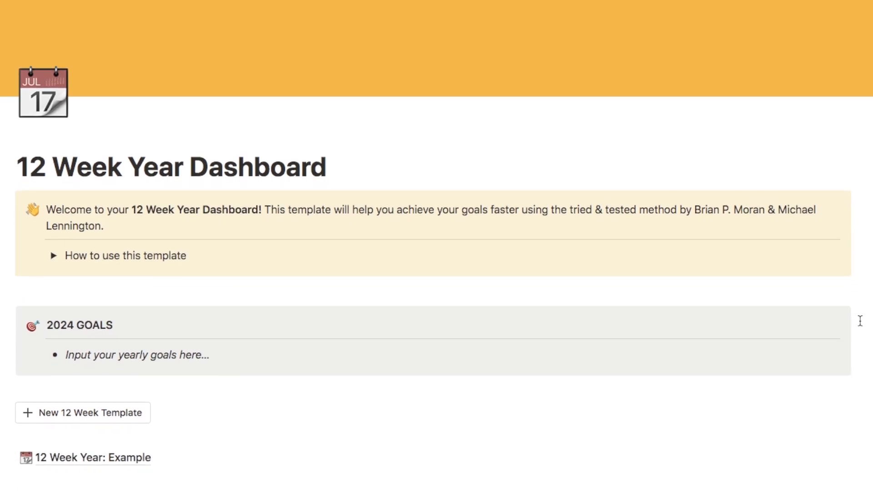
{"action": "scroll", "coordinate": [860, 321], "scroll_direction": "down", "scroll_amount": 1}
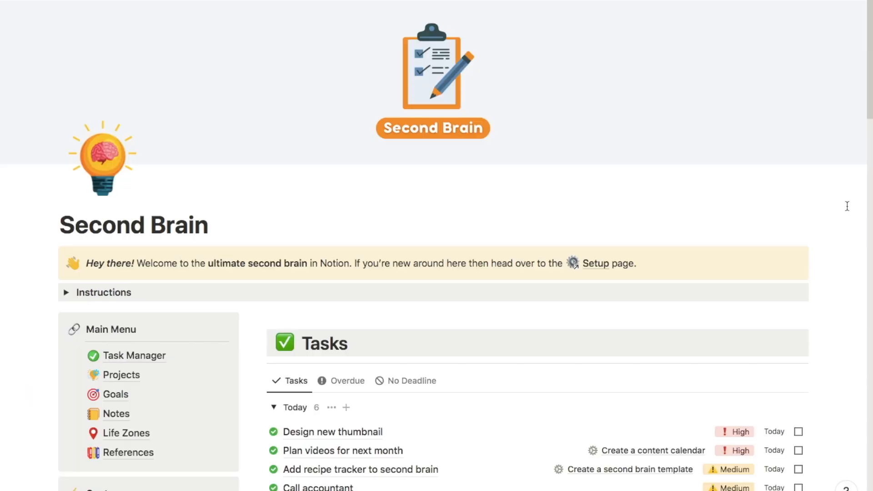
{"action": "scroll", "coordinate": [847, 206], "scroll_direction": "down", "scroll_amount": 5}
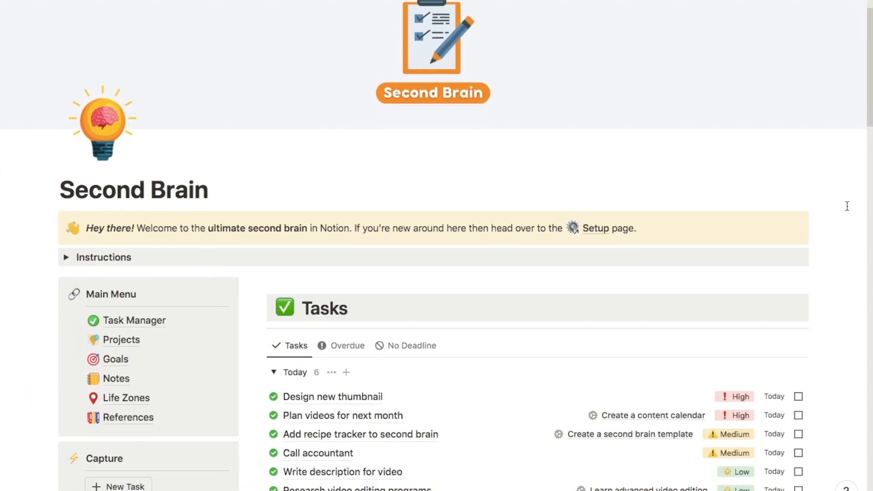
{"action": "scroll", "coordinate": [846, 206], "scroll_direction": "down", "scroll_amount": 5}
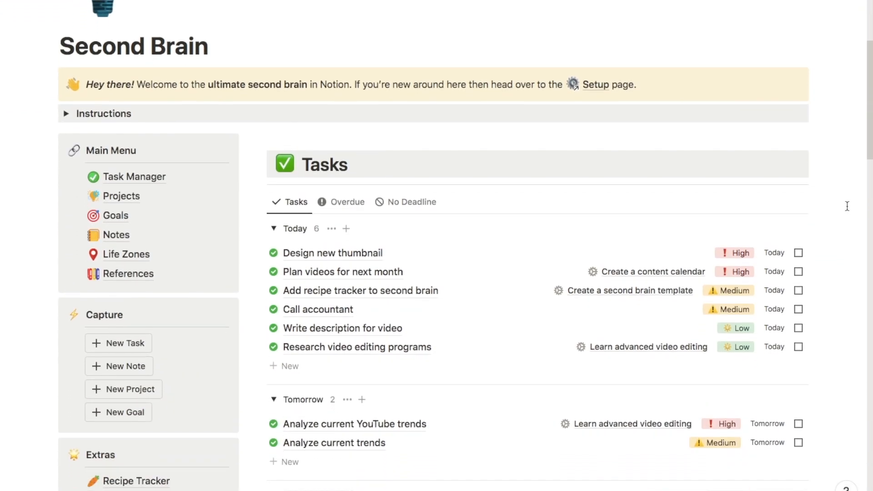
{"action": "scroll", "coordinate": [846, 206], "scroll_direction": "down", "scroll_amount": 6}
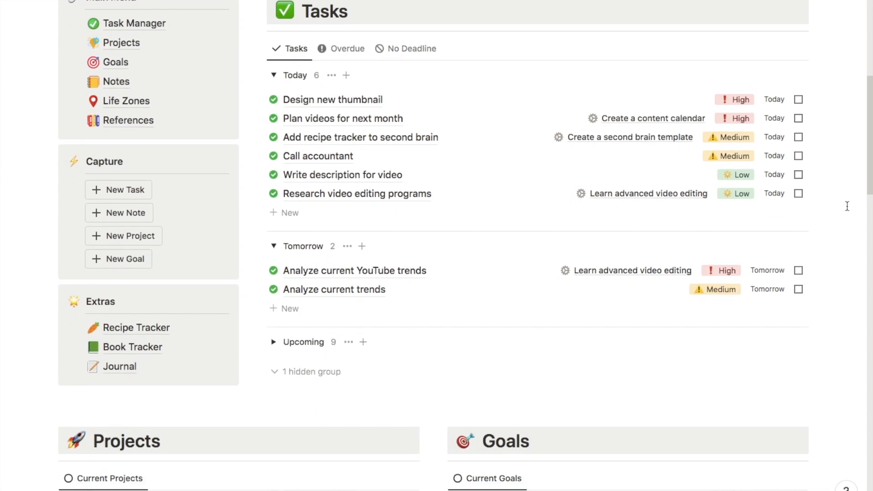
{"action": "scroll", "coordinate": [847, 206], "scroll_direction": "down", "scroll_amount": 8}
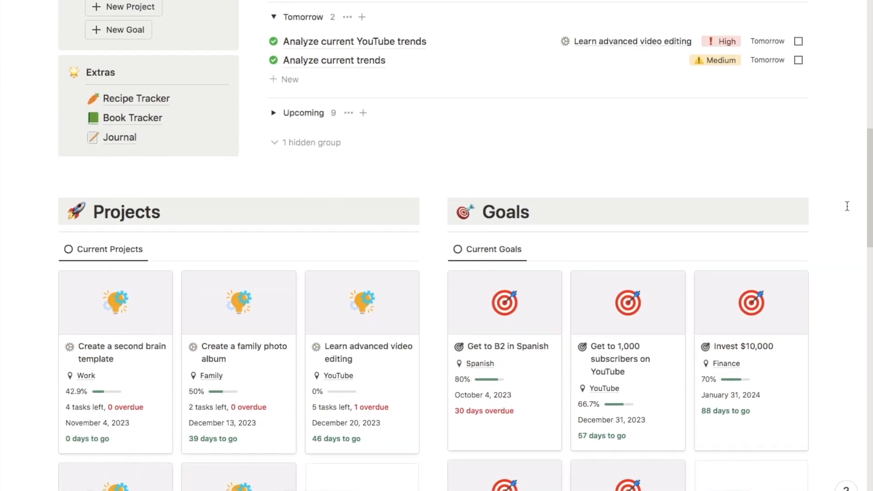
{"action": "scroll", "coordinate": [847, 206], "scroll_direction": "down", "scroll_amount": 7}
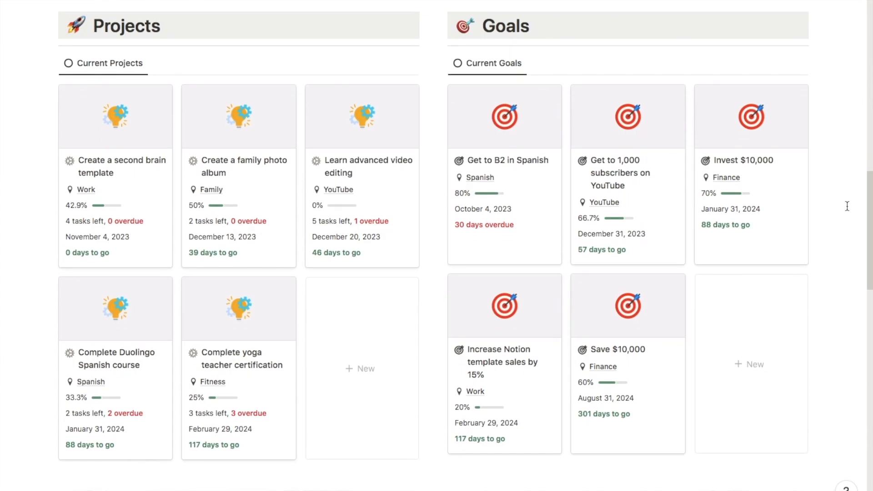
{"action": "scroll", "coordinate": [847, 206], "scroll_direction": "down", "scroll_amount": 8}
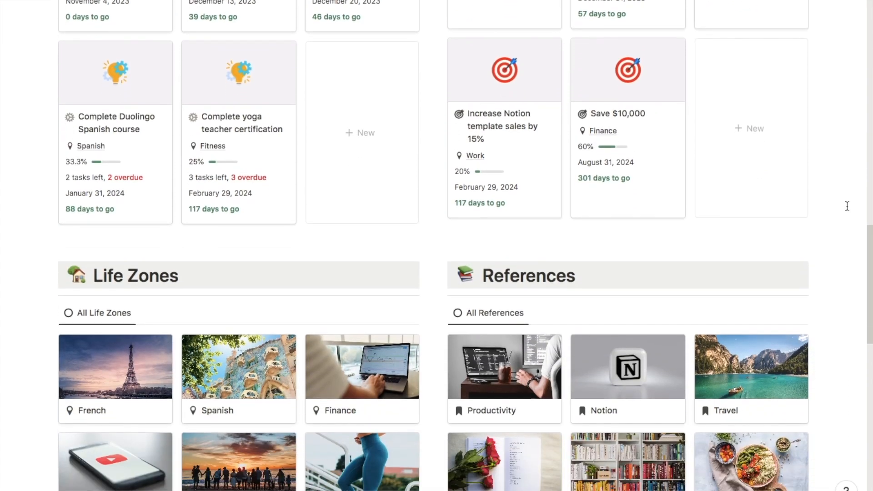
{"action": "scroll", "coordinate": [847, 206], "scroll_direction": "down", "scroll_amount": 4}
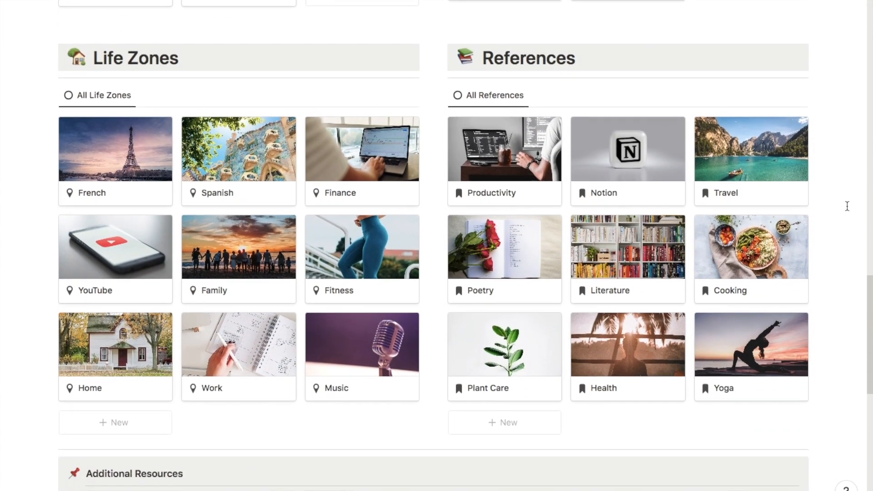